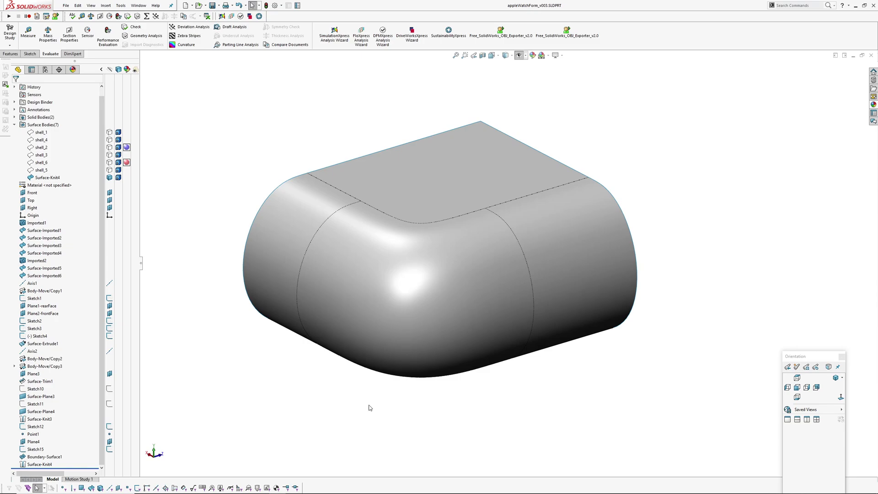
- Examine the blended corner surface of the watch body from several angles
middle_drag(475, 300, 484, 320)
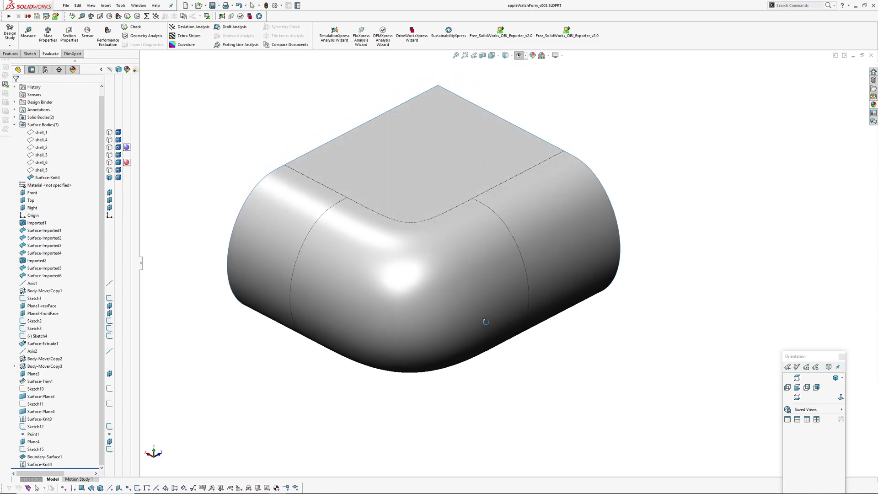
mouse_move(494, 274)
ctrl+middle_down()
mouse_move(498, 311)
mouse_move(476, 318)
mouse_move(488, 326)
mouse_move(496, 251)
mouse_move(493, 276)
ctrl+middle_up()
middle_click(498, 266)
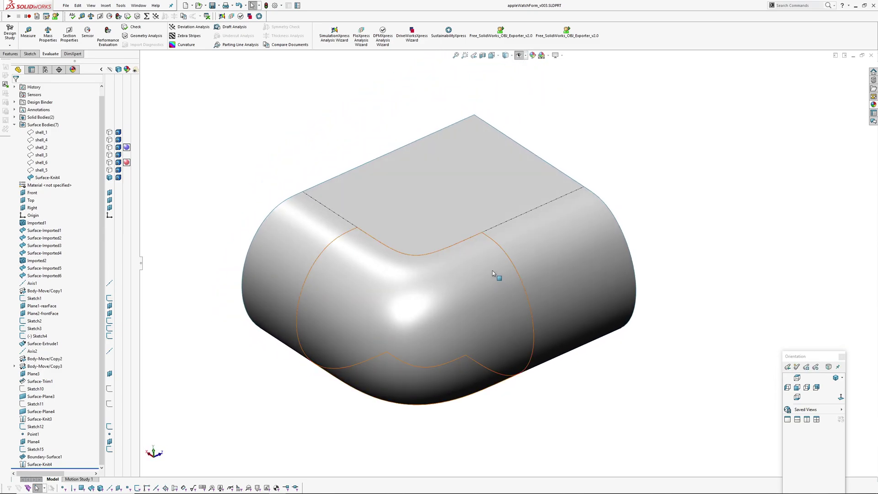
click(492, 272)
middle_drag(468, 223, 478, 283)
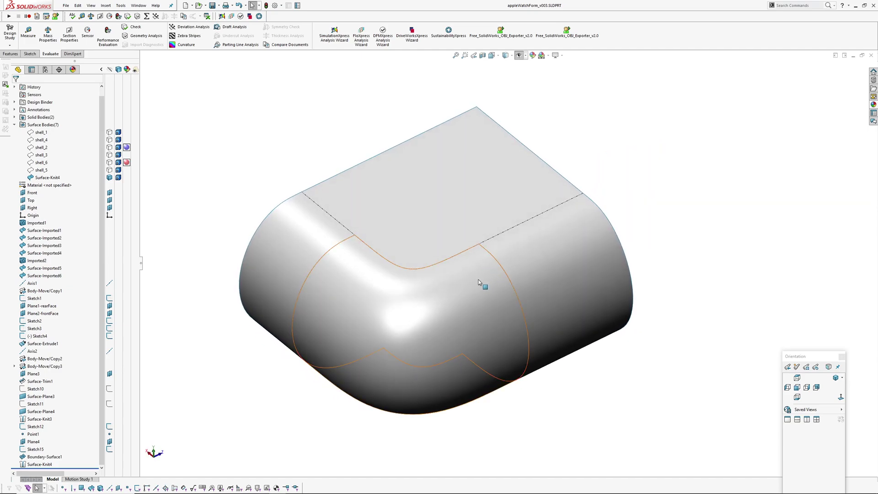
click(454, 320)
click(616, 421)
middle_drag(457, 314, 461, 252)
click(431, 328)
click(534, 387)
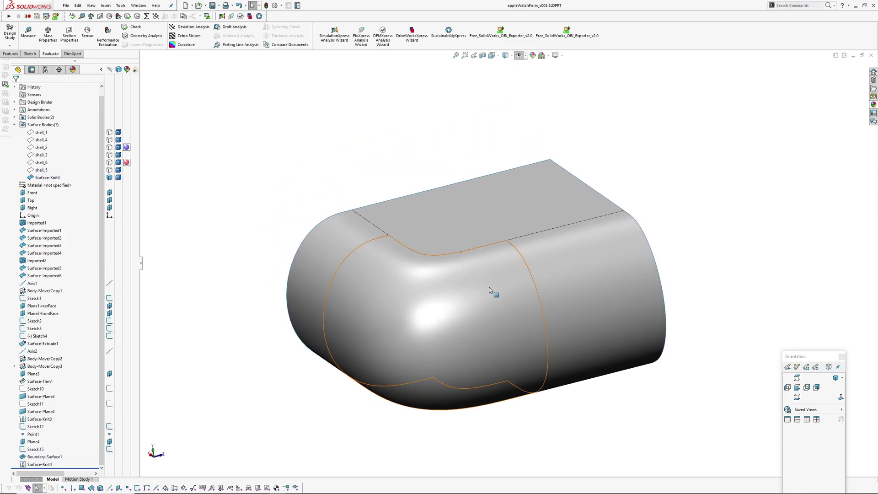
middle_drag(490, 290, 428, 256)
- Open the corner boundary surface's definition, inspect its Direction 1 and Direction 2 curves including Sketch15 and Sketch12, and leave it without changes
click(427, 256)
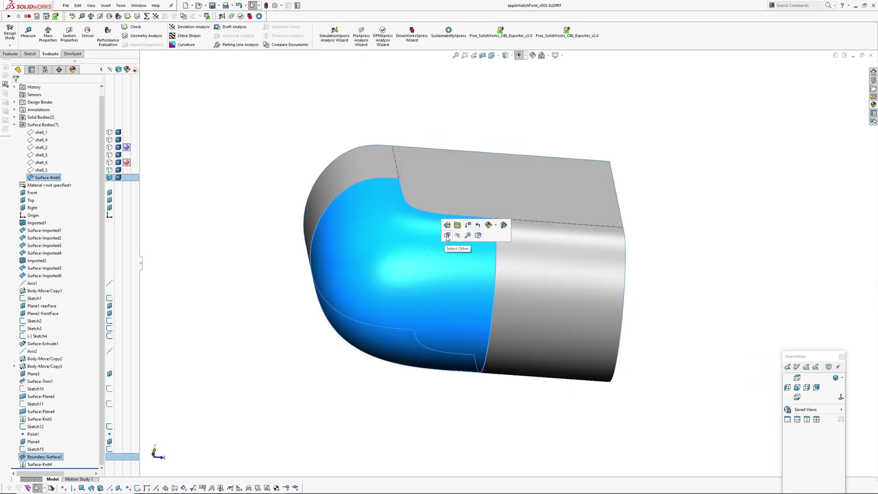
click(499, 275)
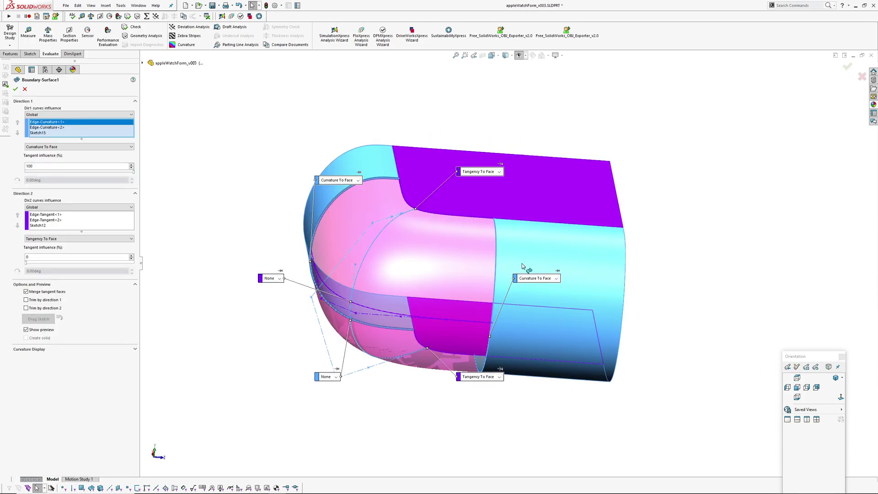
click(43, 220)
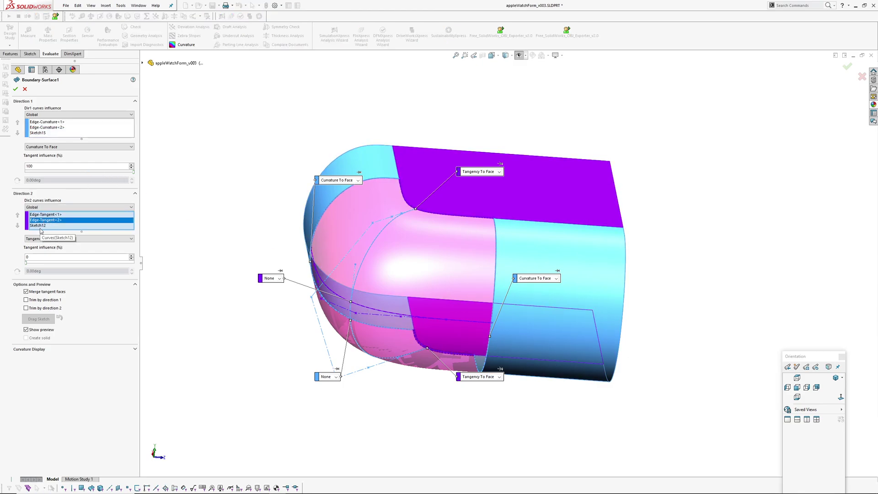
click(38, 226)
mouse_move(365, 256)
middle_down()
mouse_move(409, 267)
mouse_move(366, 256)
middle_up()
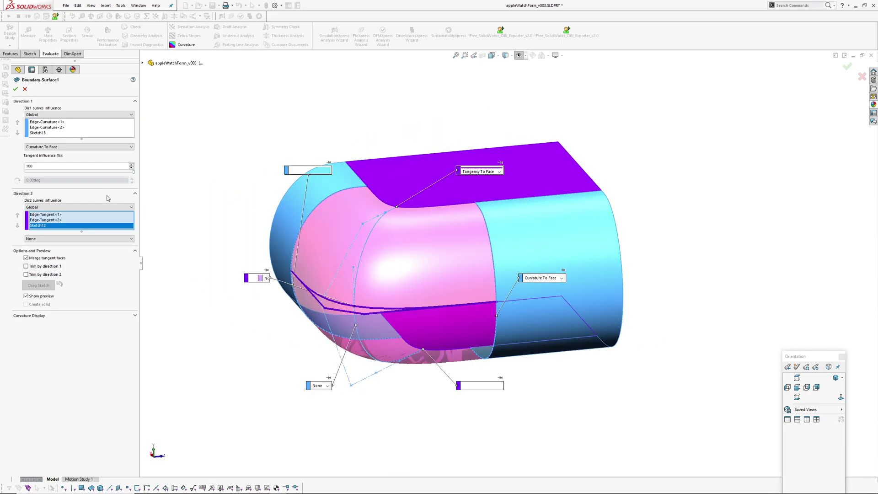
click(38, 133)
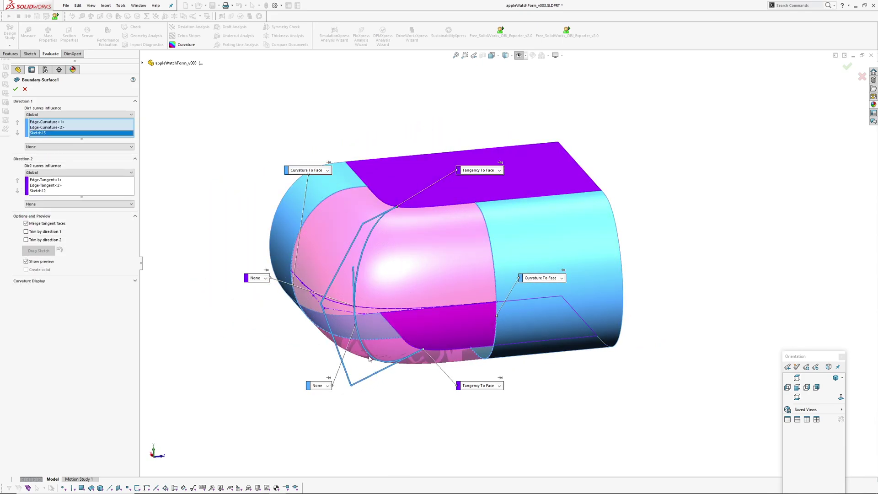
middle_drag(403, 357, 368, 314)
click(38, 191)
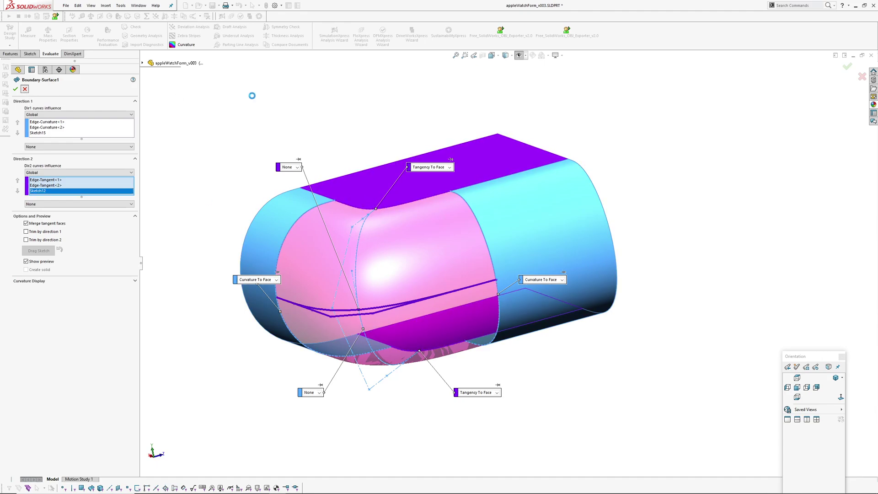
middle_drag(364, 202, 385, 219)
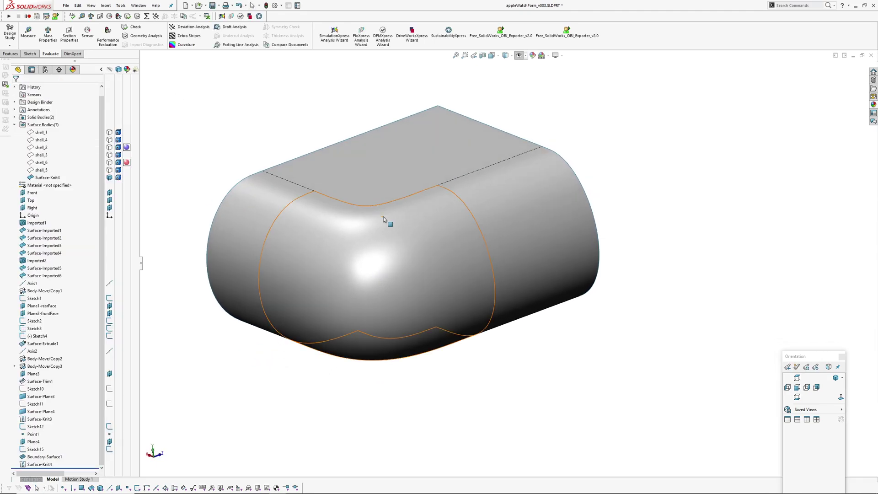
- Show the shell_2 and shell_6 surface bodies, compare them with the corner surface, and hide both again
click(110, 147)
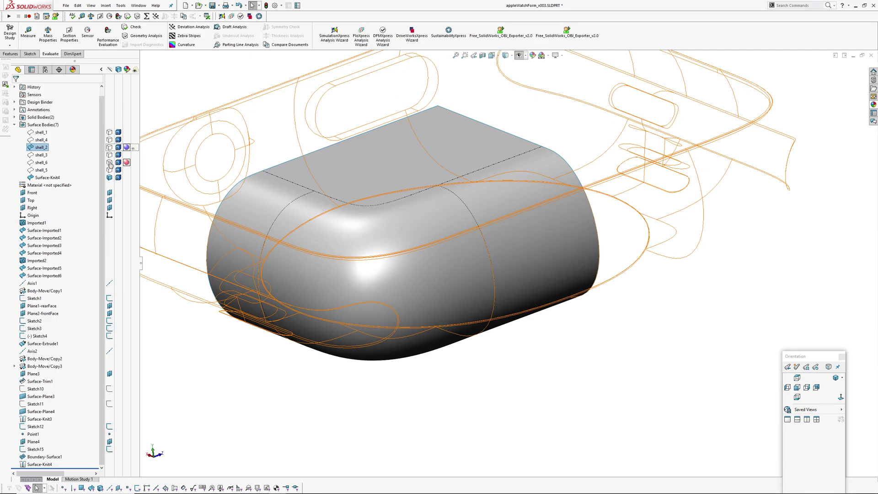
click(110, 164)
click(252, 342)
middle_drag(358, 248, 346, 267)
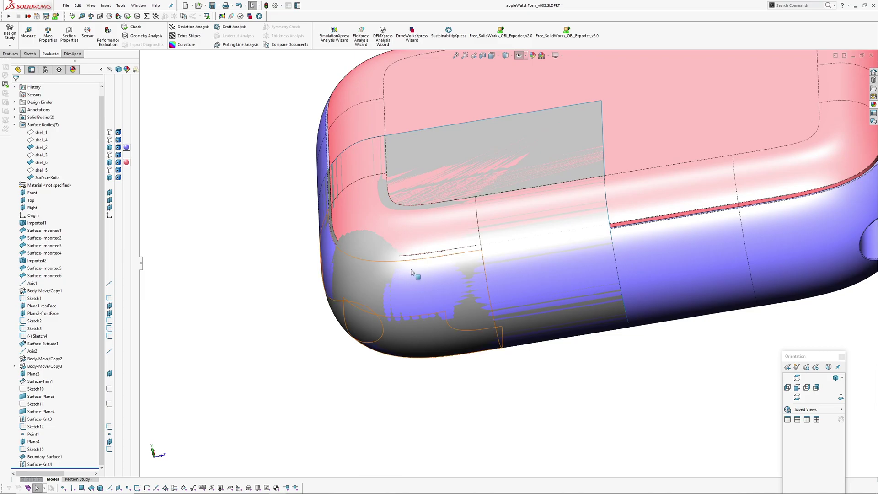
middle_drag(411, 273, 410, 199)
middle_drag(406, 349, 368, 300)
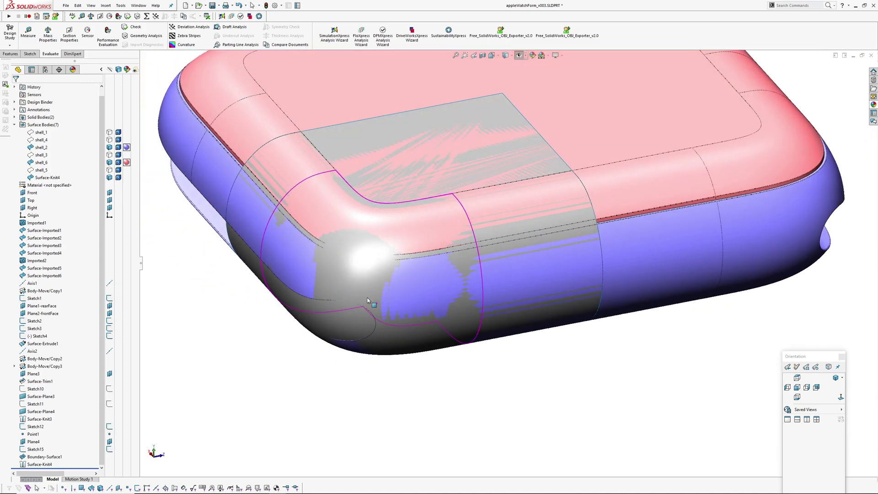
click(109, 147)
click(110, 163)
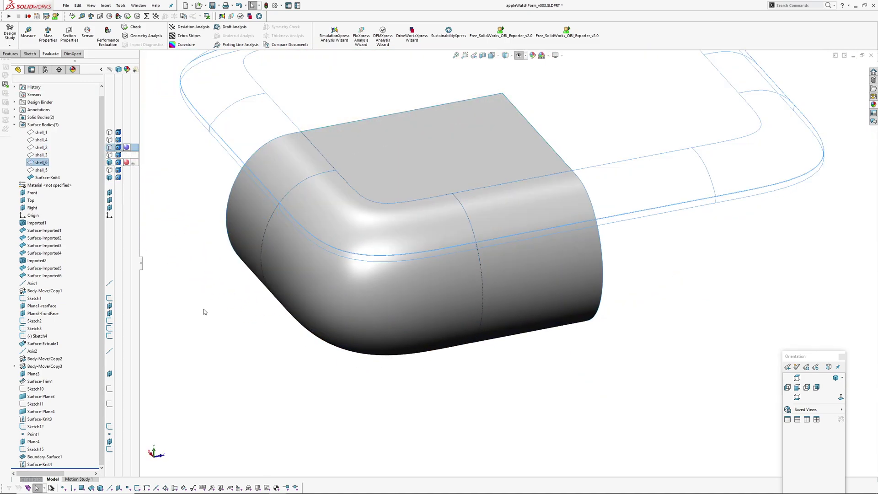
click(204, 311)
- Open Sketch15 for editing and inspect the properties of its style spline
click(30, 451)
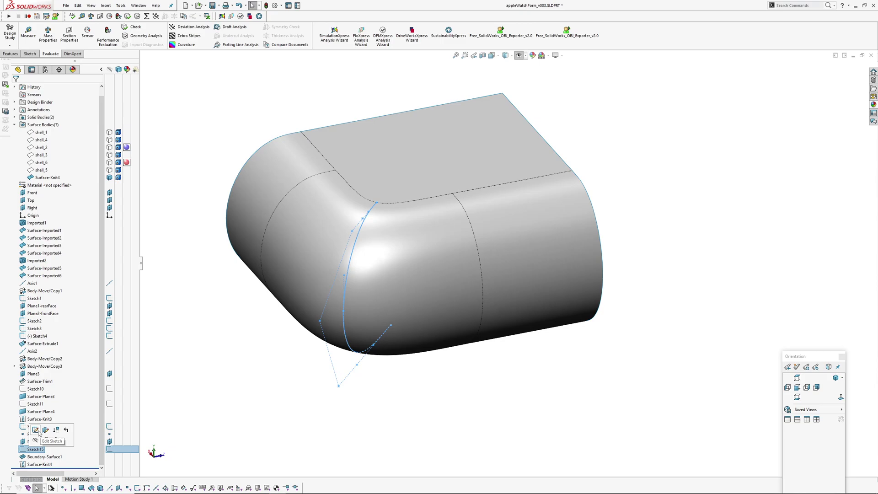
click(36, 431)
mouse_move(416, 307)
middle_down()
mouse_move(385, 247)
mouse_move(583, 220)
middle_up()
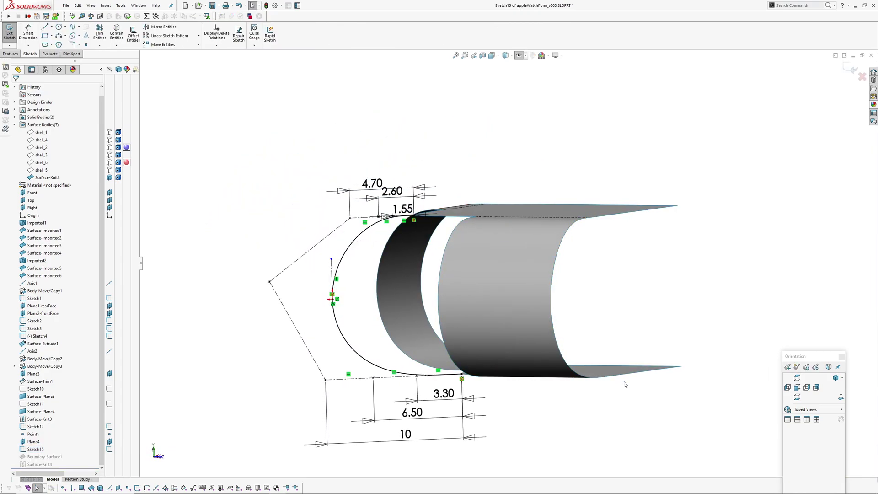
mouse_move(519, 333)
middle_down()
mouse_move(506, 307)
mouse_move(415, 323)
middle_up()
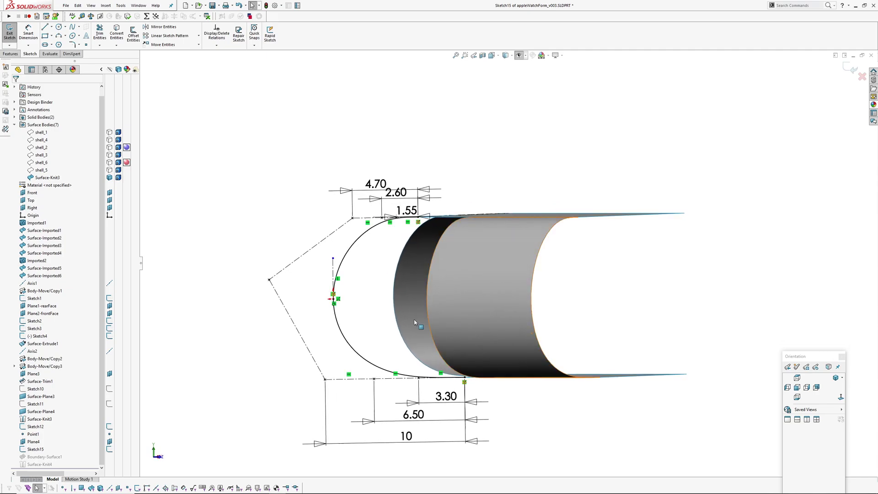
click(340, 328)
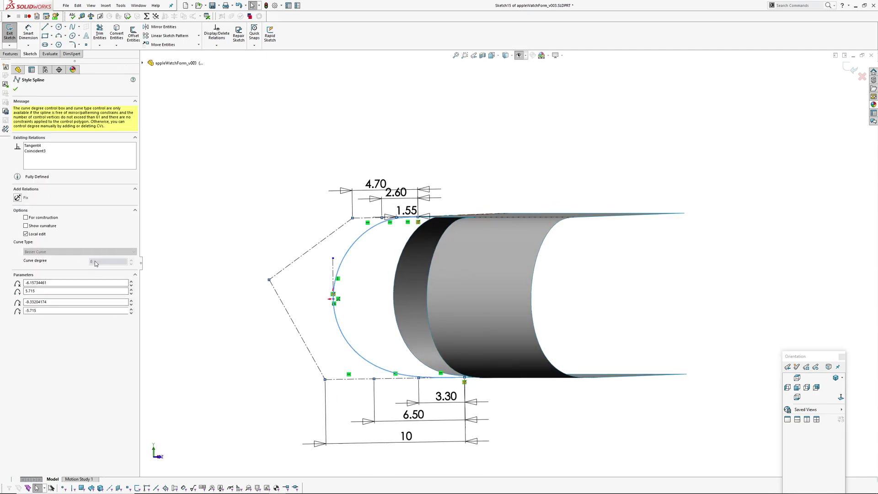
click(197, 218)
- Space out the 4.70, 2.60 and 1.55 dimensions above the spline so they are easier to read
scroll(397, 194, down, 2)
drag(371, 182, 369, 158)
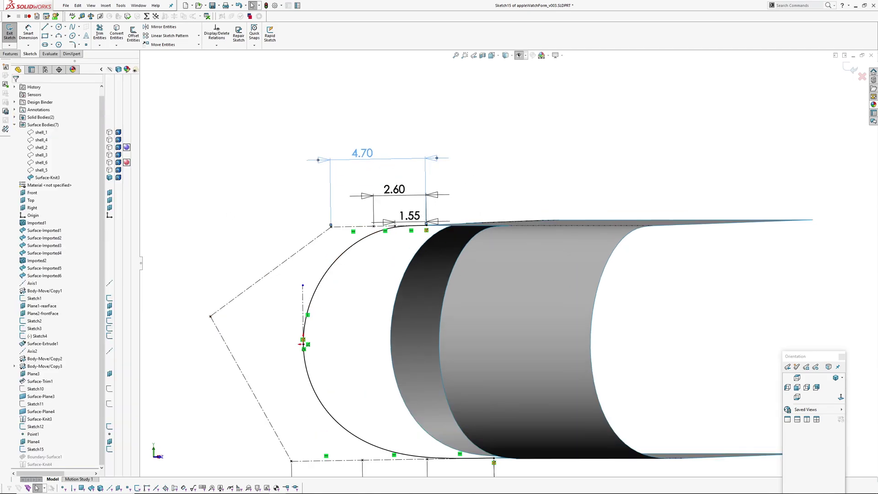
drag(396, 192, 392, 177)
click(411, 208)
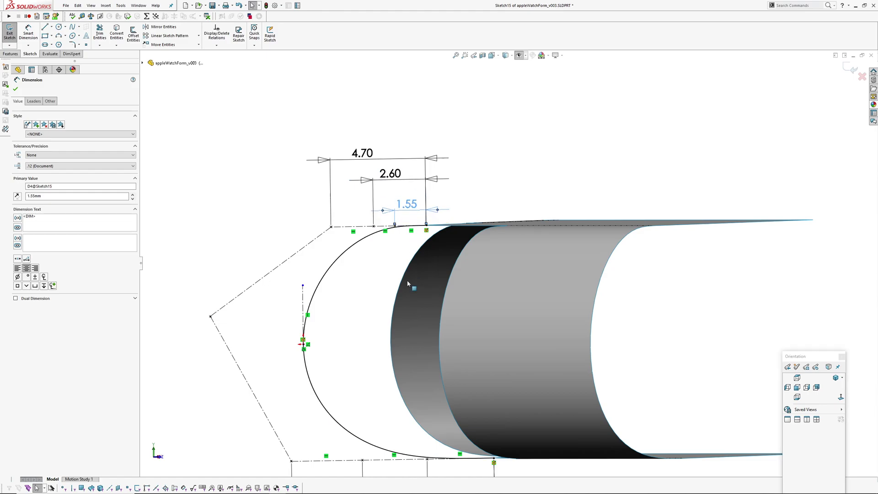
- Inspect the relations of the pierced point at the outermost position of the spline
ctrl+middle_drag(396, 308, 400, 256)
scroll(295, 294, down, 2)
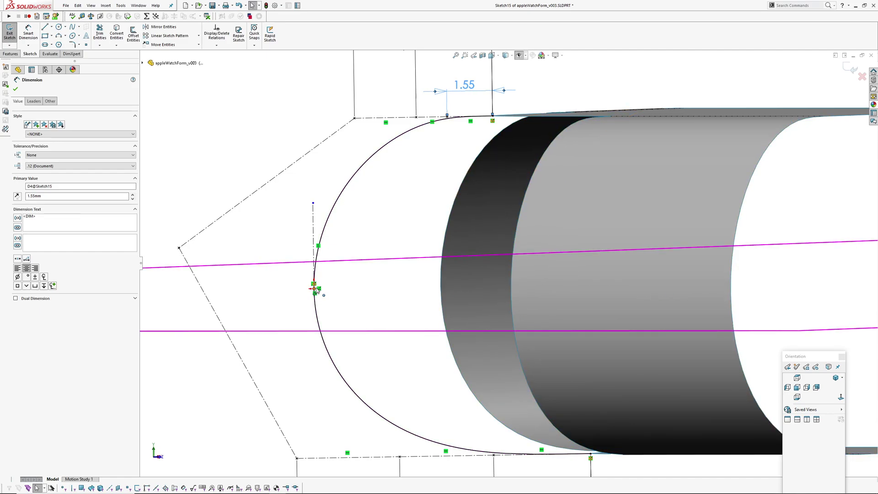
click(314, 288)
key(f)
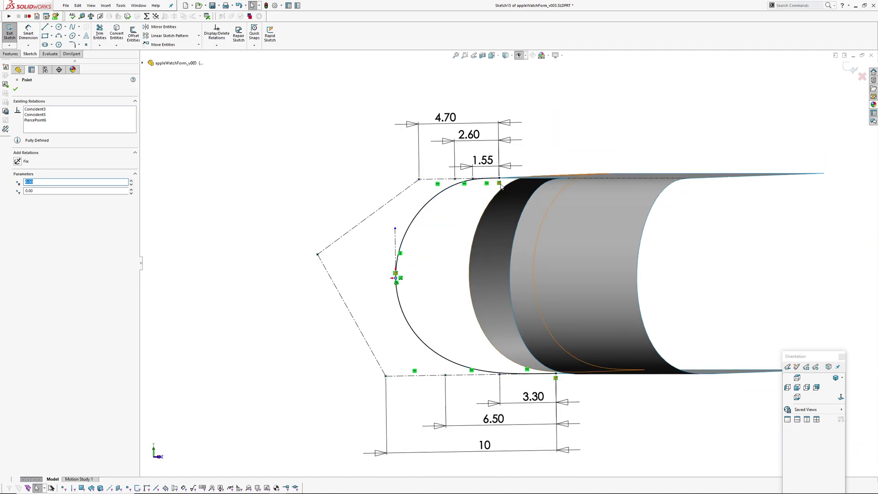
scroll(381, 279, down, 5)
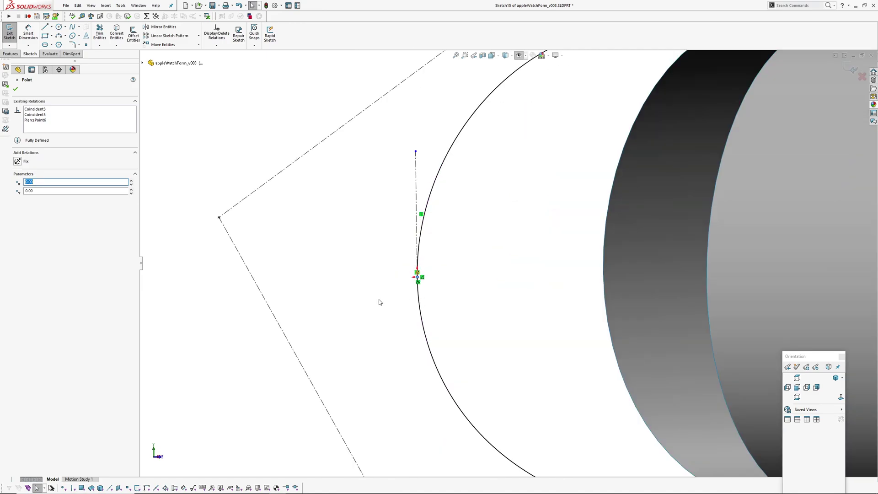
click(448, 294)
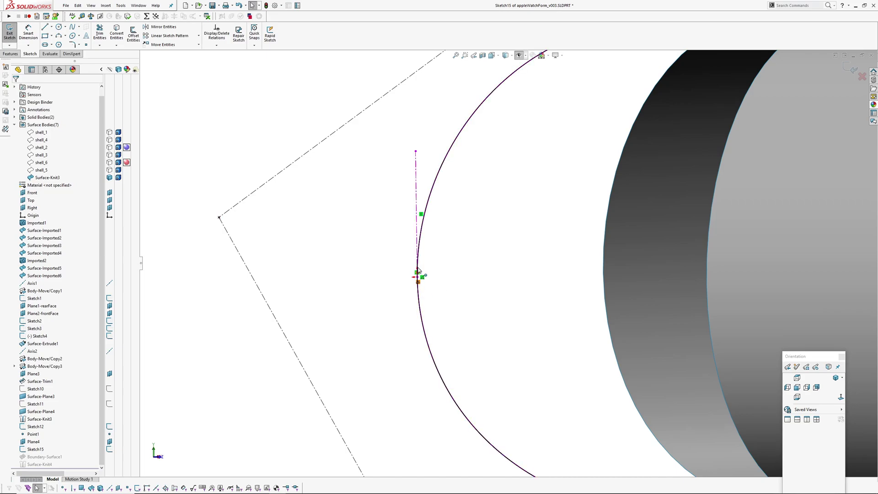
- Inspect the vertical construction line tangent to the spline and its control polygon, and exit the sketch
click(416, 193)
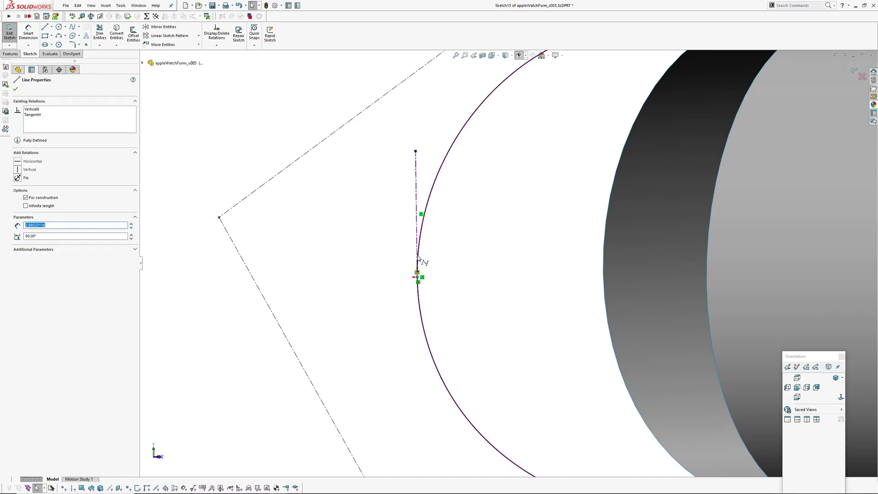
scroll(418, 274, up, 2)
scroll(346, 264, up, 2)
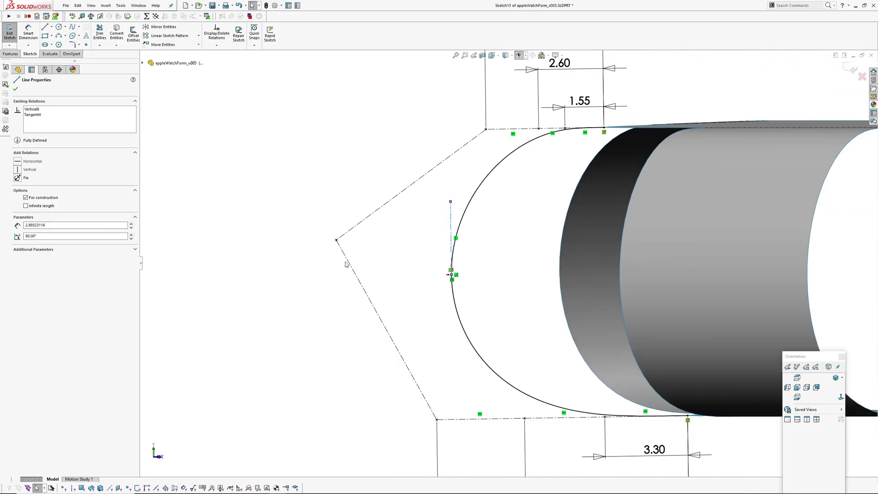
click(260, 182)
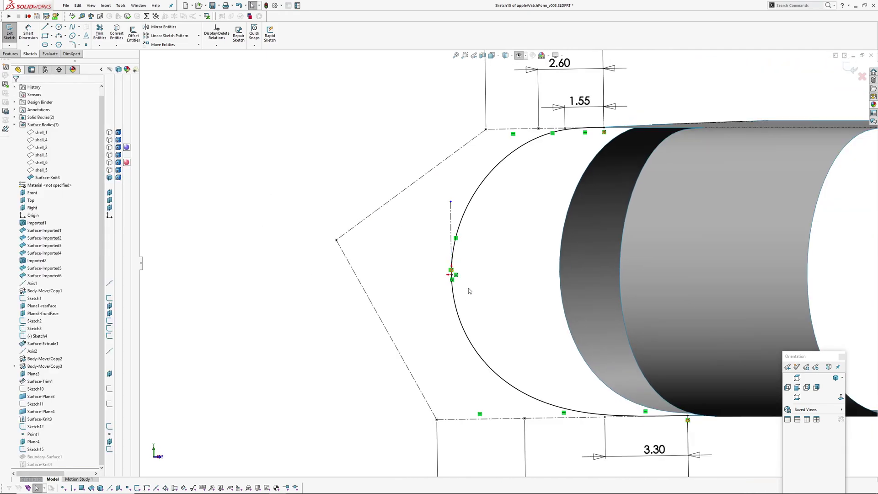
scroll(376, 229, up, 1)
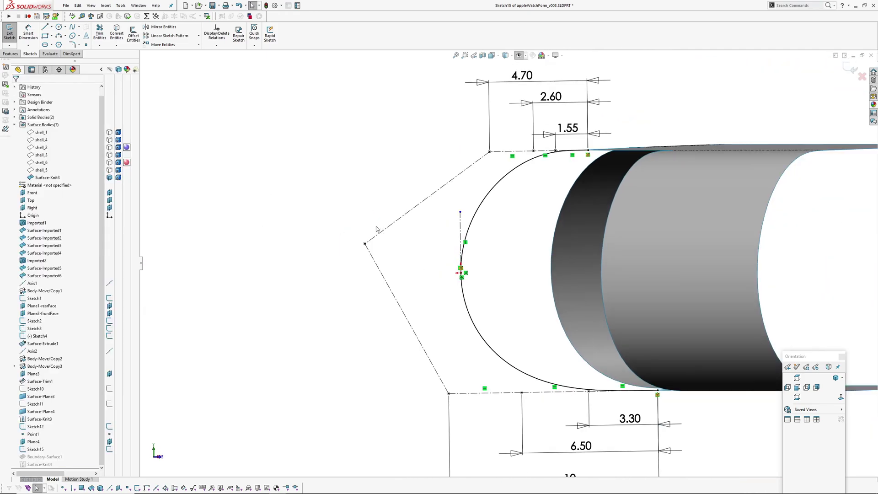
mouse_move(450, 237)
middle_down()
mouse_move(439, 232)
mouse_move(434, 246)
middle_up()
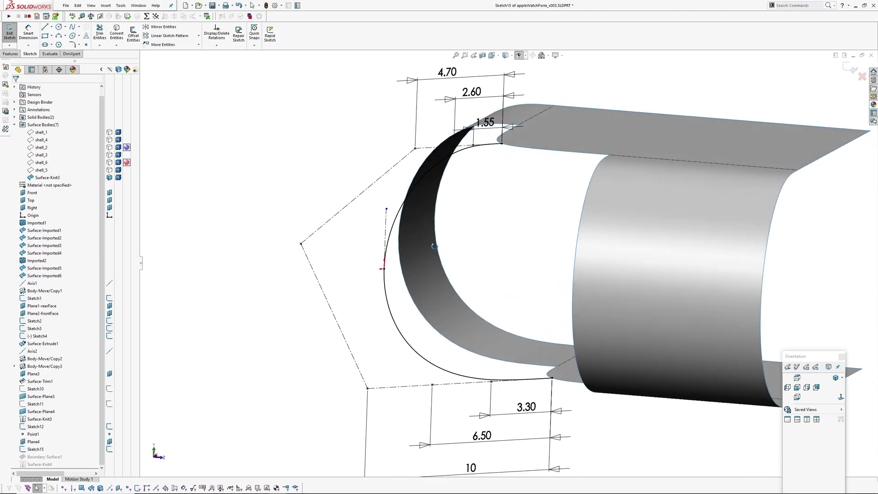
click(852, 68)
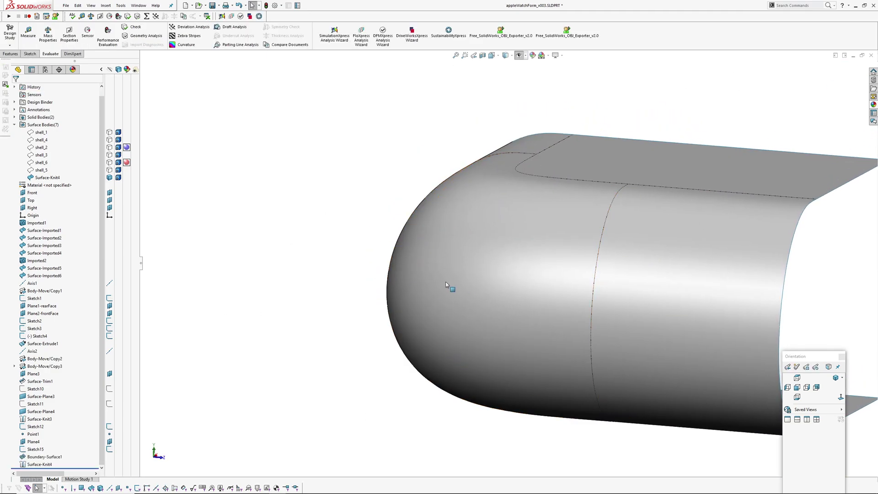
- Display zebra stripes on the surface body and examine the stripe flow across the corner blend from several angles
scroll(363, 259, up, 2)
middle_drag(363, 259, 419, 348)
key(z)
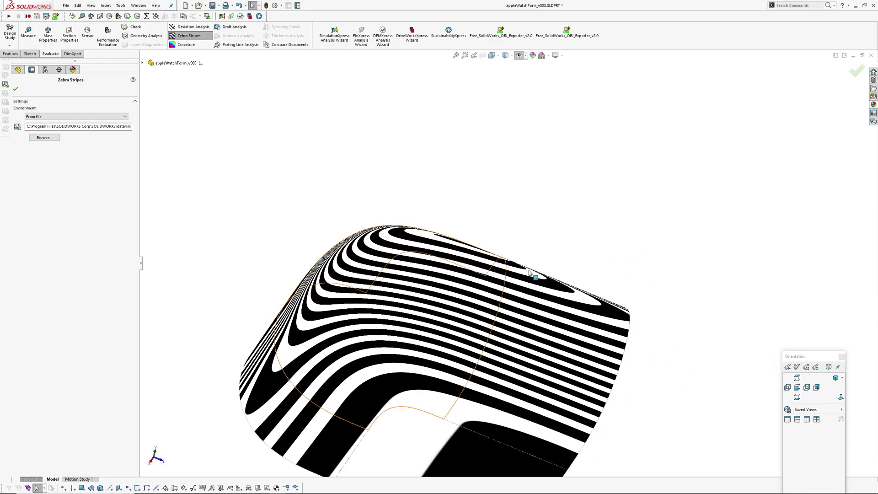
scroll(526, 270, down, 4)
key(Return)
middle_drag(499, 278, 620, 290)
scroll(620, 290, up, 3)
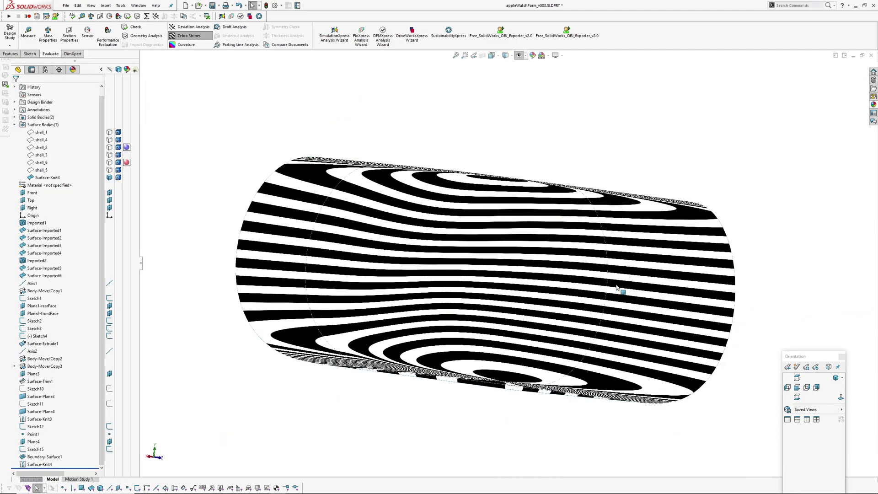
middle_drag(510, 297, 609, 262)
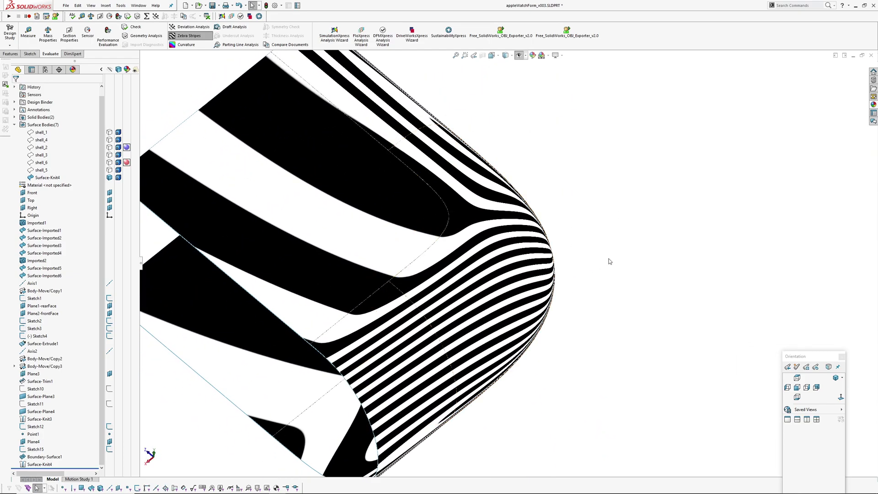
- Turn off the zebra stripes and view the open side of the surface body
key(z)
scroll(609, 261, up, 4)
mouse_move(541, 276)
middle_down()
mouse_move(516, 194)
mouse_move(436, 229)
mouse_move(398, 178)
mouse_move(364, 251)
middle_up()
ctrl+middle_drag(566, 240, 482, 241)
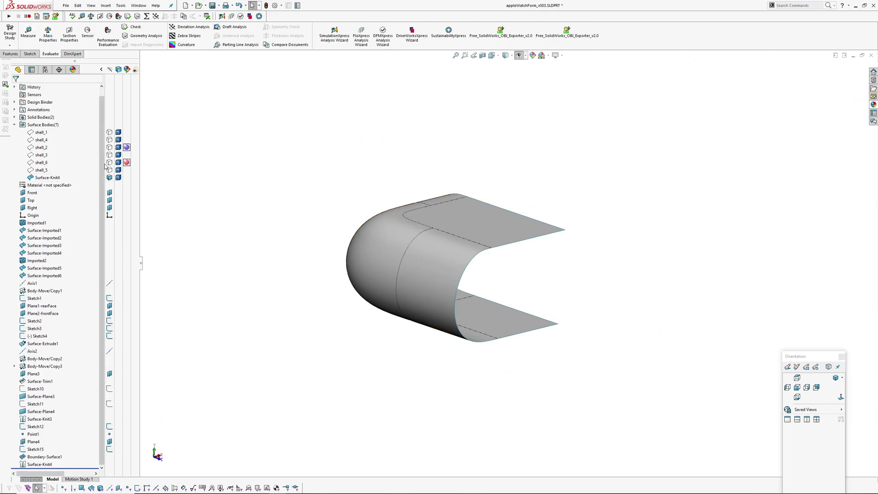
- Show the shell_2 surface body and compare it with the knitted corner surface up close
click(109, 148)
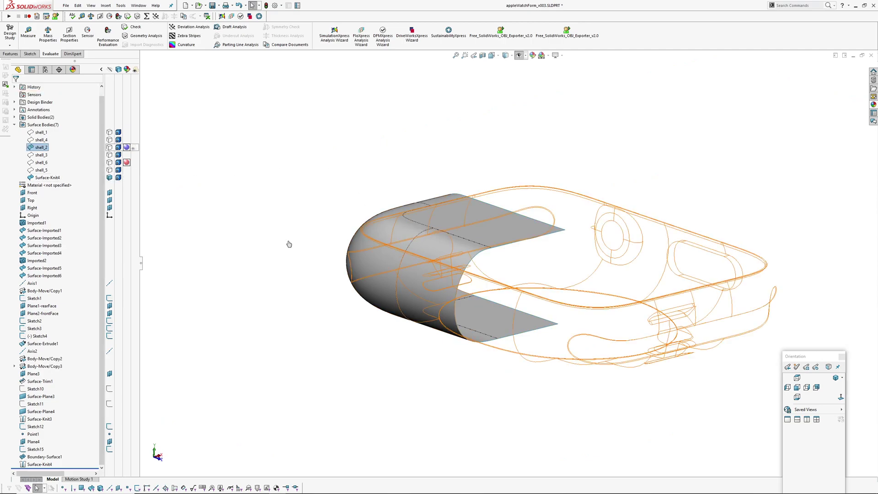
scroll(482, 283, down, 5)
mouse_move(482, 283)
middle_down()
mouse_move(430, 229)
mouse_move(451, 260)
middle_up()
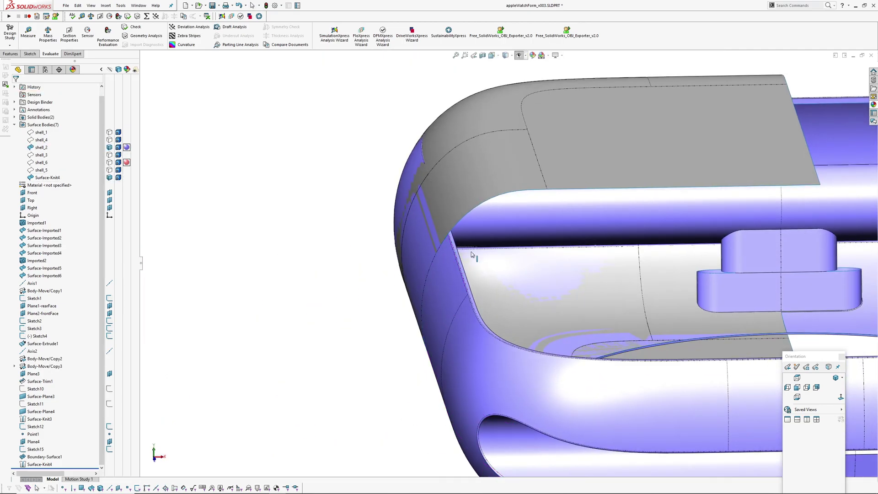
scroll(416, 241, down, 5)
- Measure the distance between shell_2's flat rim face and the Top plane
click(419, 232)
scroll(428, 251, up, 5)
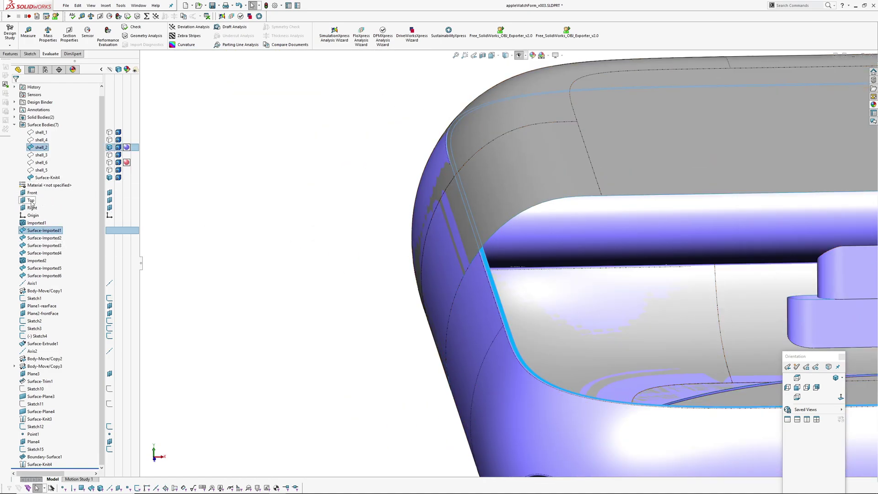
scroll(400, 248, up, 6)
middle_drag(438, 263, 463, 258)
key(m)
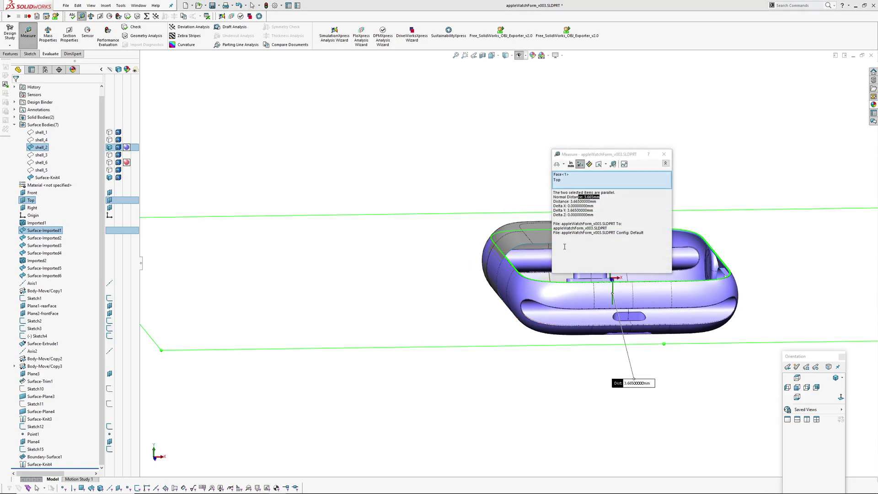
click(664, 154)
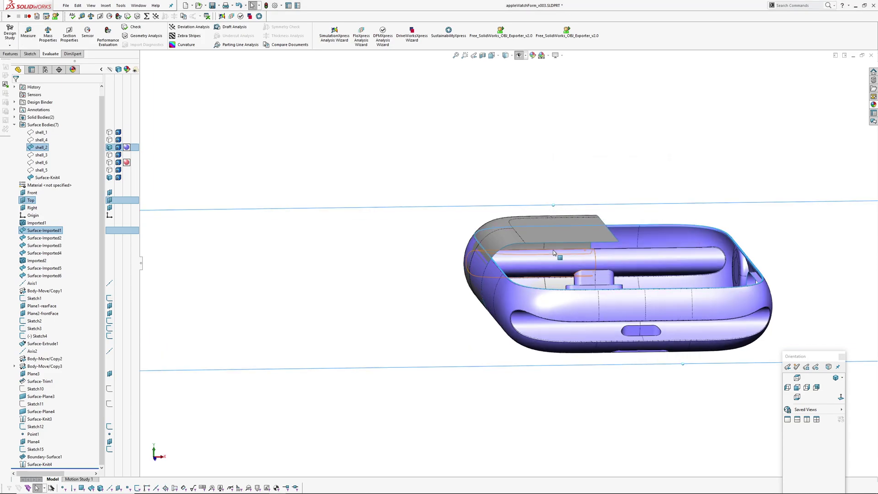
scroll(462, 247, down, 8)
click(330, 213)
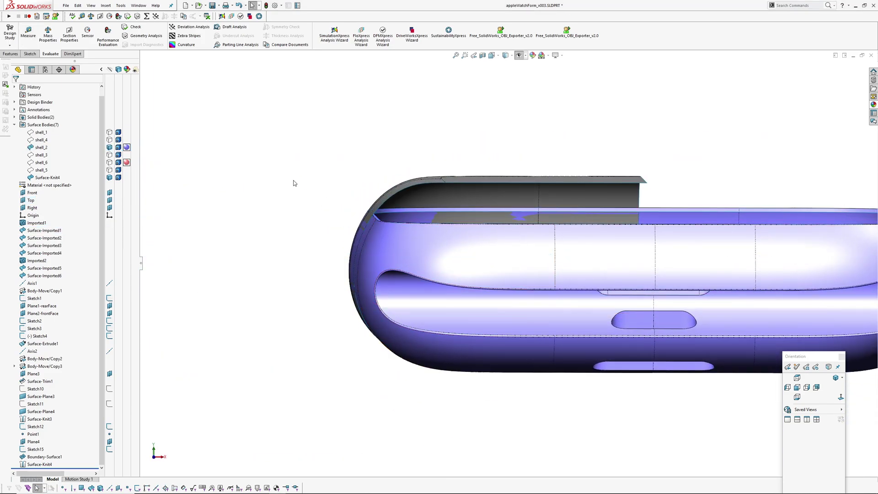
- Create a reference plane parallel to the Top plane at an offset of 3.665 mm
click(30, 200)
scroll(386, 268, up, 7)
middle_drag(388, 269, 421, 364)
ctrl+middle_drag(421, 364, 369, 338)
key(s)
click(431, 364)
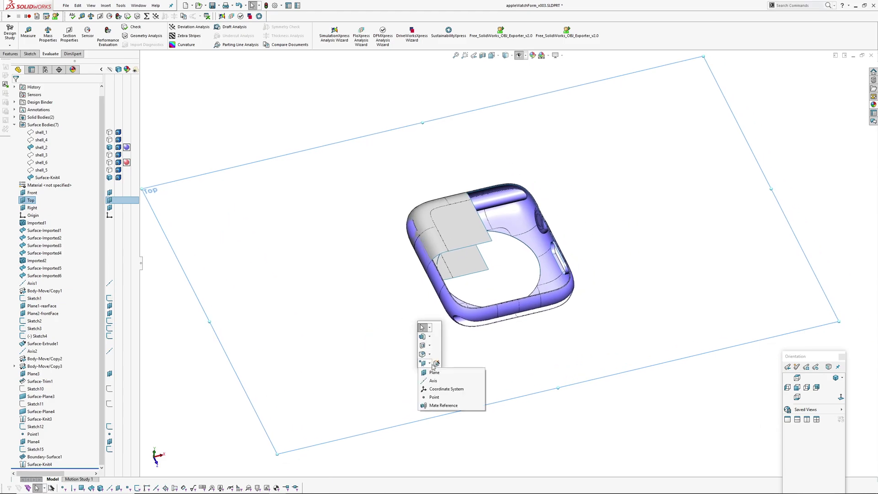
click(434, 371)
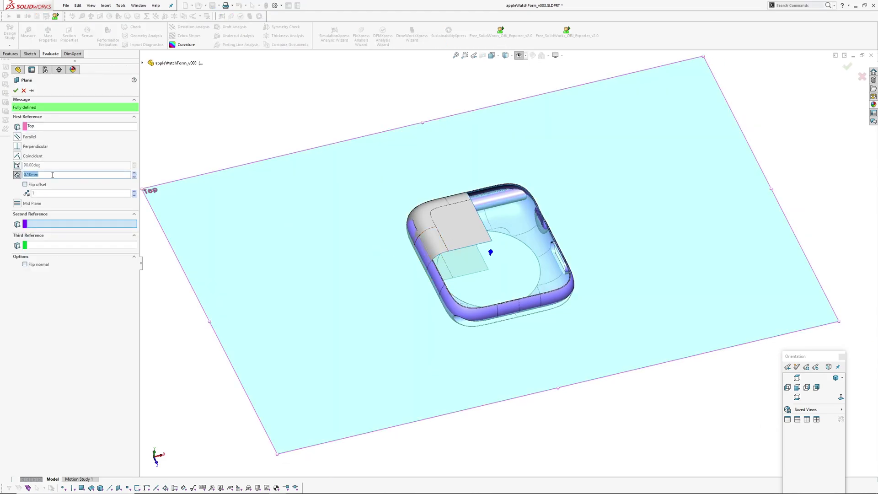
text(3.665)
key(Return)
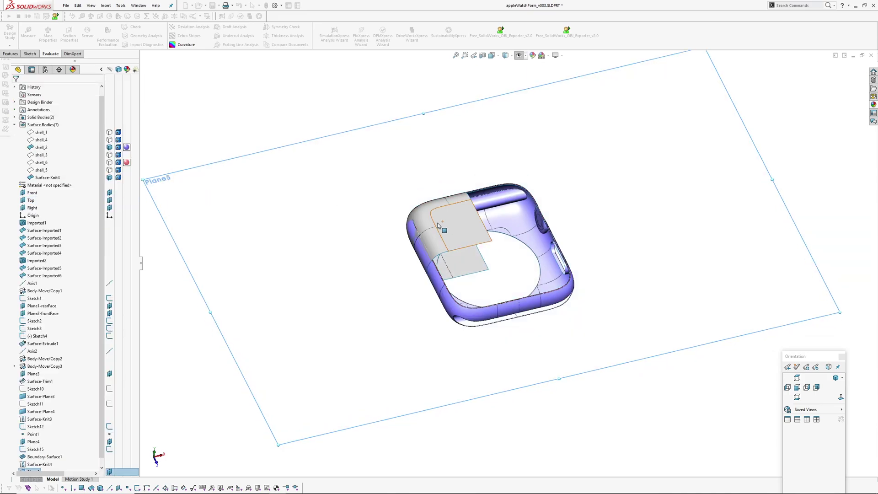
- Shrink the new offset plane's displayed borders to fit closely around the corner surface
middle_drag(412, 176, 376, 246)
scroll(376, 246, up, 4)
drag(349, 160, 458, 203)
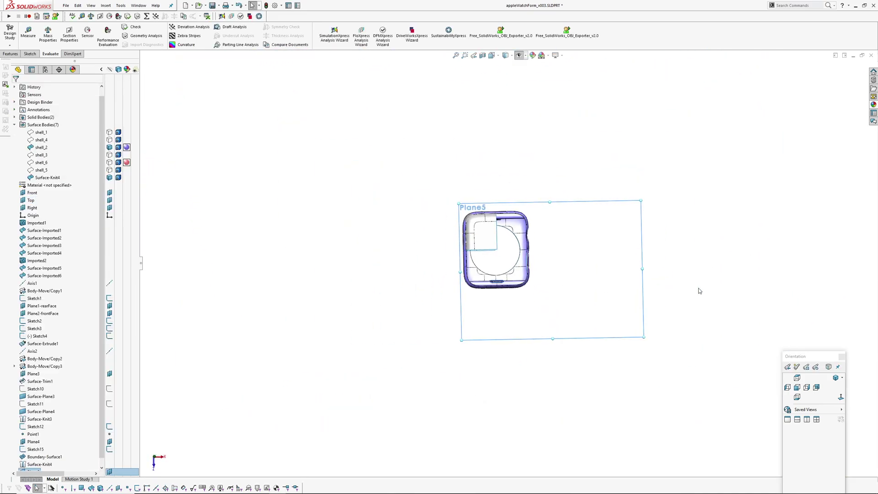
drag(644, 338, 554, 292)
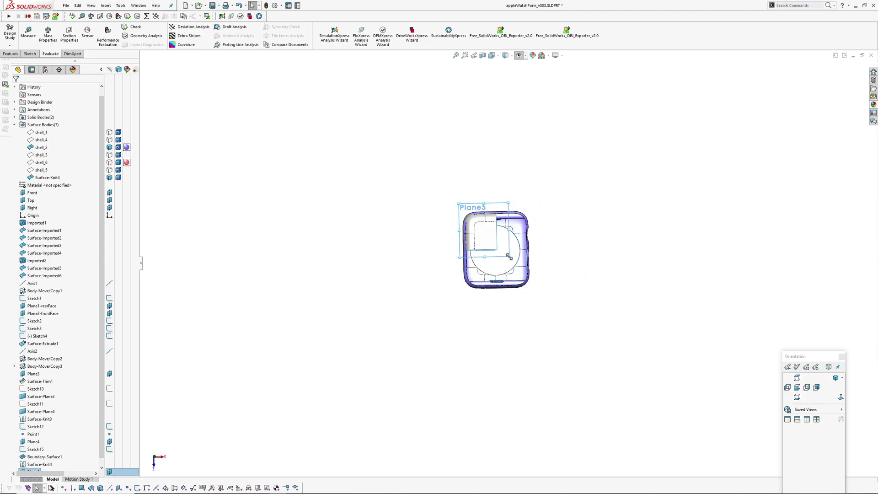
drag(509, 256, 506, 256)
scroll(501, 257, down, 5)
- Hide the shell_2 surface body so that only the knitted corner surface remains displayed
middle_drag(451, 238, 455, 107)
scroll(426, 195, down, 3)
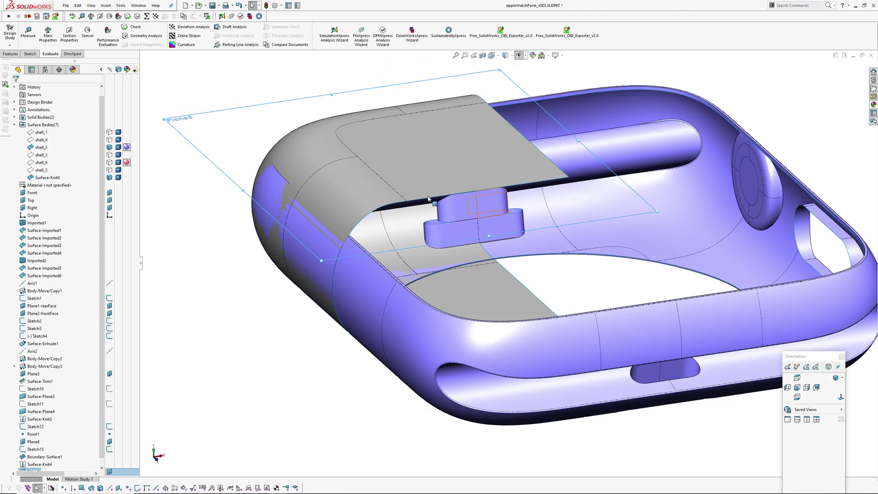
key(Tab)
ctrl+middle_drag(518, 146, 570, 165)
scroll(87, 347, down, 1)
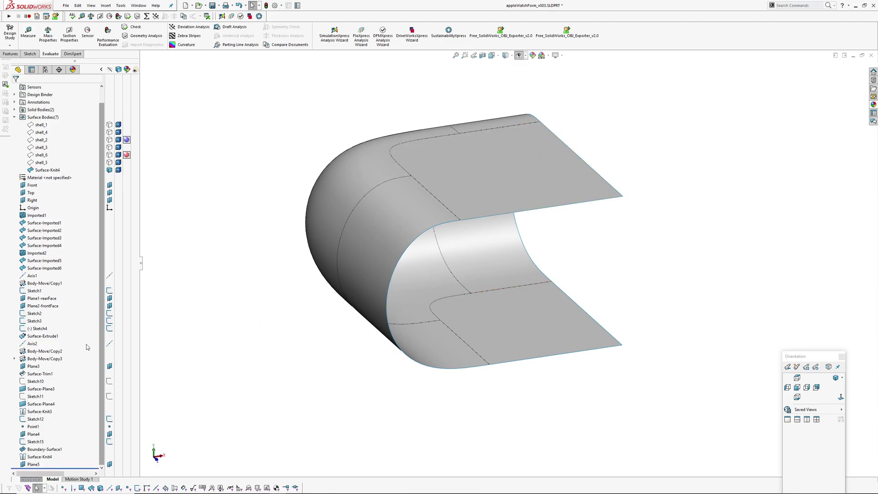
- Split the Surface-Knit4 body with Plane5 as the trim tool, keeping both resulting bodies
click(34, 464)
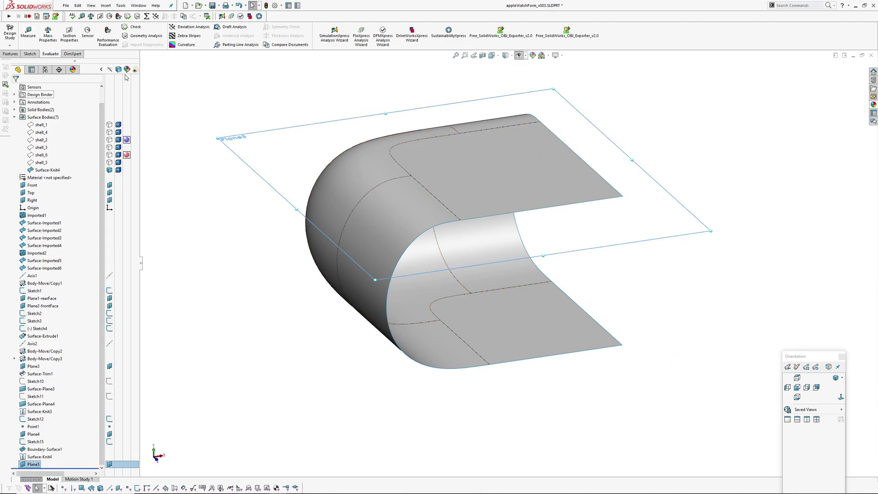
click(106, 6)
mouse_move(113, 34)
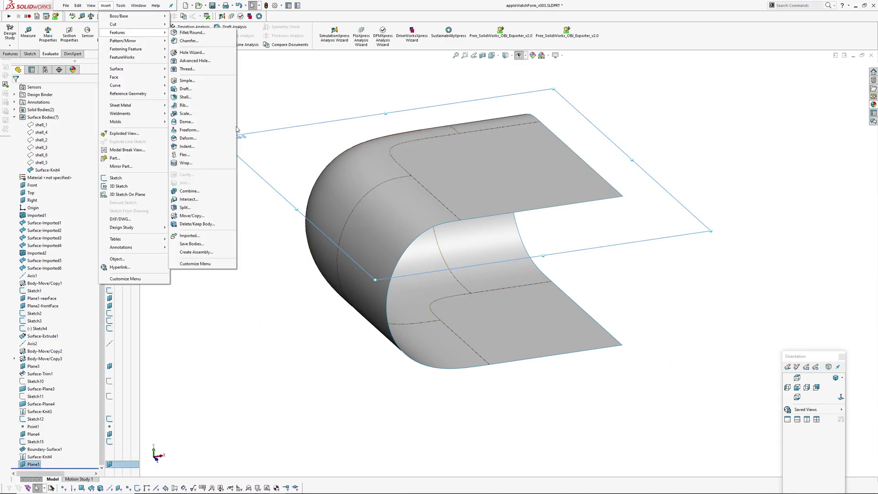
click(185, 207)
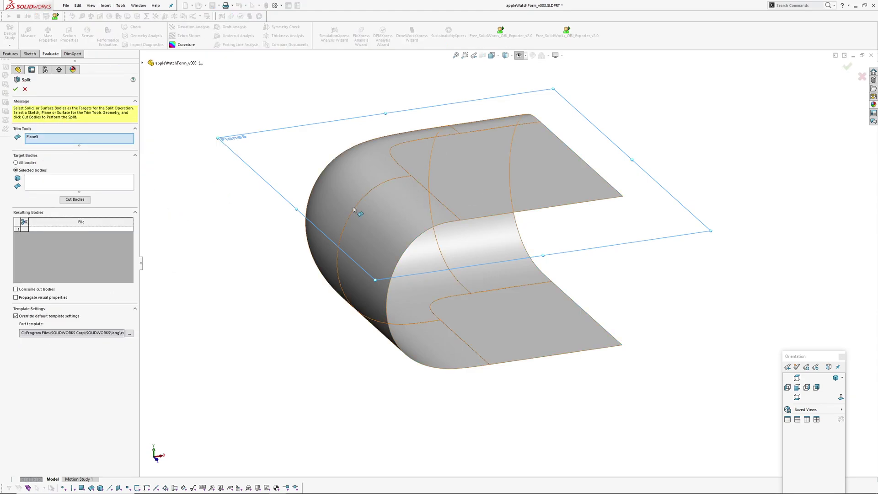
click(31, 137)
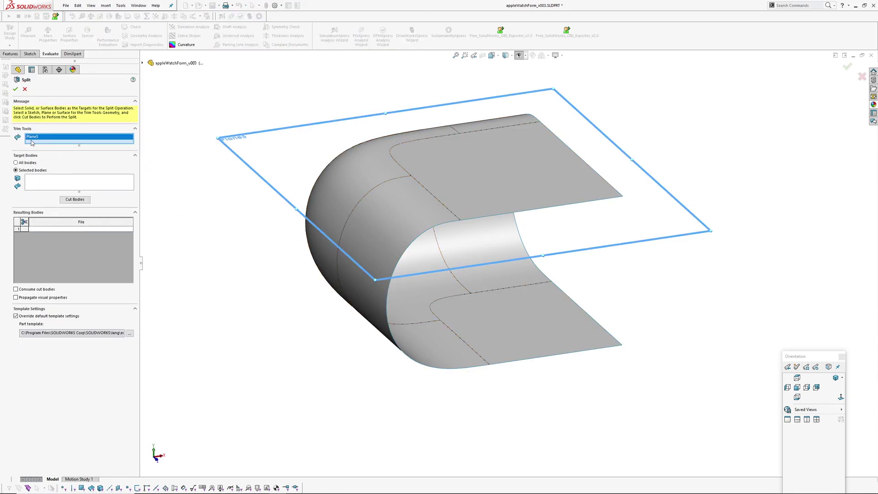
click(48, 182)
click(392, 190)
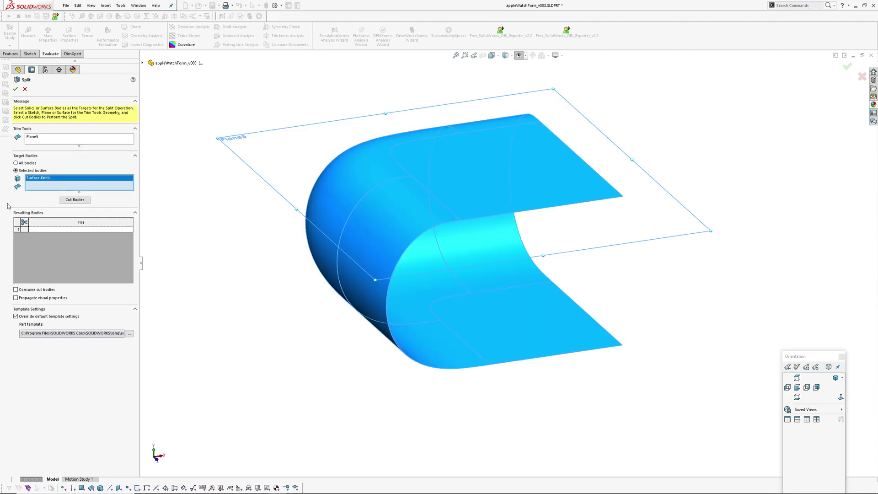
click(75, 200)
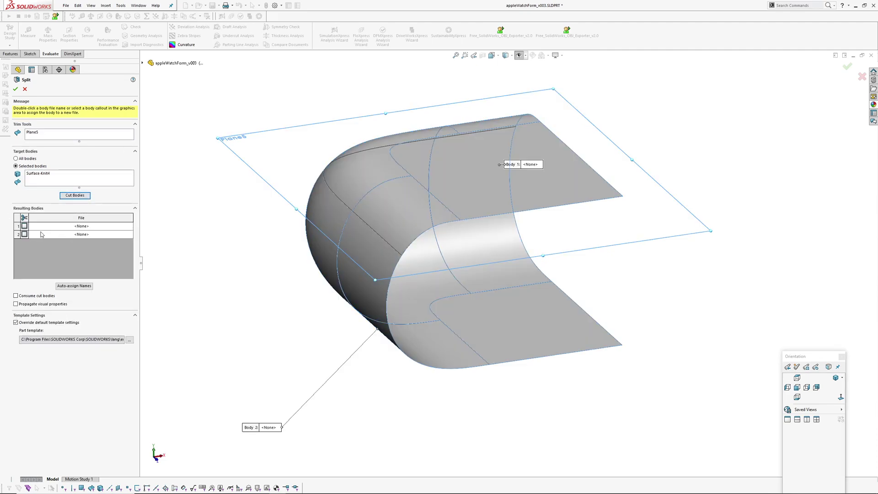
click(24, 225)
click(24, 234)
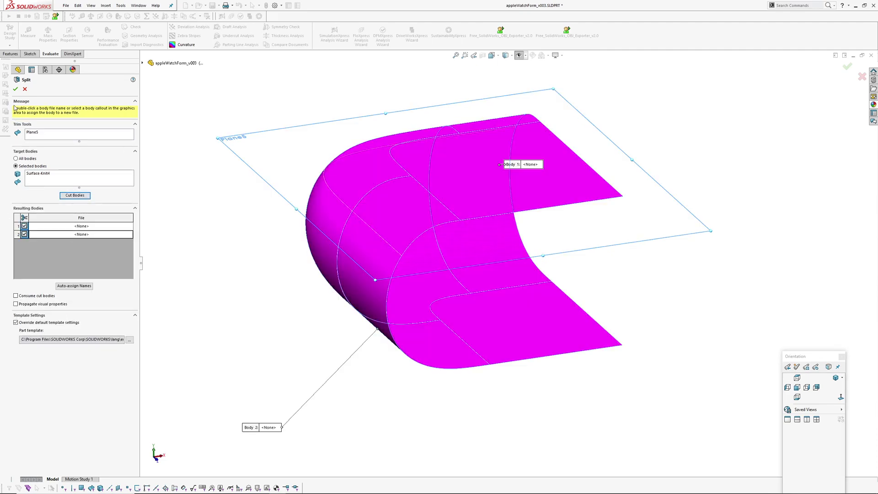
click(15, 90)
- Highlight each of the two split surface bodies to check where the surface was divided
middle_drag(372, 320, 465, 274)
click(42, 170)
click(41, 177)
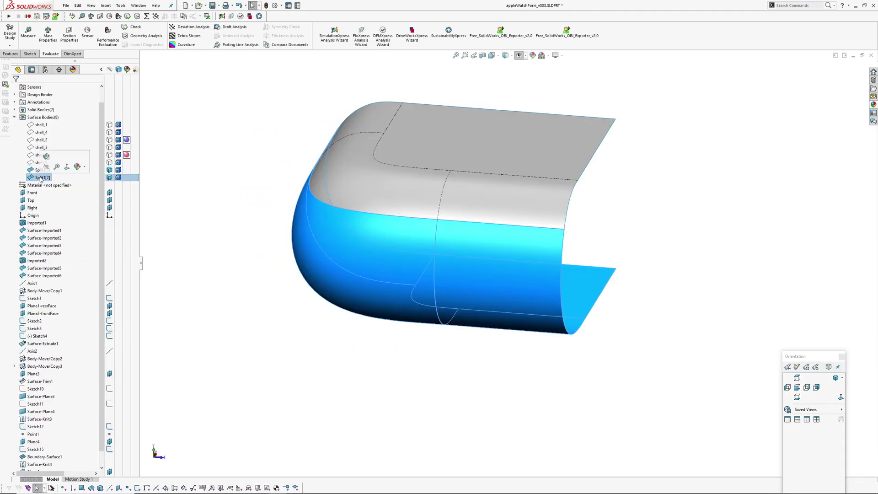
click(39, 171)
click(221, 177)
- Hide the upper split body and examine the remaining lower body from several angles
middle_drag(478, 301, 370, 192)
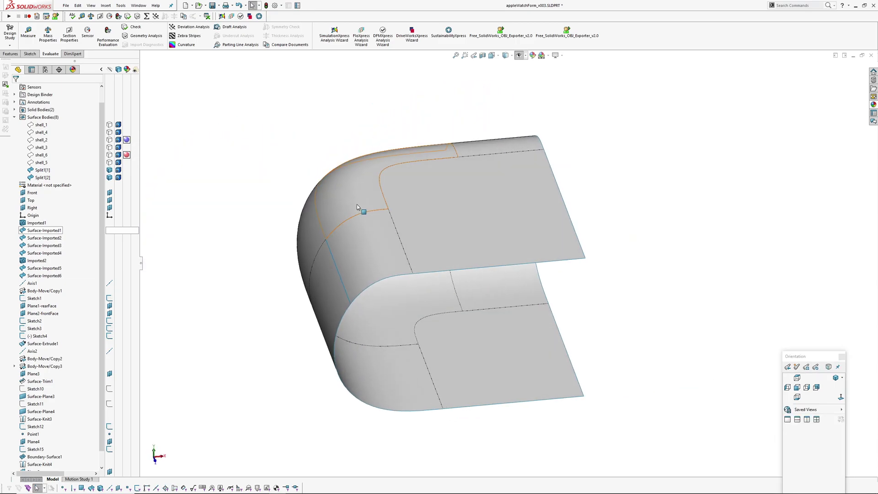
scroll(380, 240, up, 2)
ctrl+middle_drag(380, 240, 394, 258)
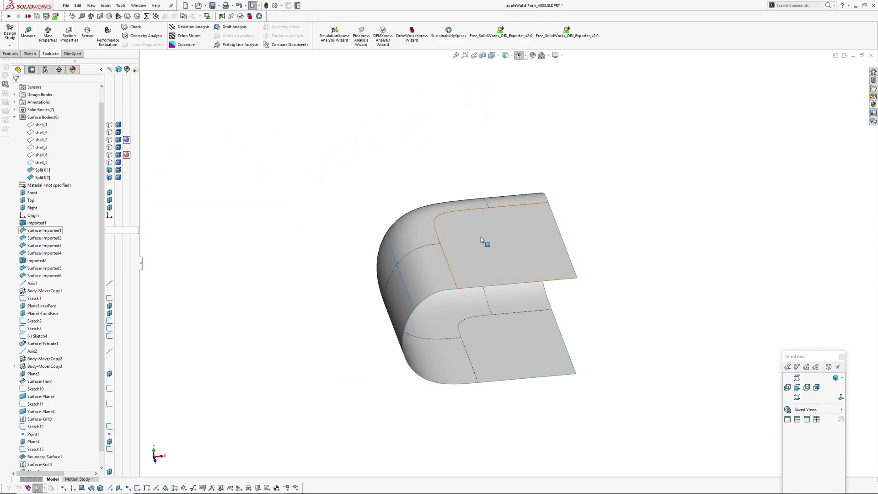
key(Tab)
middle_drag(457, 276, 544, 154)
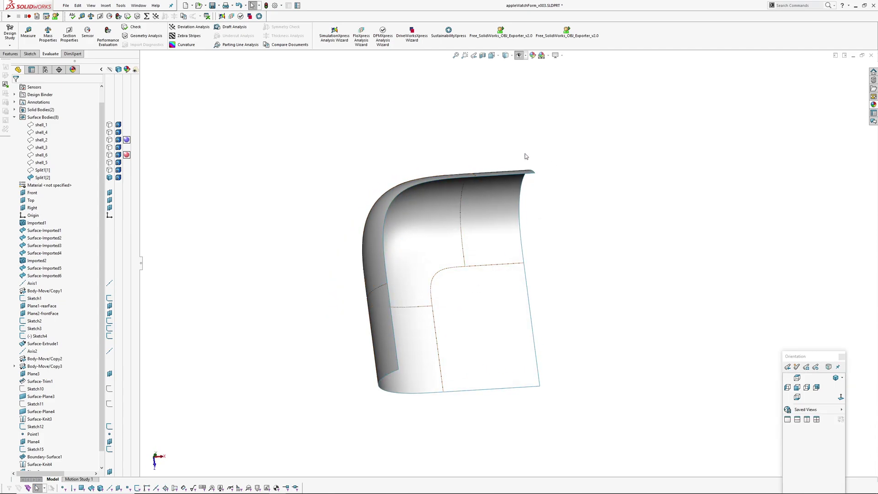
middle_drag(488, 218, 464, 191)
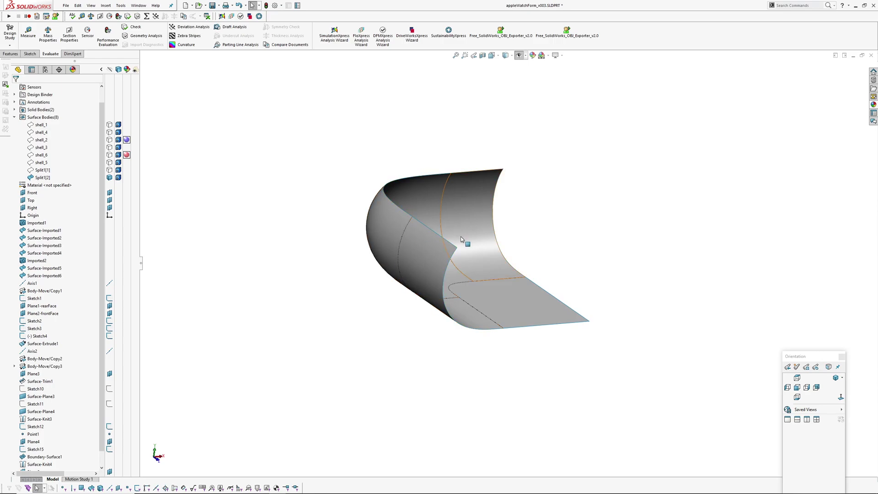
middle_drag(429, 241, 278, 179)
middle_drag(473, 211, 372, 230)
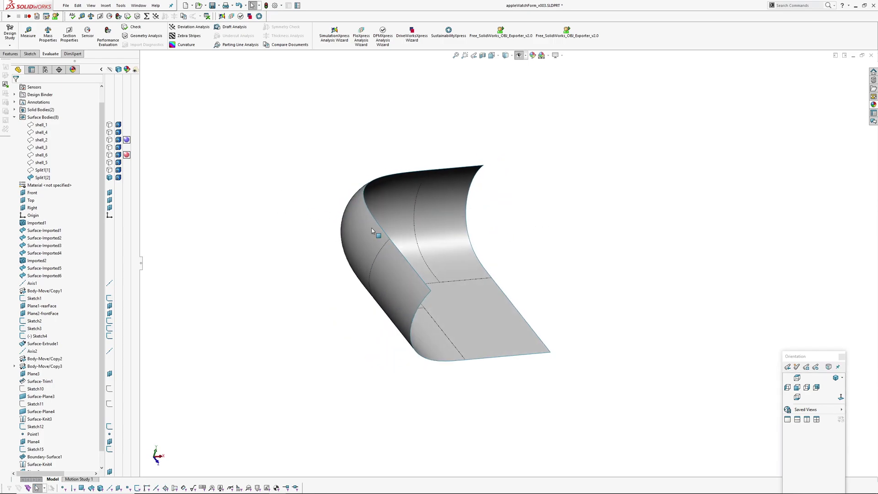
- Start a sketch on Plane5 and convert the lower body's tangent chain of split edges into sketch entities
scroll(31, 468, down, 1)
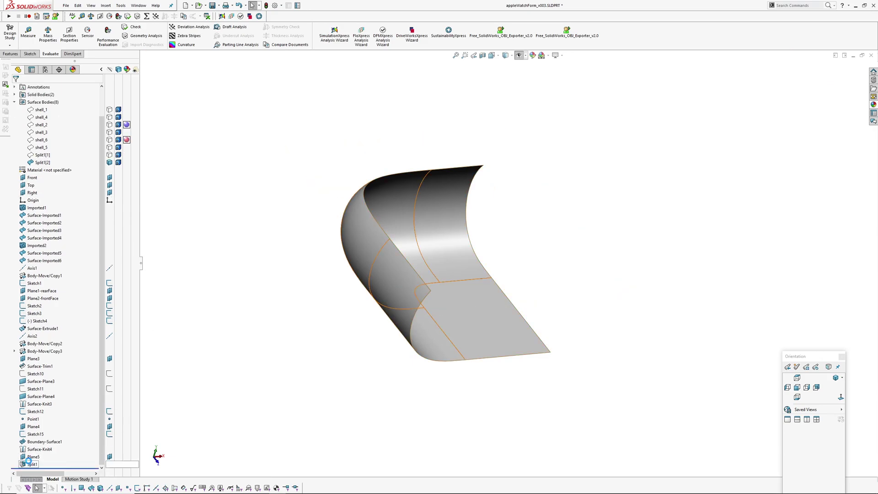
click(34, 456)
click(35, 447)
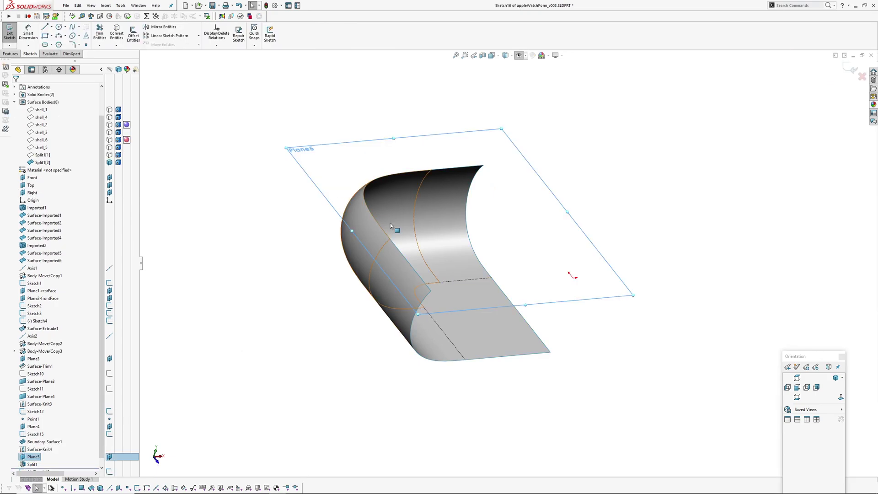
right_click(446, 171)
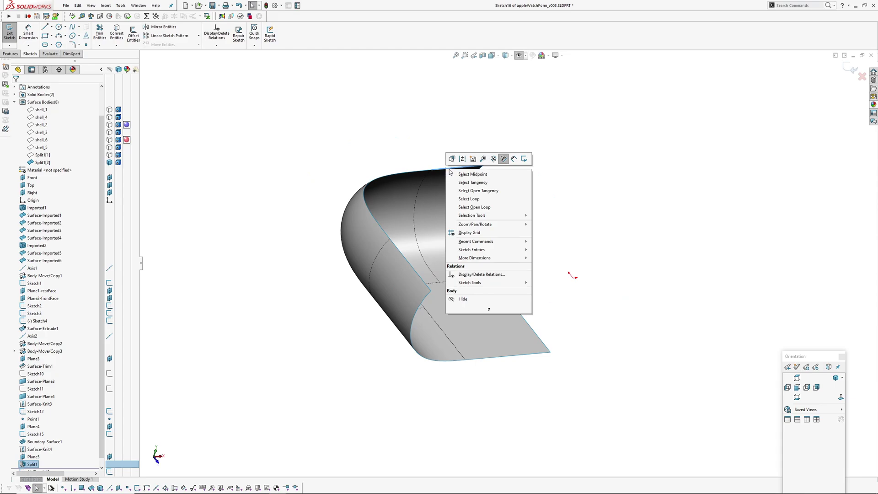
click(465, 183)
click(116, 31)
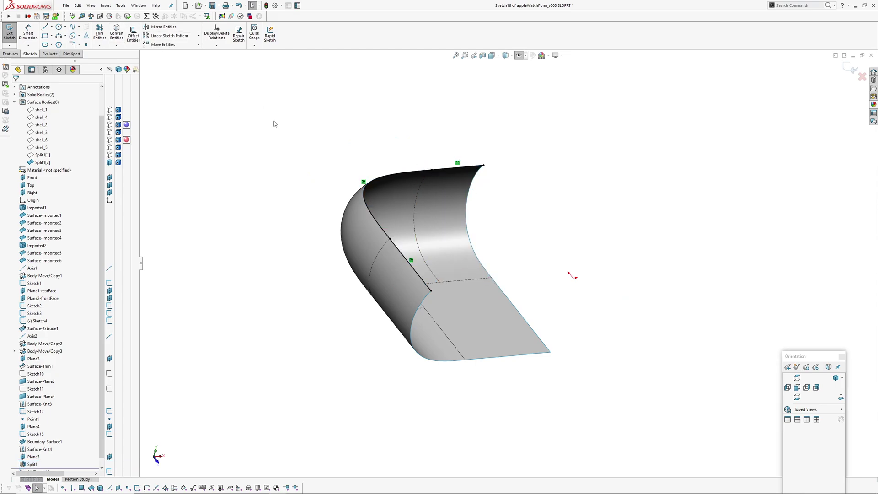
- Close the profile with a horizontal line from the curve's lower end to the origin and a vertical line to its other end, then exit the sketch
key(l)
mouse_move(423, 165)
middle_down()
mouse_move(392, 256)
mouse_move(418, 360)
middle_up()
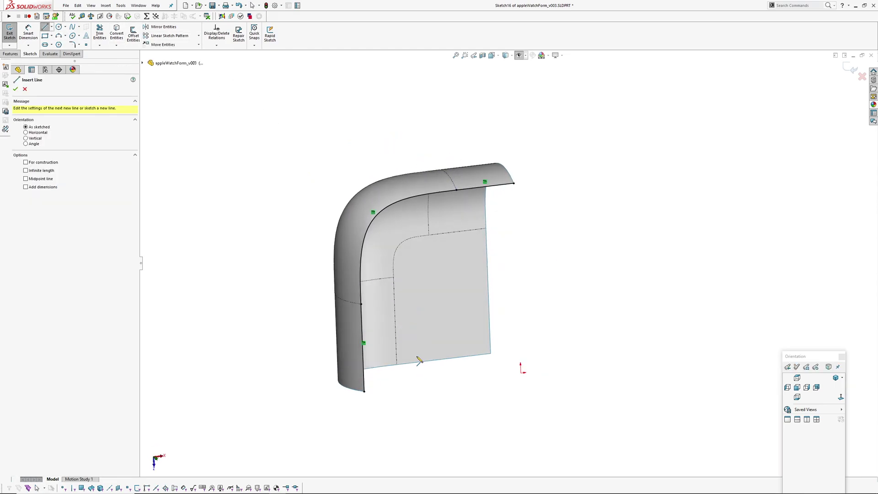
click(365, 392)
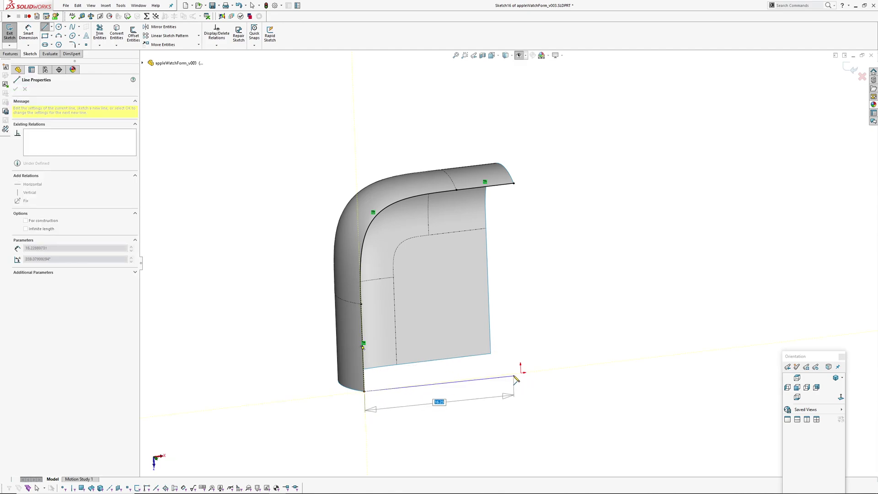
click(520, 375)
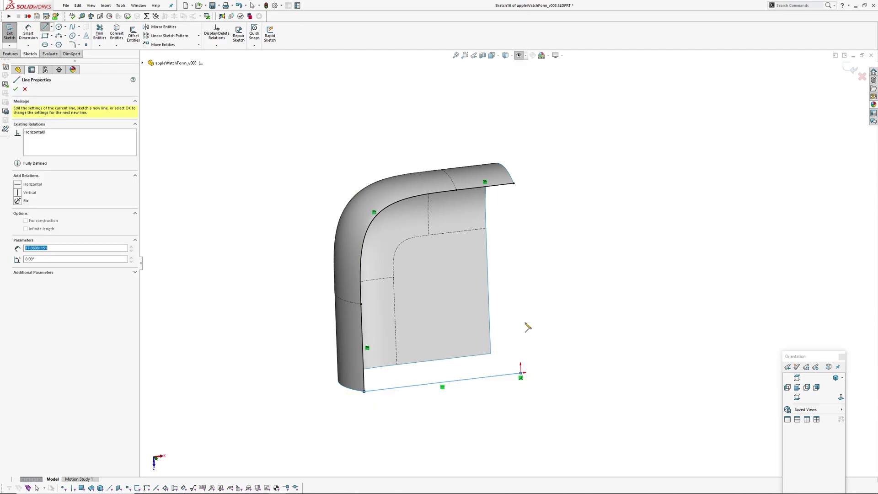
click(514, 183)
key(Escape)
click(850, 68)
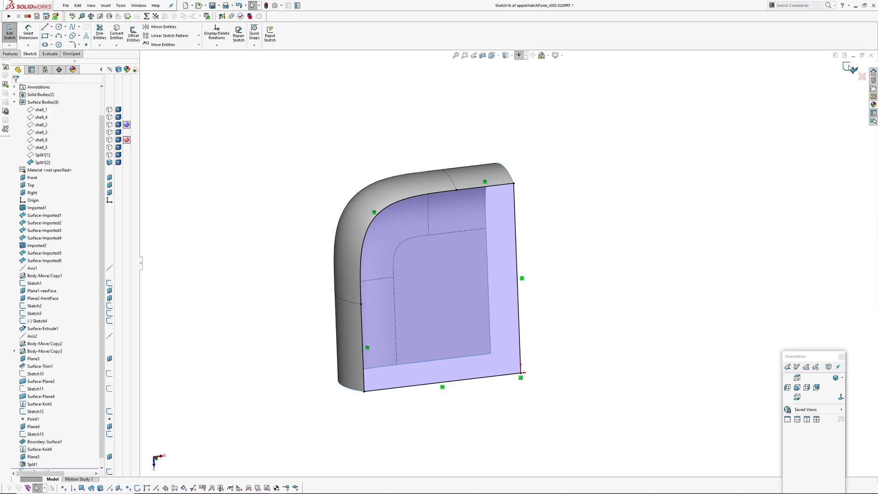
- Create a planar surface from the closed profile sketch to cap the lower body's opening
click(107, 5)
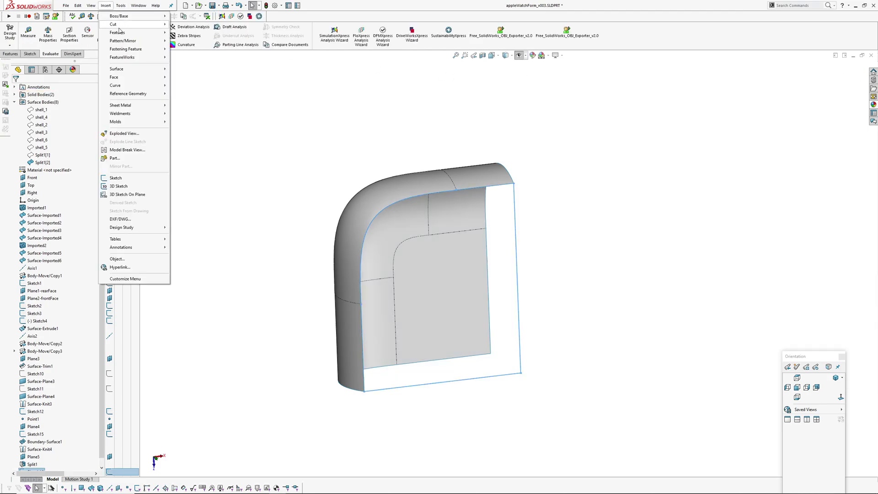
mouse_move(118, 70)
click(192, 110)
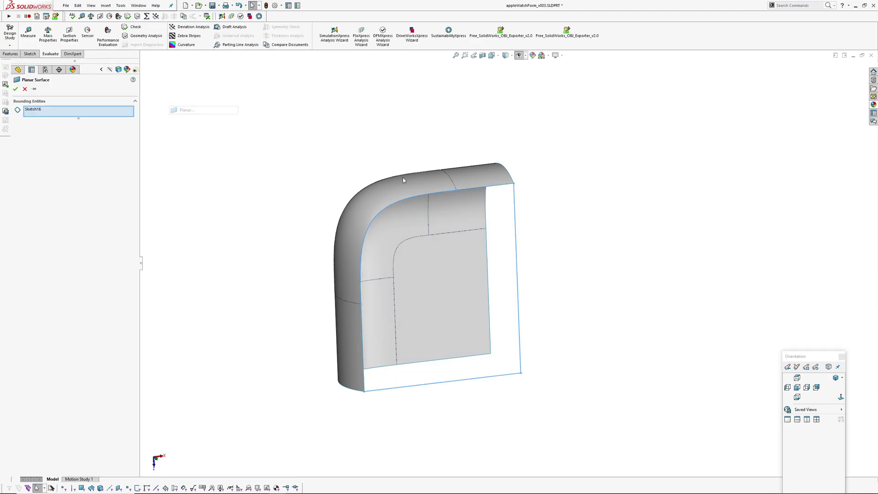
middle_drag(442, 280, 491, 215)
key(Return)
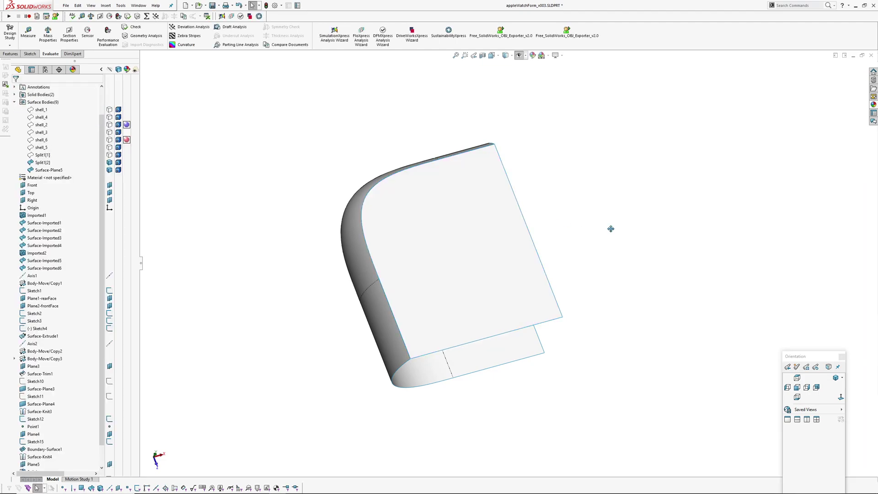
- Knit the planar cap surface and the lower split body into one surface body
ctrl+middle_drag(611, 229, 621, 241)
middle_drag(564, 289, 582, 235)
key(k)
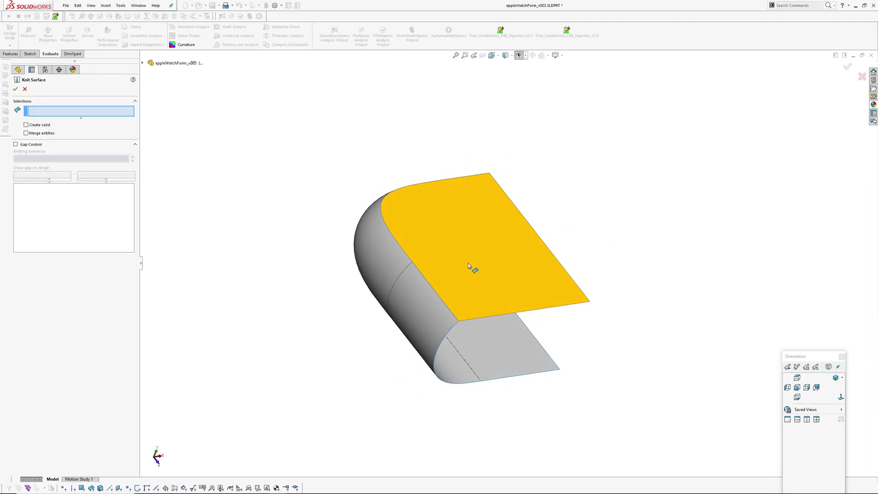
click(467, 264)
key(Return)
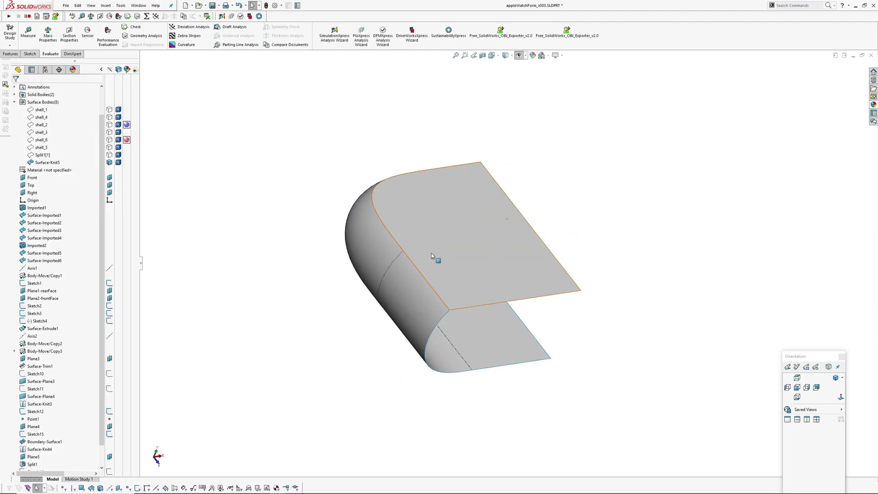
- Show the hidden upper split body and the blue shell_2 and red shell_6 surface bodies
click(110, 155)
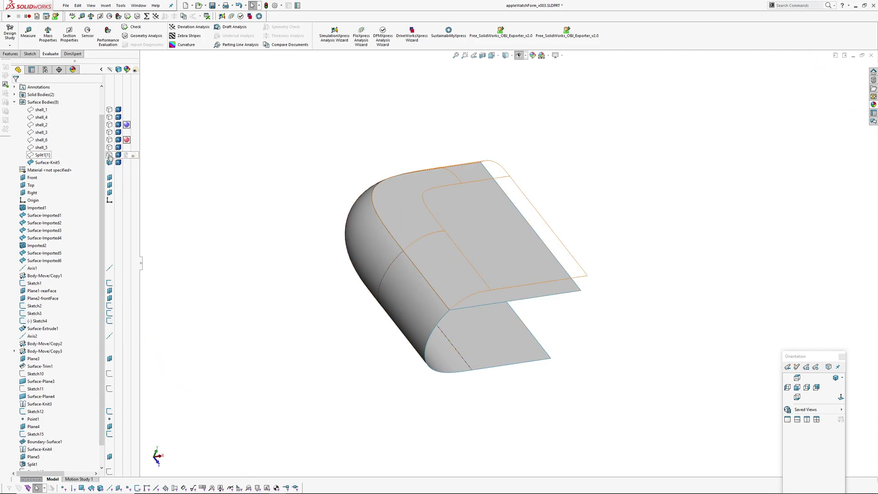
scroll(456, 284, down, 5)
middle_drag(455, 279, 452, 247)
ctrl+middle_drag(275, 309, 309, 231)
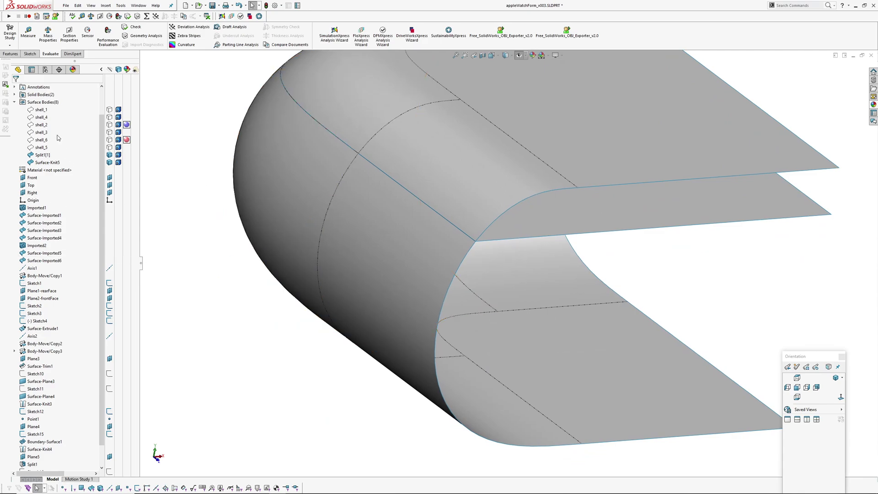
click(110, 124)
click(109, 140)
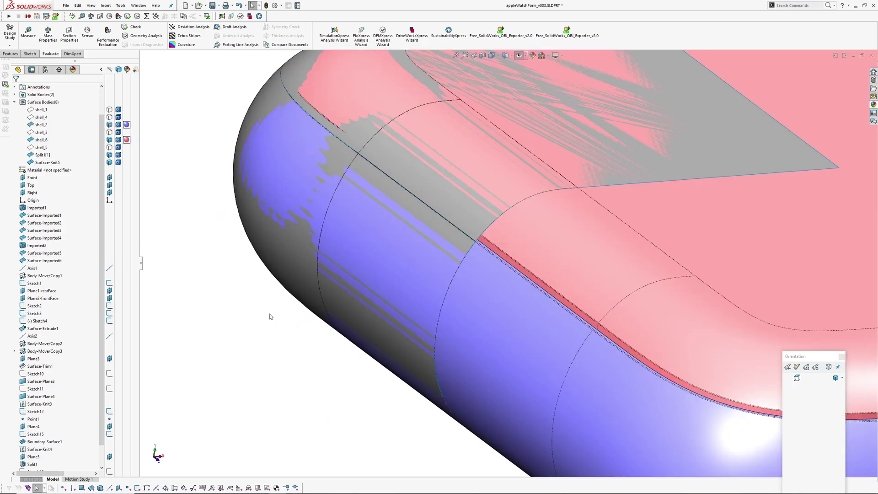
- Examine the gap between the blue and red shells up close where they meet the new split bodies
scroll(490, 278, down, 5)
middle_drag(492, 279, 430, 208)
scroll(481, 251, up, 4)
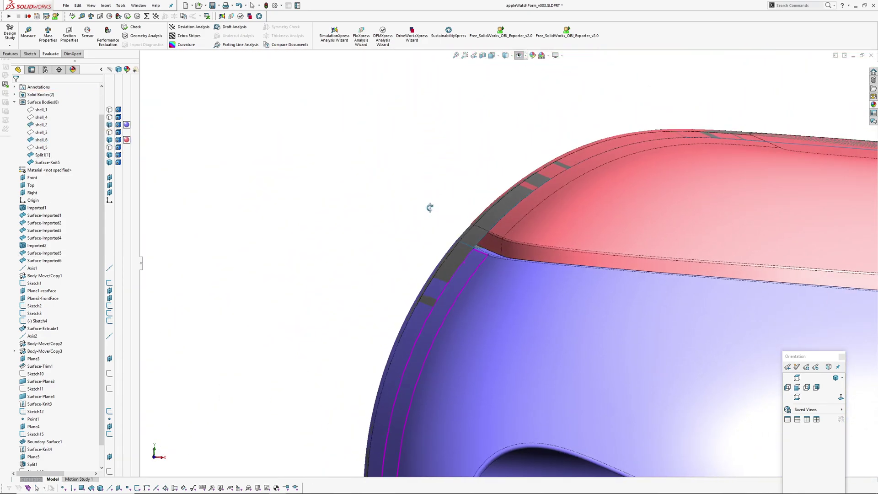
scroll(492, 235, down, 2)
scroll(492, 235, up, 2)
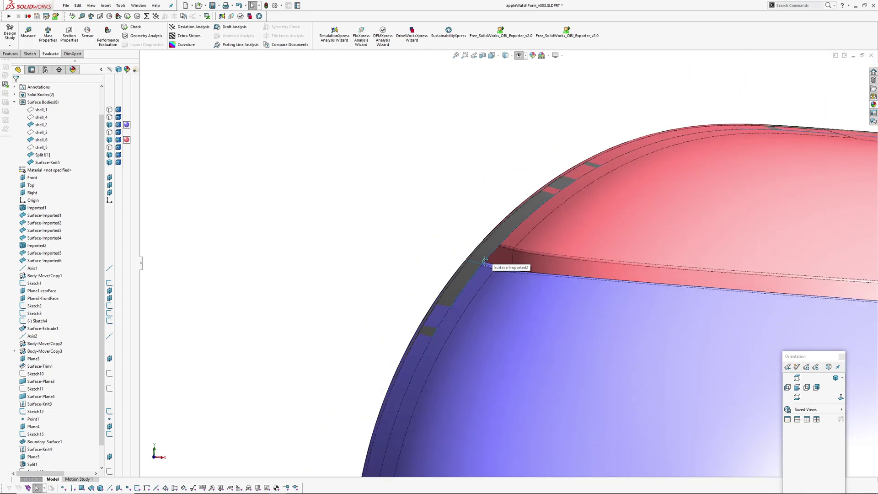
scroll(491, 261, down, 6)
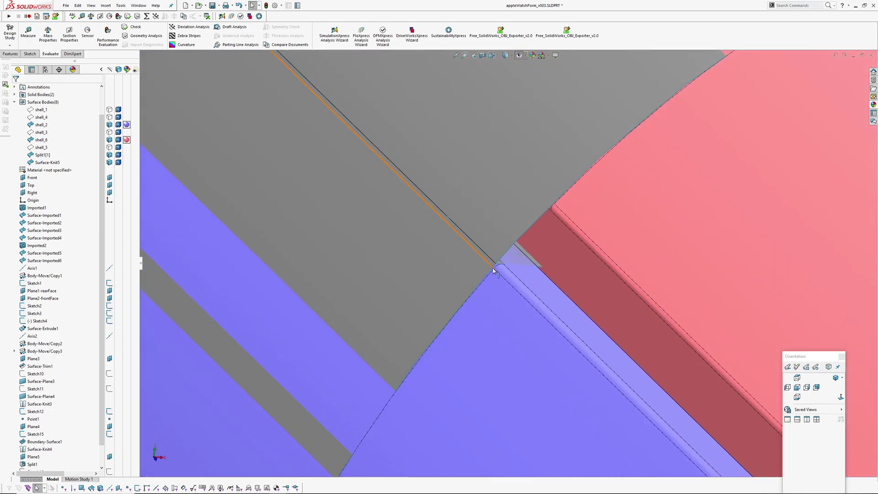
click(493, 269)
click(560, 267)
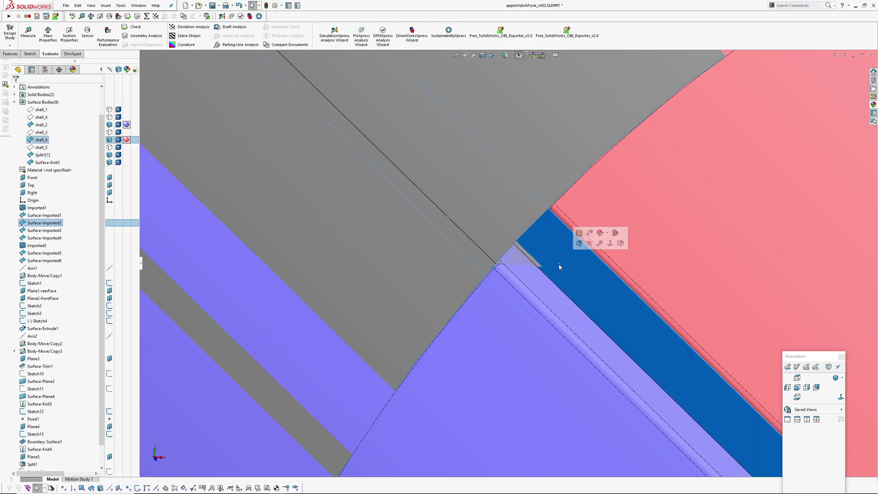
key(Escape)
scroll(555, 288, up, 6)
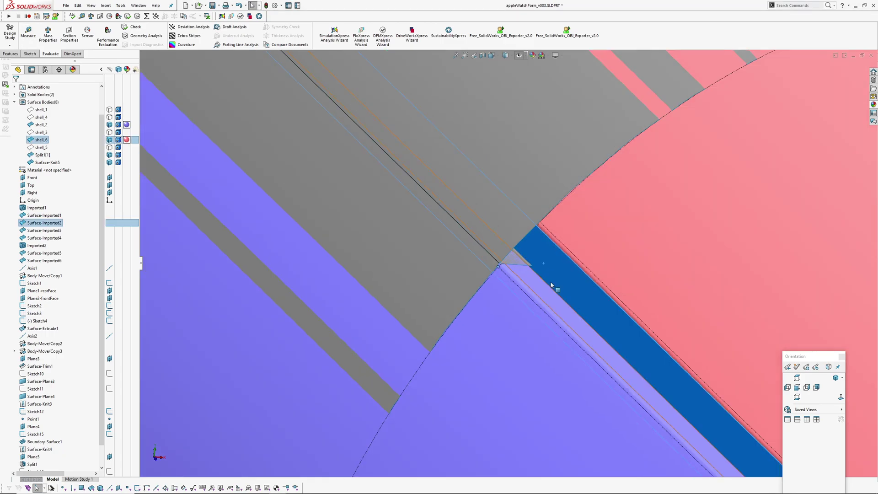
middle_drag(551, 275, 529, 290)
scroll(503, 289, up, 4)
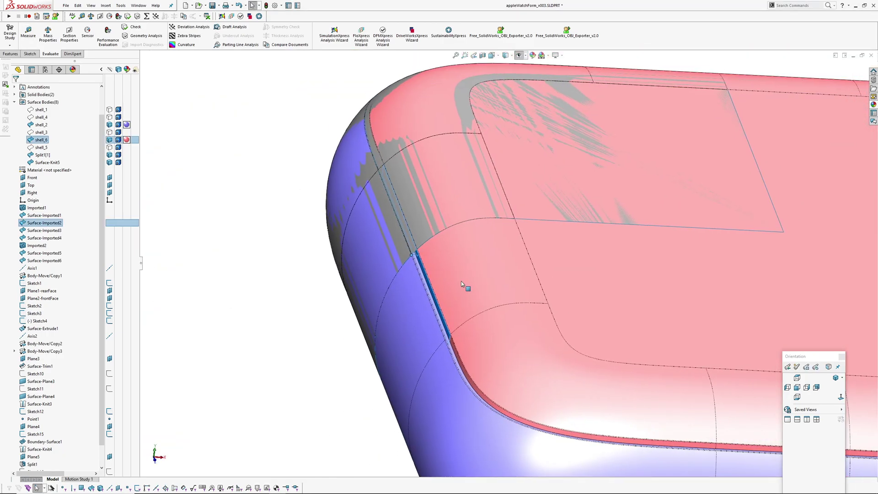
- Hide shell_6, shell_2 and the knitted lower body so only the upper split body is shown
key(Tab)
key(Tab)
middle_drag(352, 263, 297, 274)
key(Tab)
- Sketch on Plane5 an offset of the upper body's outer tangent edge chain, 0.20 mm inward, and exit the sketch
scroll(37, 388, down, 1)
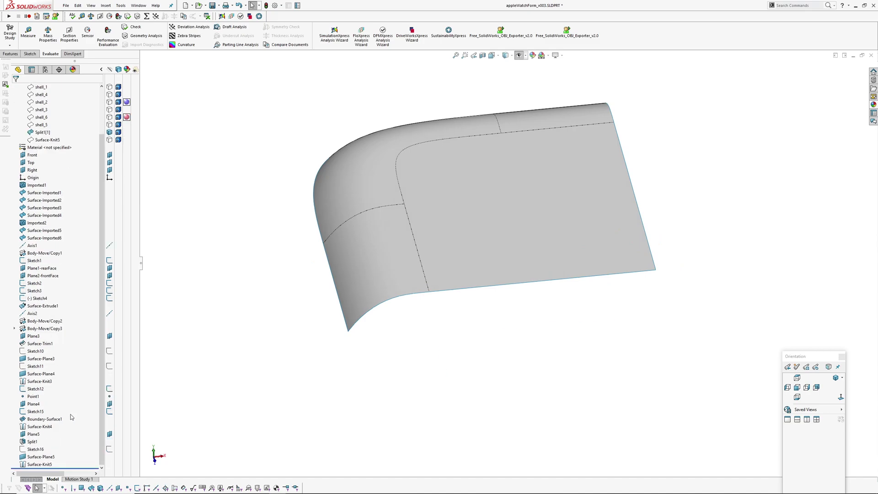
click(33, 435)
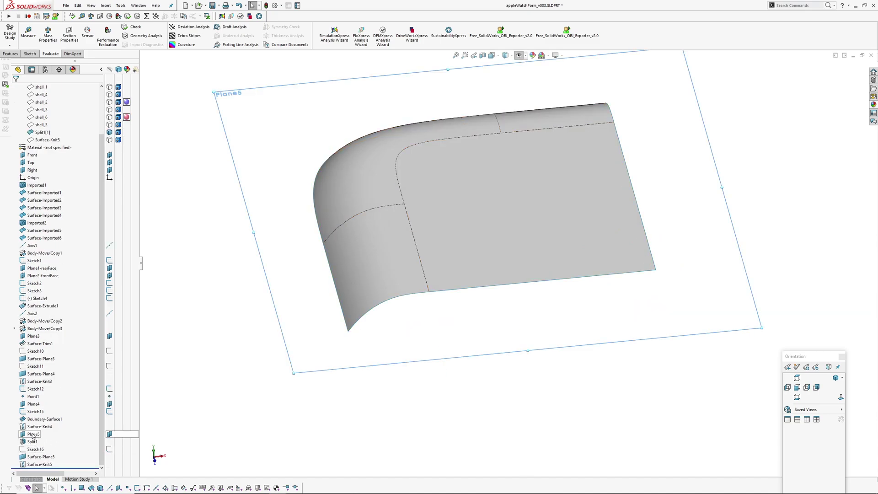
click(39, 423)
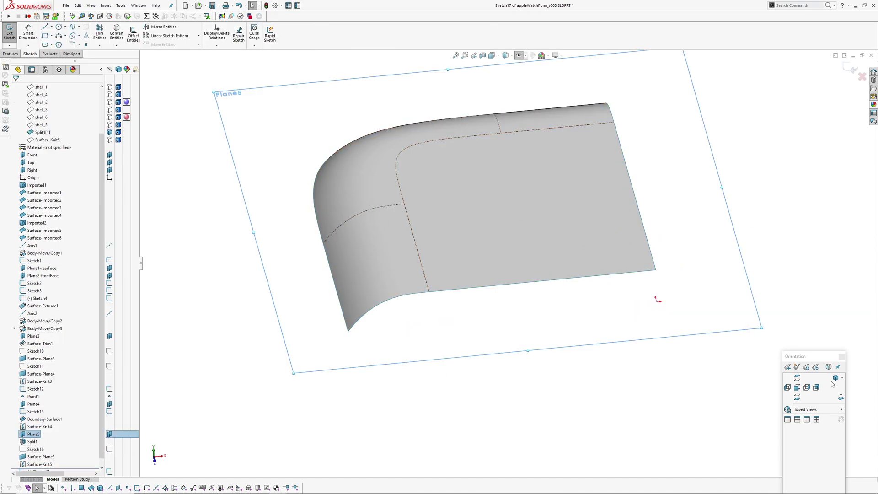
click(840, 398)
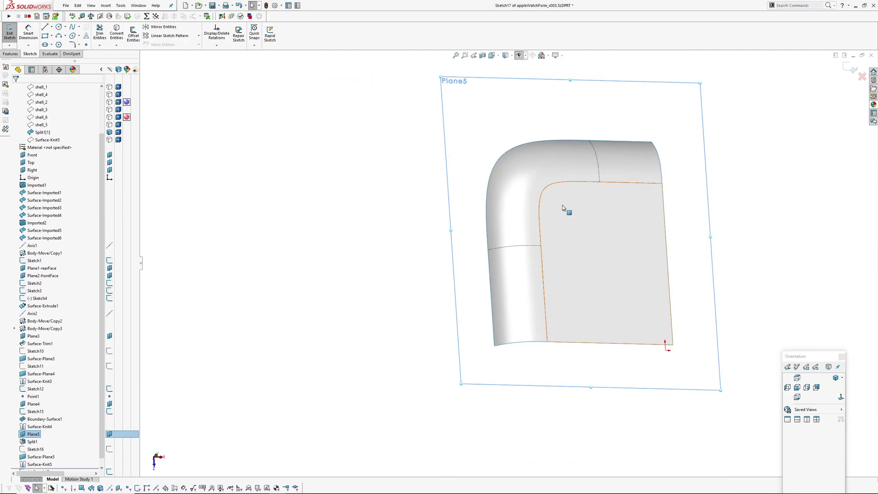
click(133, 34)
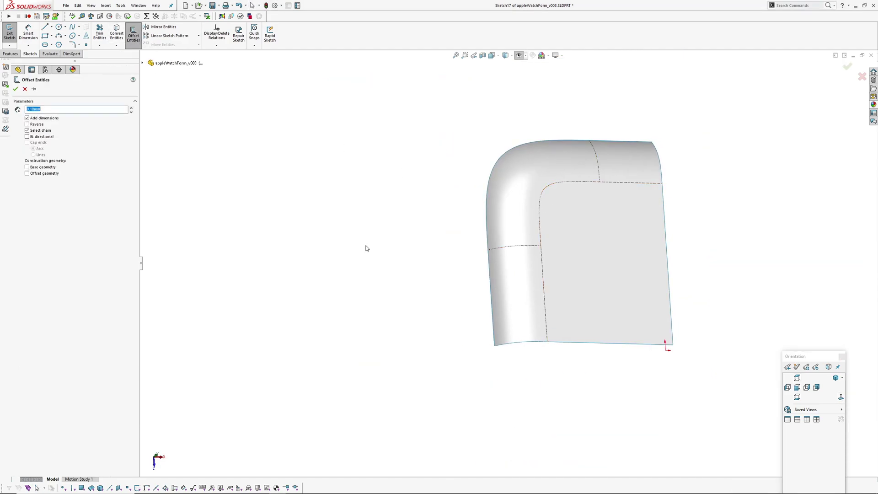
right_click(489, 268)
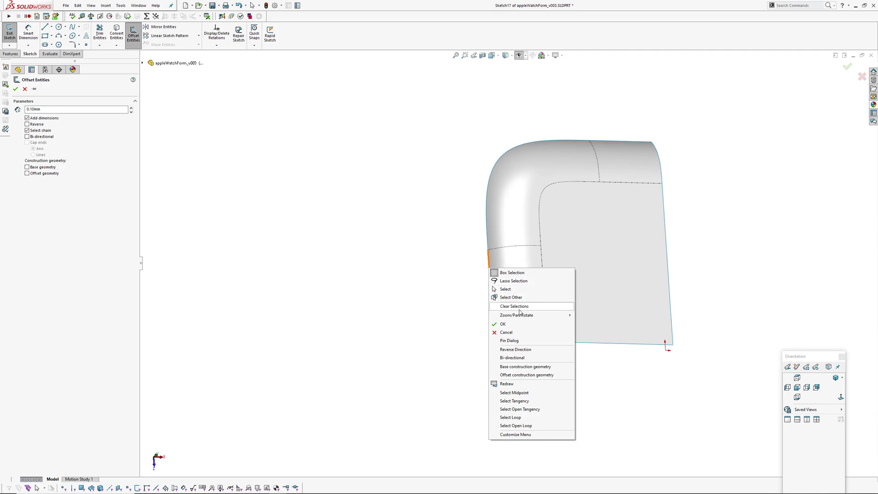
click(529, 401)
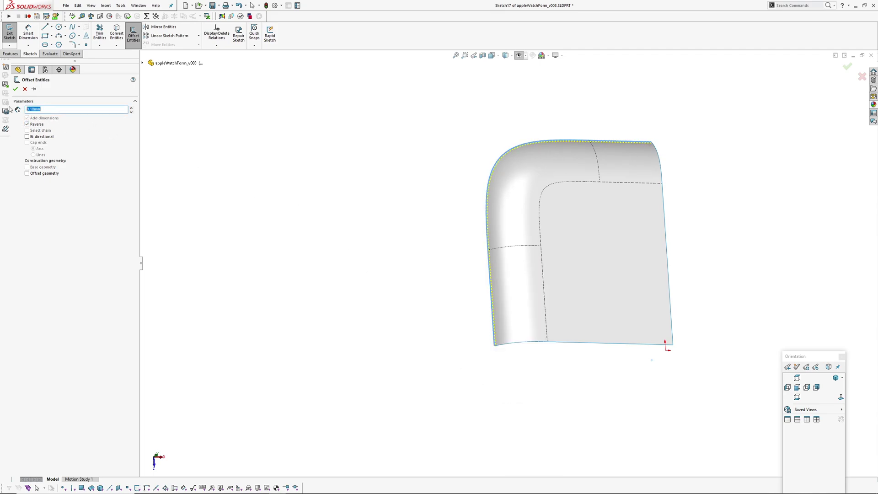
text(.2)
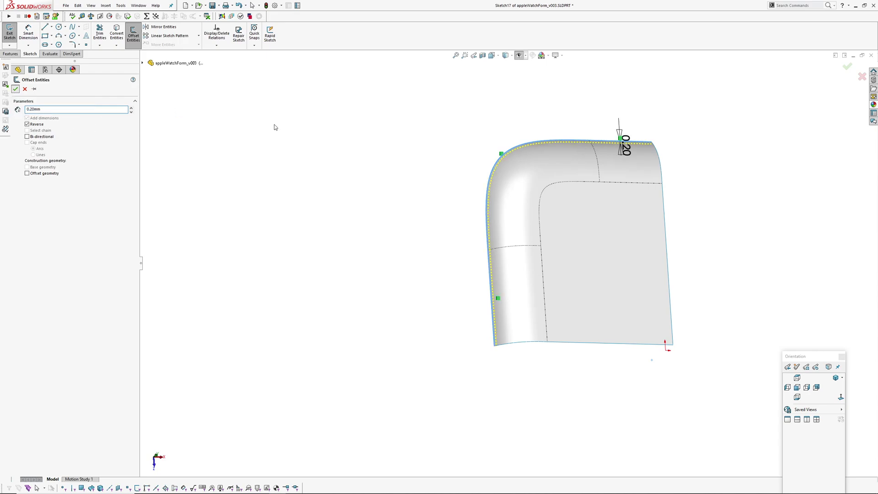
key(Return)
click(840, 397)
ctrl+middle_drag(674, 251, 642, 198)
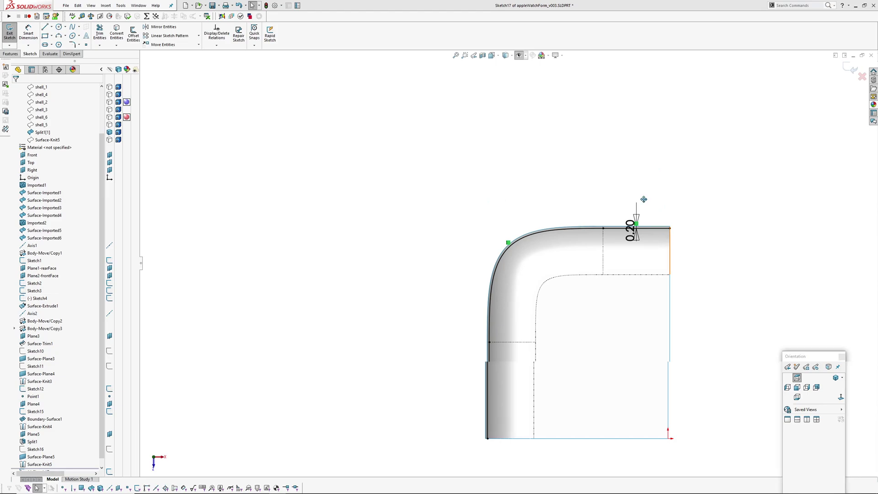
key(l)
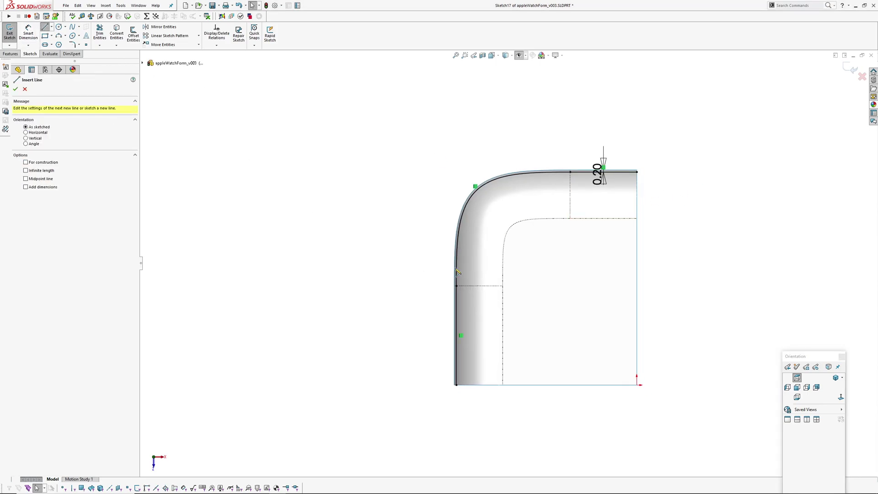
key(Escape)
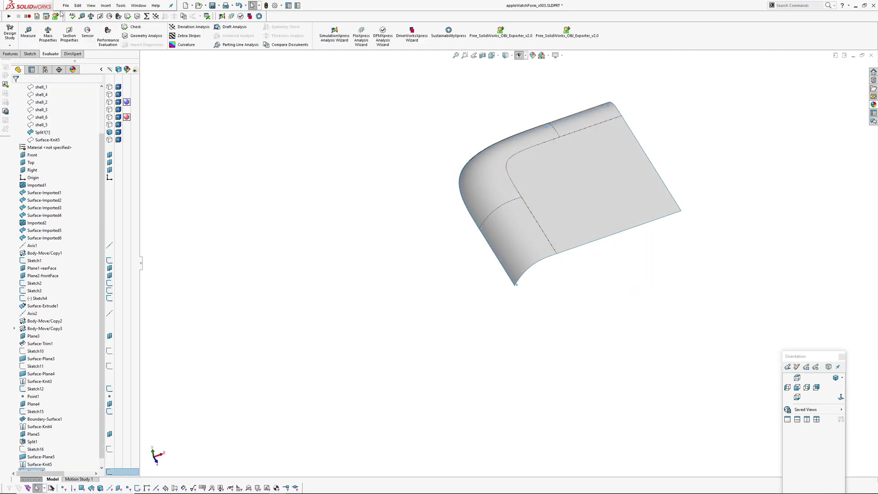
- Extrude the offset sketch as a surface with a blind depth of 1 mm through the upper body
click(104, 6)
mouse_move(137, 67)
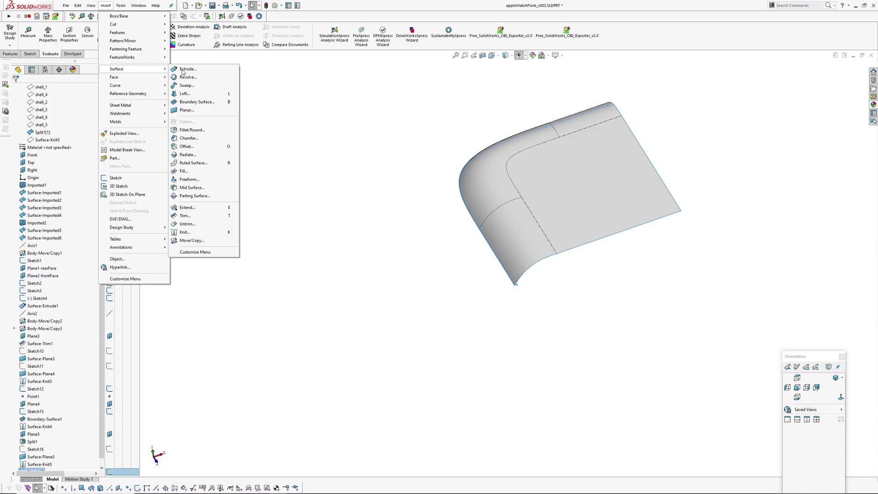
click(197, 69)
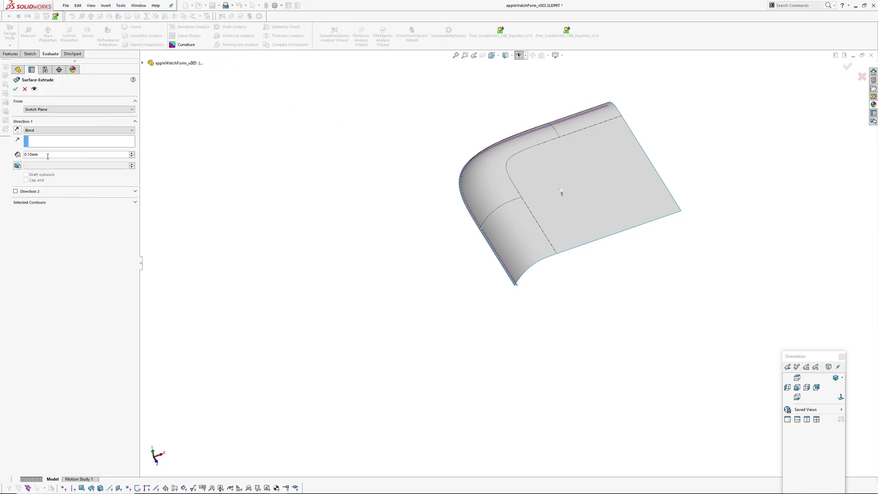
drag(48, 156, 2, 159)
text(1)
key(Return)
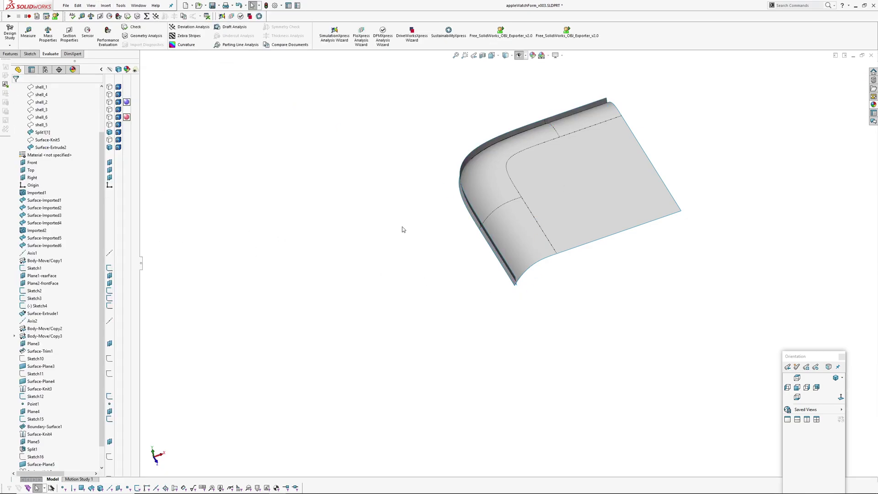
- Trim the upper body with the extruded surface as a standard trim, keeping the large inner portion
middle_drag(402, 229, 496, 307)
scroll(496, 308, down, 6)
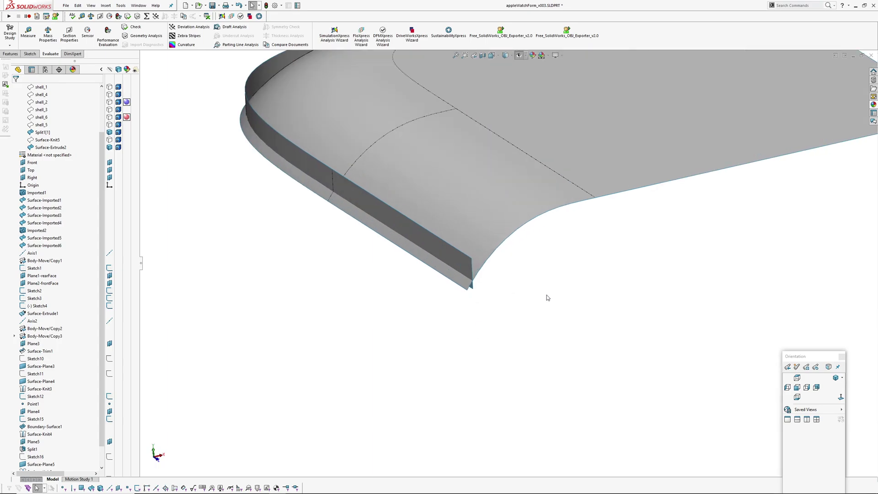
key(t)
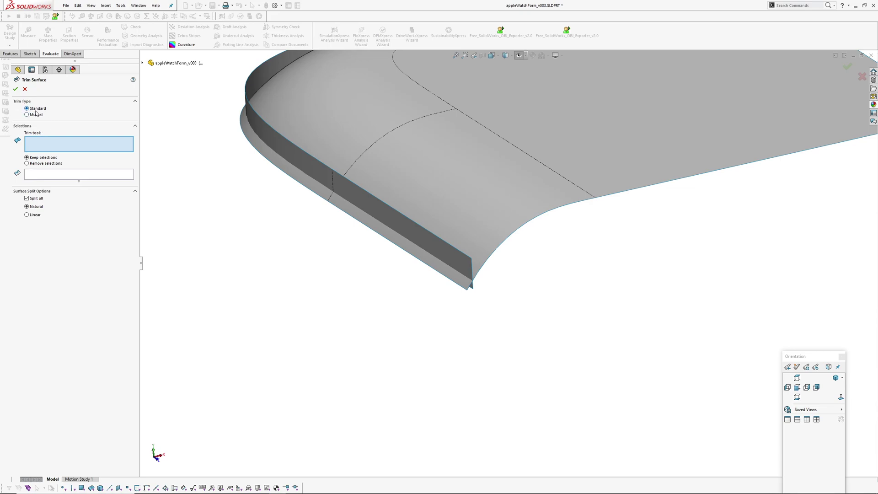
click(427, 257)
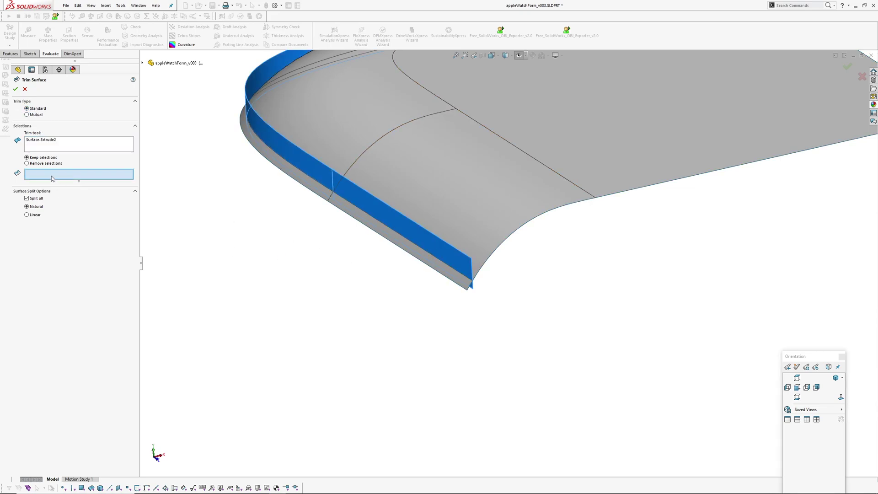
click(479, 178)
key(Return)
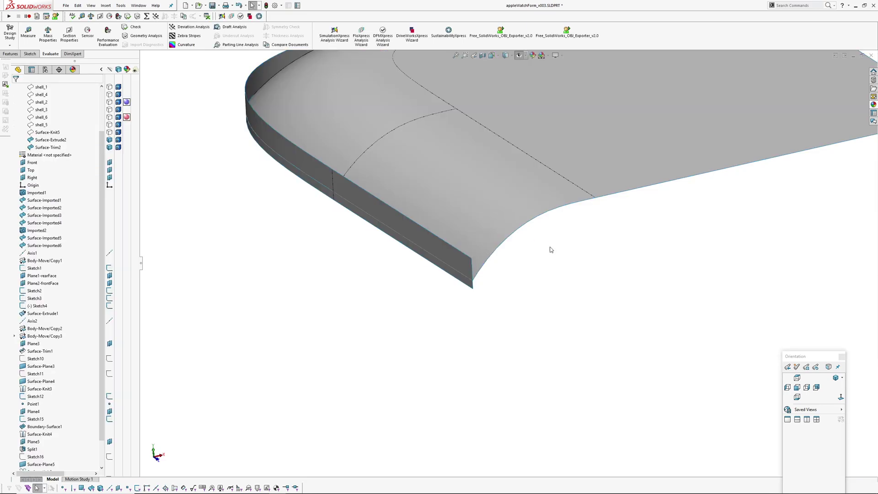
- Trim the extruded surface with the trimmed upper body as the tool, keeping the narrow strip below their intersection
key(Return)
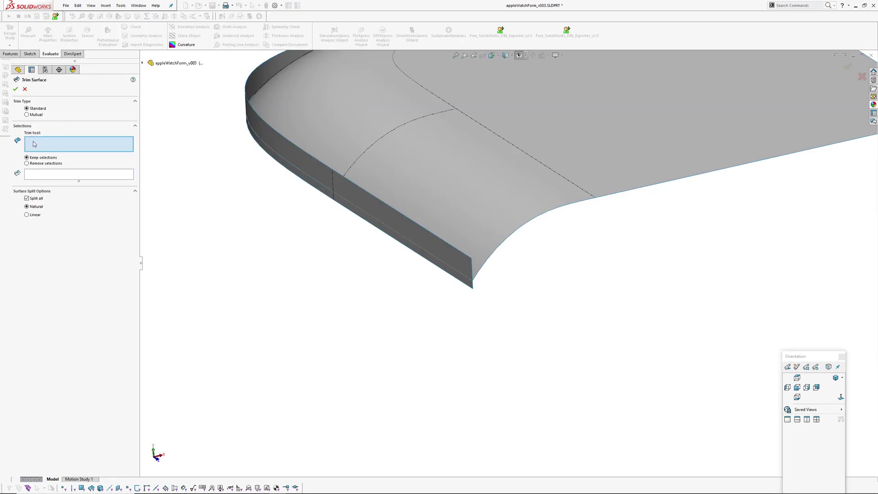
scroll(492, 281, down, 3)
click(452, 166)
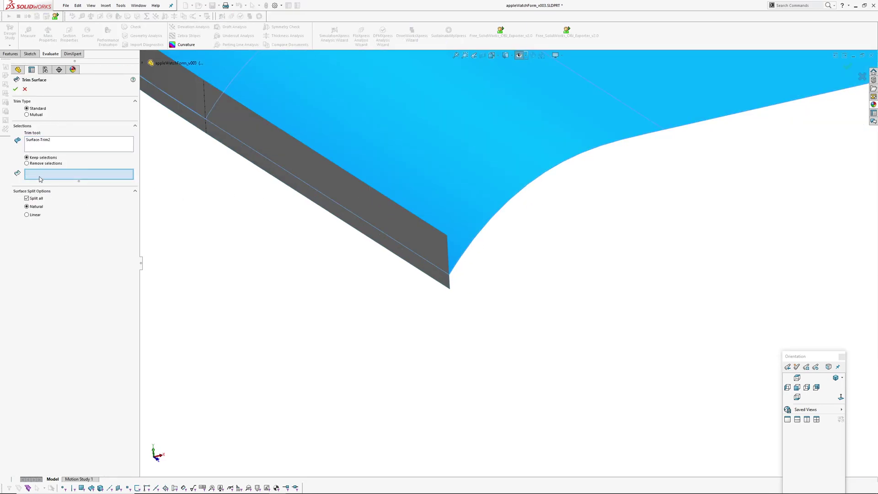
click(436, 274)
key(Return)
scroll(511, 247, up, 5)
ctrl+middle_drag(523, 239, 475, 259)
scroll(70, 371, down, 3)
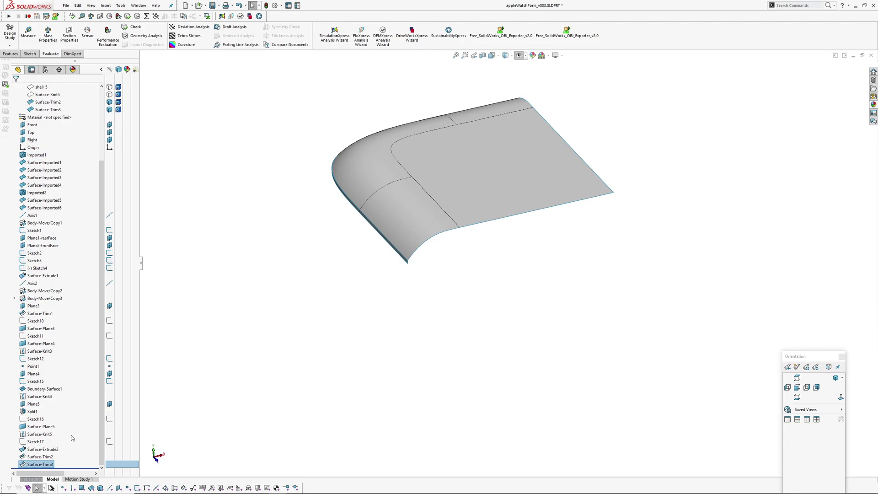
- Start a sketch on Plane5 and convert the entities of the offset sketch Sketch17 into it
click(42, 426)
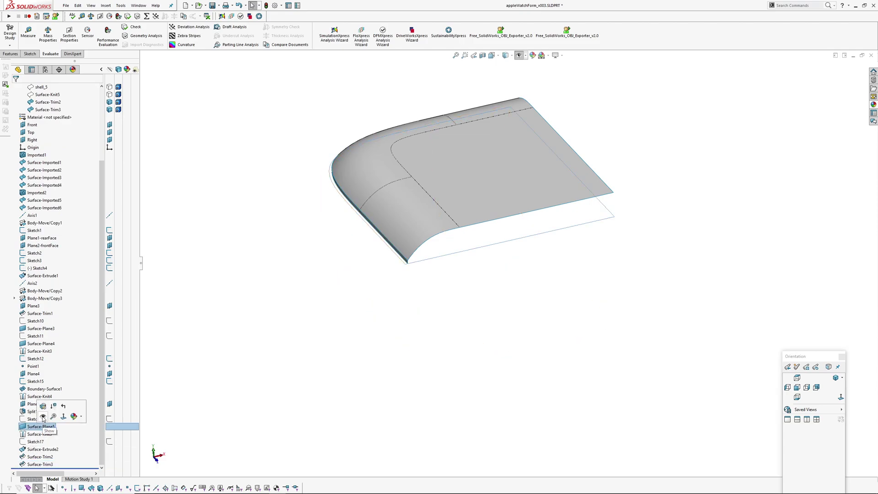
click(403, 352)
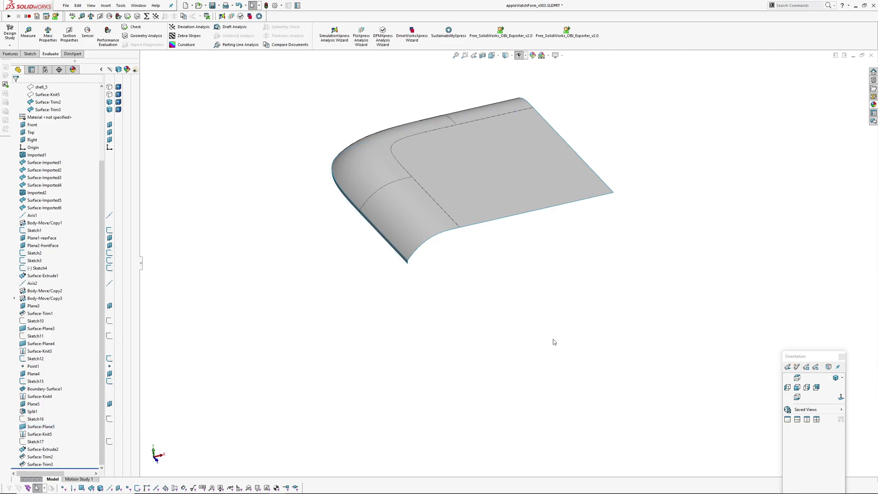
click(34, 403)
click(38, 395)
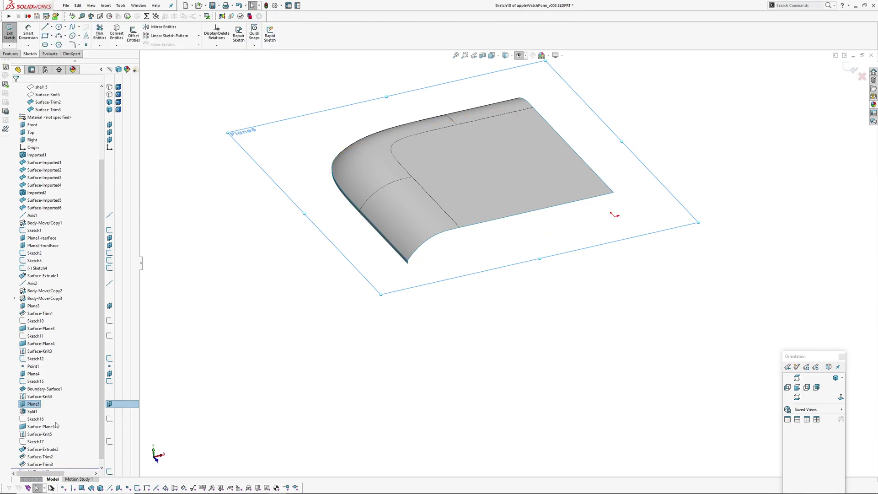
click(33, 442)
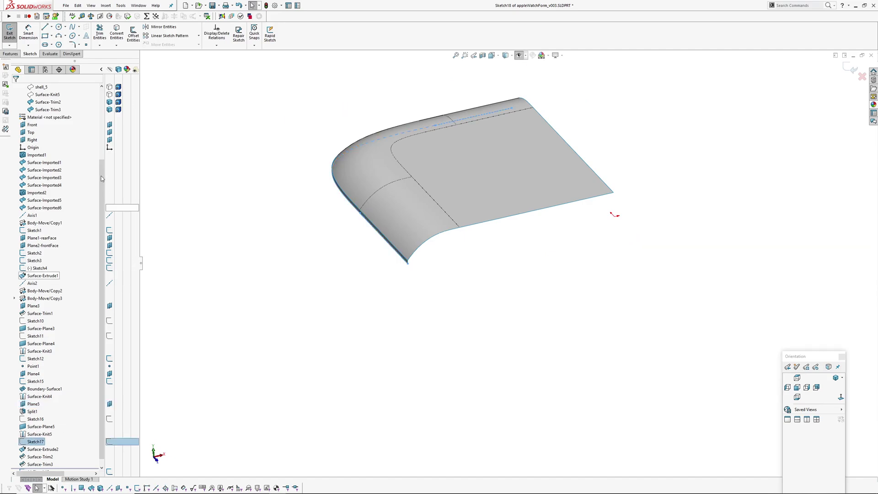
click(117, 37)
click(842, 397)
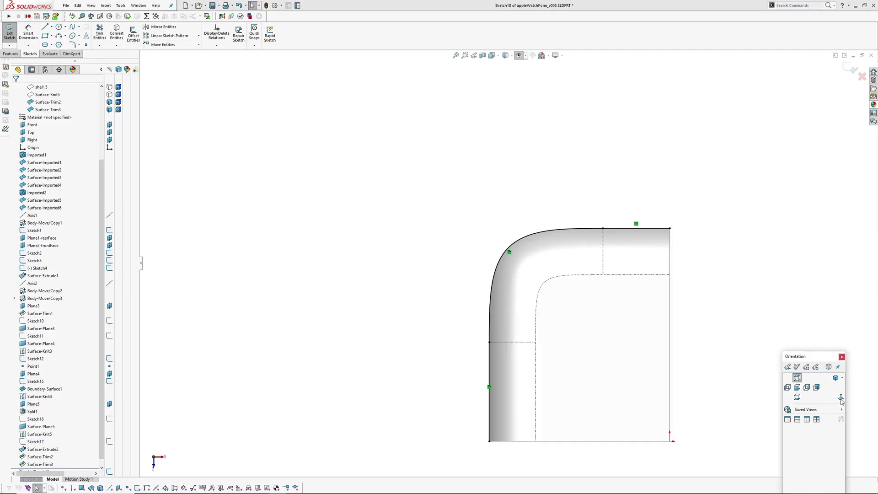
- Close the converted curve chain with a horizontal line to the origin and a vertical line to its other end, and exit the sketch
click(44, 27)
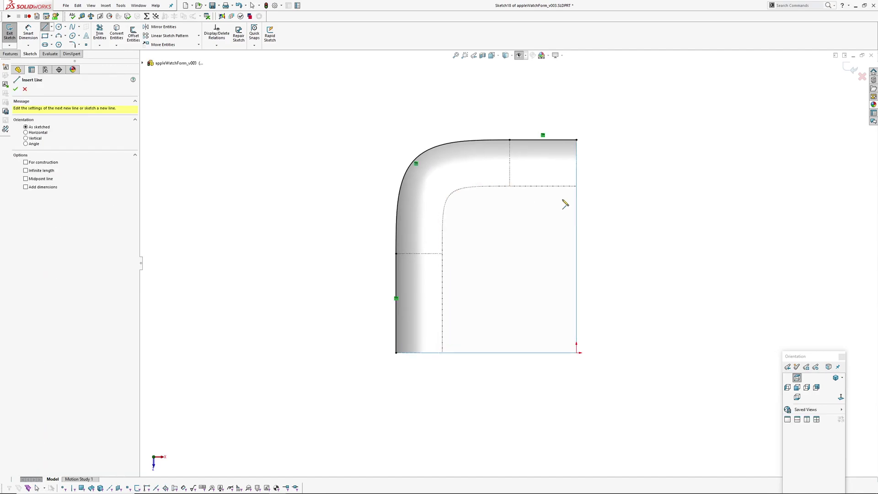
click(577, 141)
key(Escape)
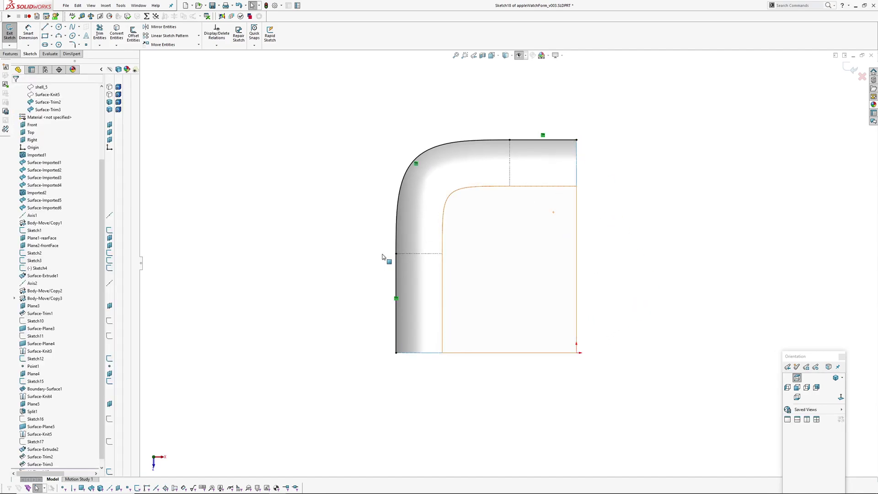
click(44, 27)
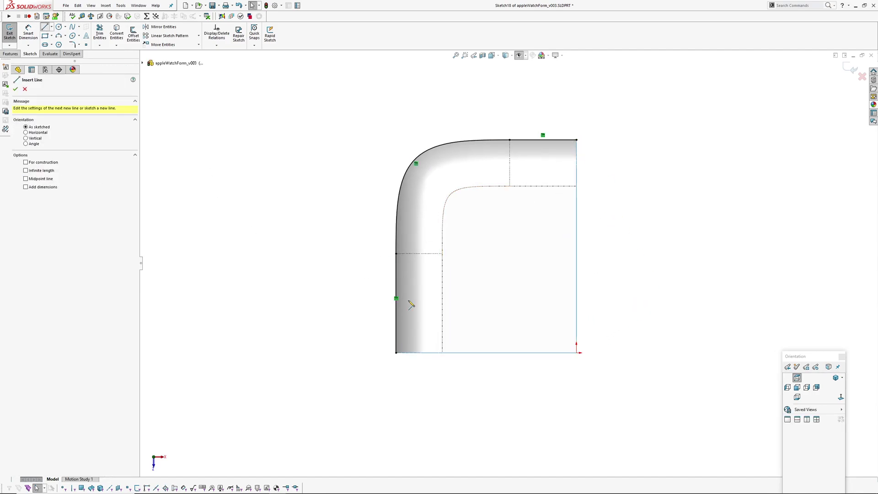
click(396, 353)
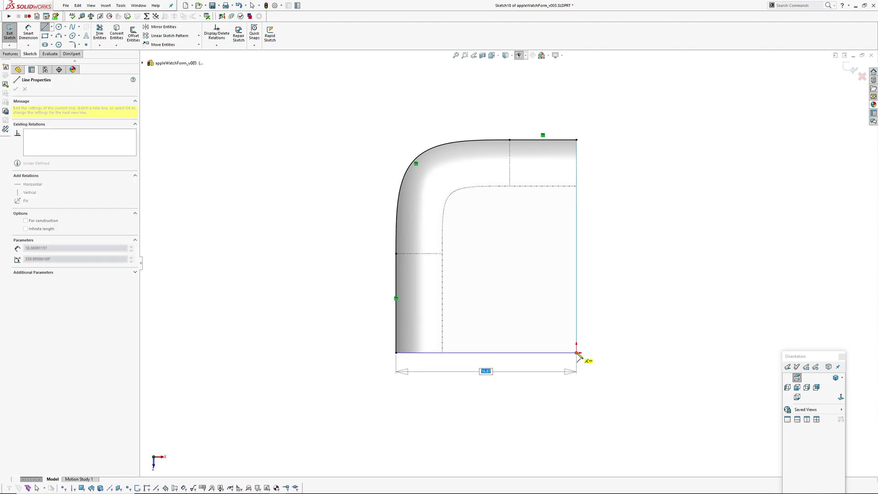
click(577, 353)
click(576, 139)
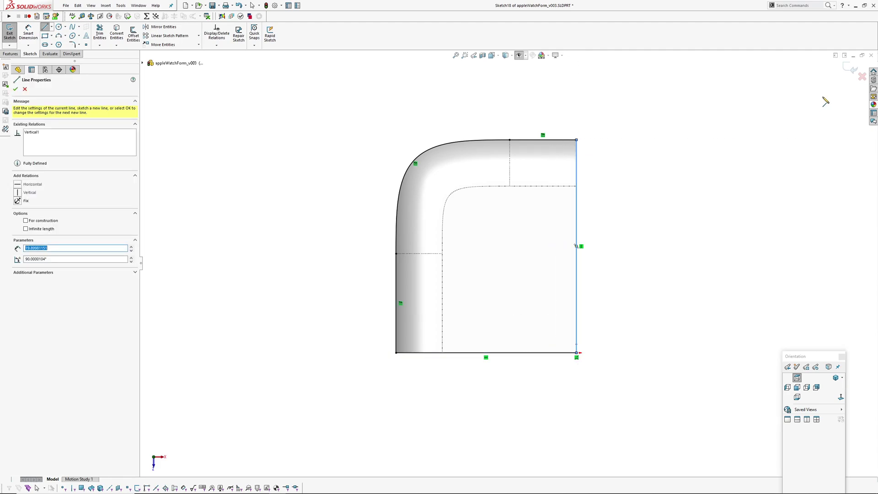
click(850, 69)
- Create a planar surface from the closed sketch to cap the underside of the upper body
mouse_move(527, 284)
middle_down()
mouse_move(526, 162)
mouse_move(517, 169)
middle_up()
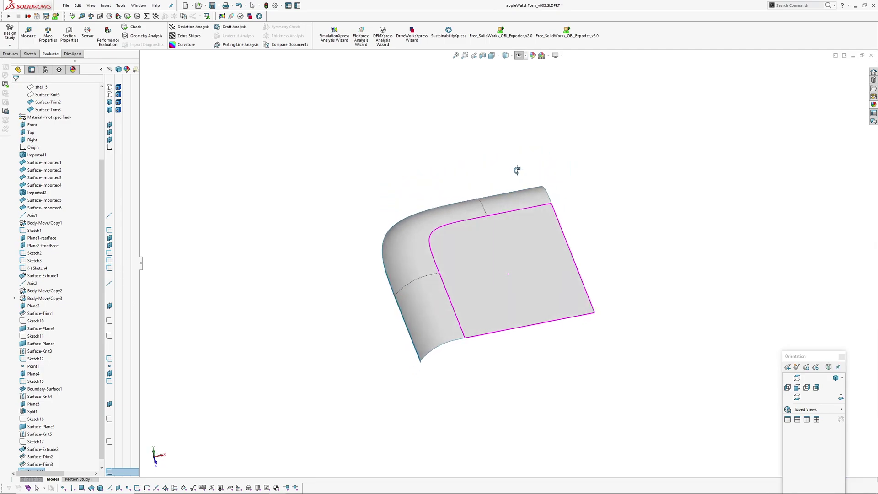
click(107, 6)
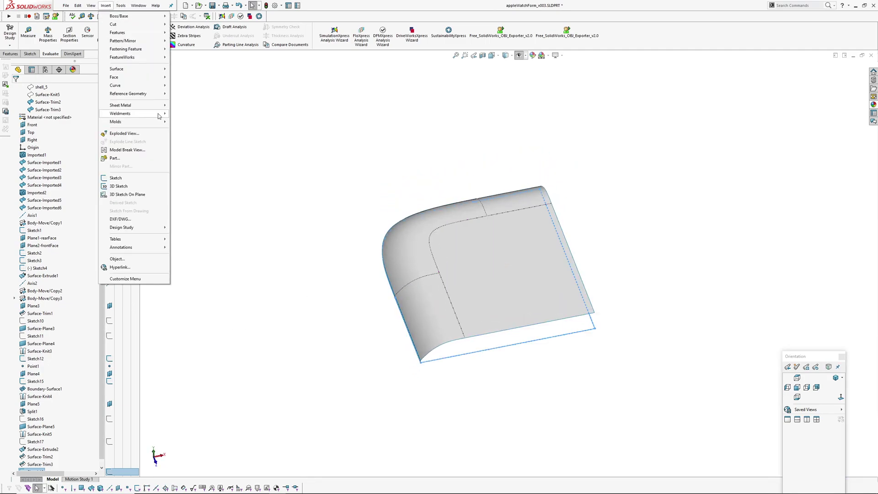
mouse_move(124, 70)
click(190, 110)
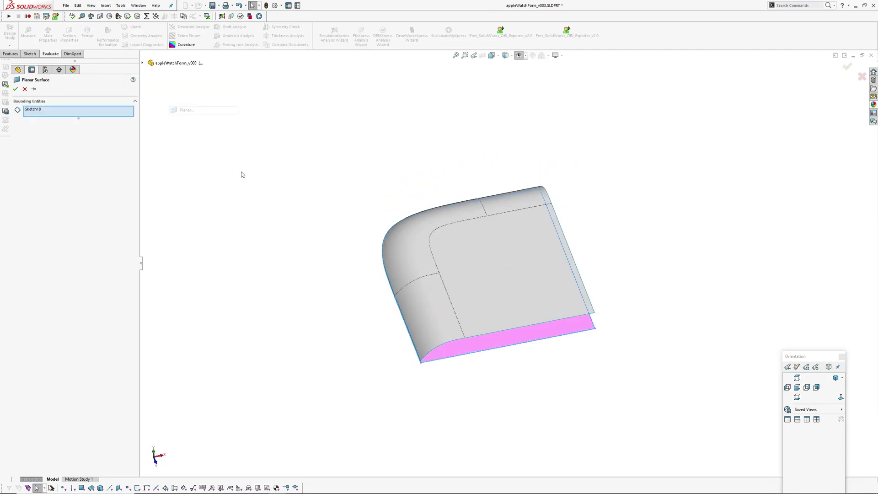
key(Return)
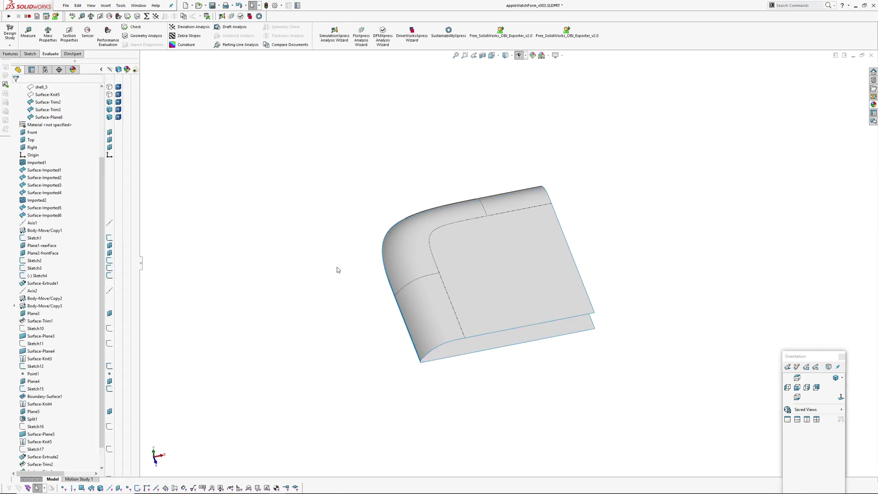
- Knit the planar cap, the trimmed upper body and the narrow gap strip into one surface body without creating a solid
key(k)
scroll(366, 339, down, 3)
middle_drag(459, 309, 445, 296)
click(529, 329)
click(509, 308)
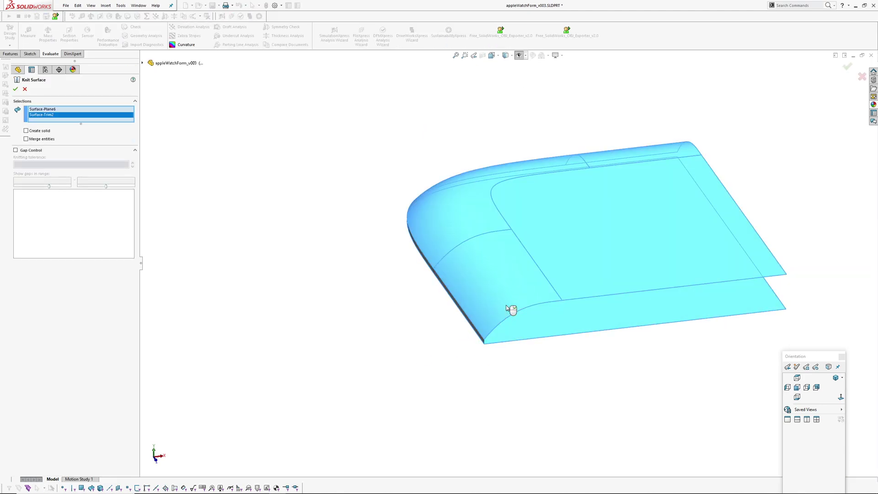
middle_drag(415, 225, 439, 185)
scroll(533, 255, down, 5)
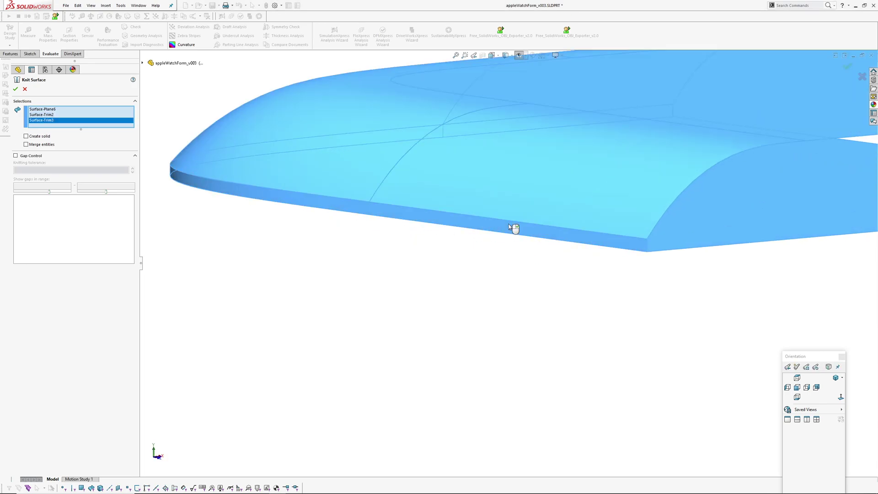
key(Return)
scroll(451, 212, up, 5)
scroll(73, 150, up, 3)
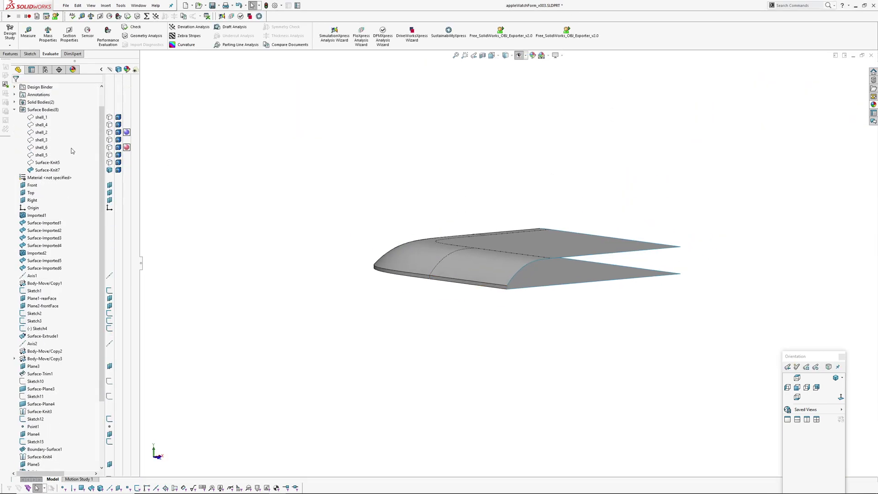
- Show the hidden lower body Surface-Knit5 together with the upper body and view the gap between them
click(109, 162)
click(295, 171)
middle_drag(295, 171, 465, 393)
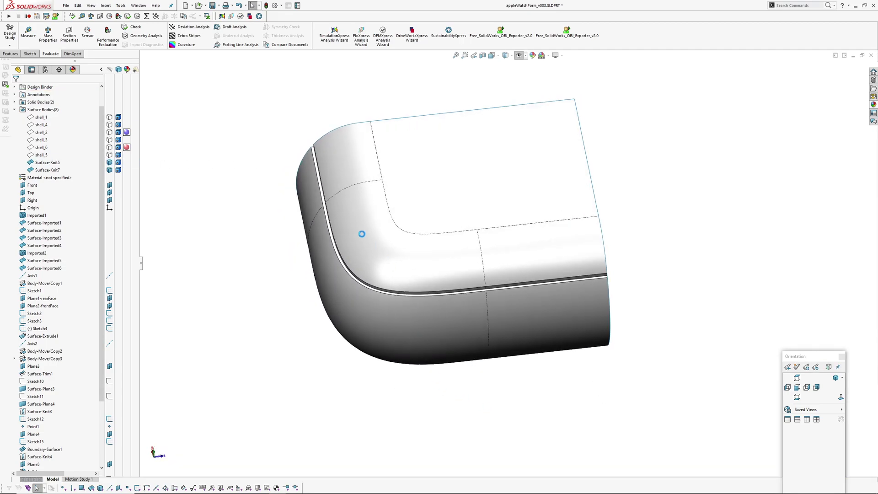
scroll(363, 234, down, 4)
middle_drag(365, 235, 351, 389)
scroll(475, 265, up, 4)
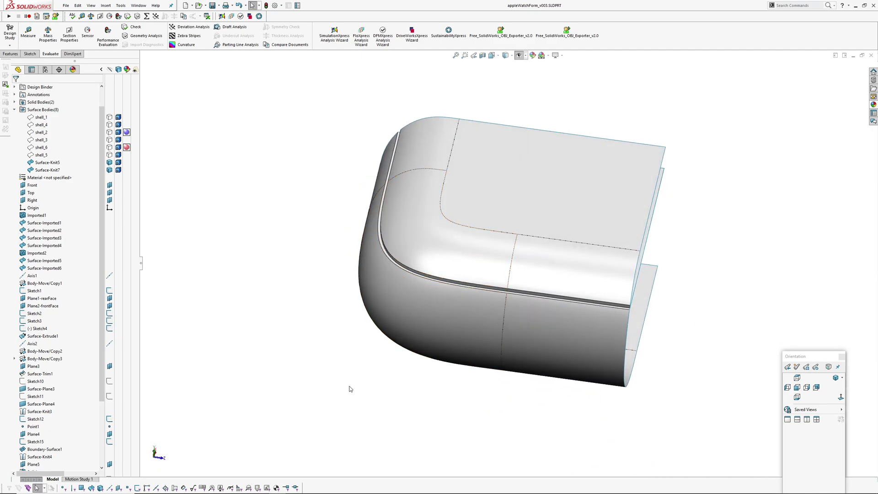
- Inspect the zebra stripe flow across the upper and lower bodies around the corner, and turn the stripes off
right_drag(387, 341, 424, 304)
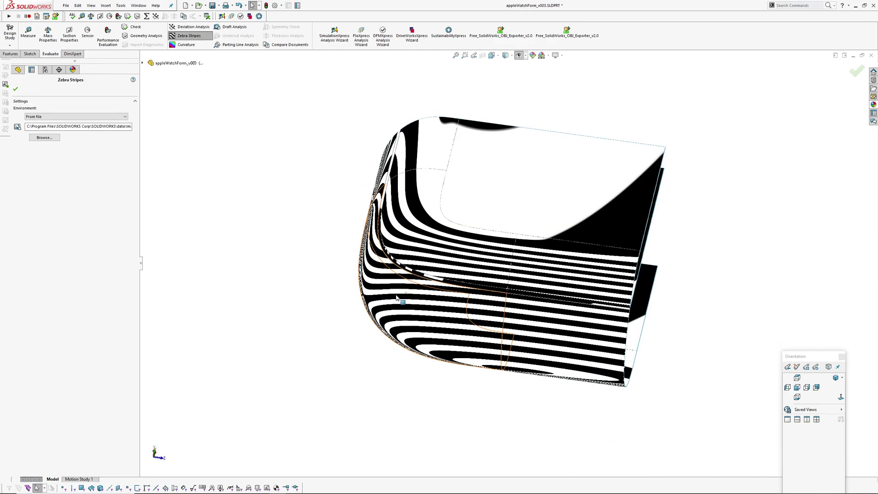
mouse_move(405, 300)
middle_down()
mouse_move(457, 290)
mouse_move(493, 250)
mouse_move(429, 239)
mouse_move(452, 158)
mouse_move(462, 192)
middle_up()
scroll(429, 239, down, 3)
right_click(429, 240)
right_drag(481, 241, 515, 206)
key(ctrl+3)
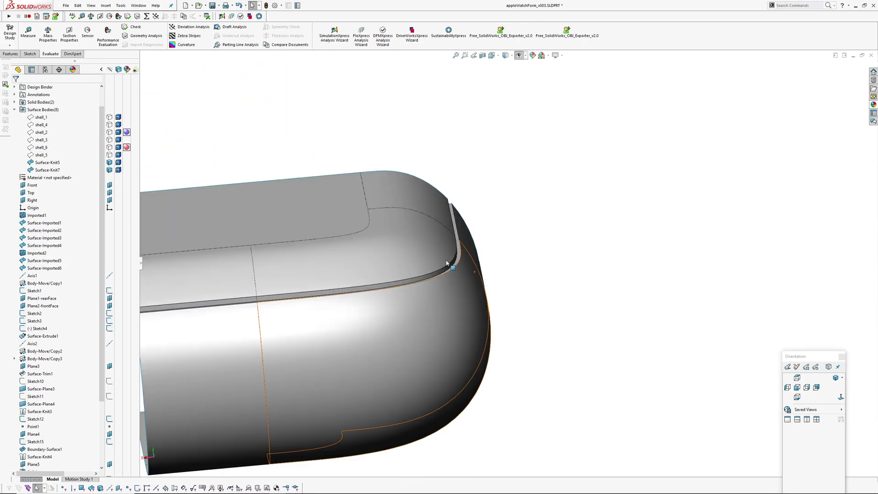
- Examine the recessed gap and the open edges of both bodies from outside and inside the shell
middle_drag(441, 253, 513, 280)
click(379, 266)
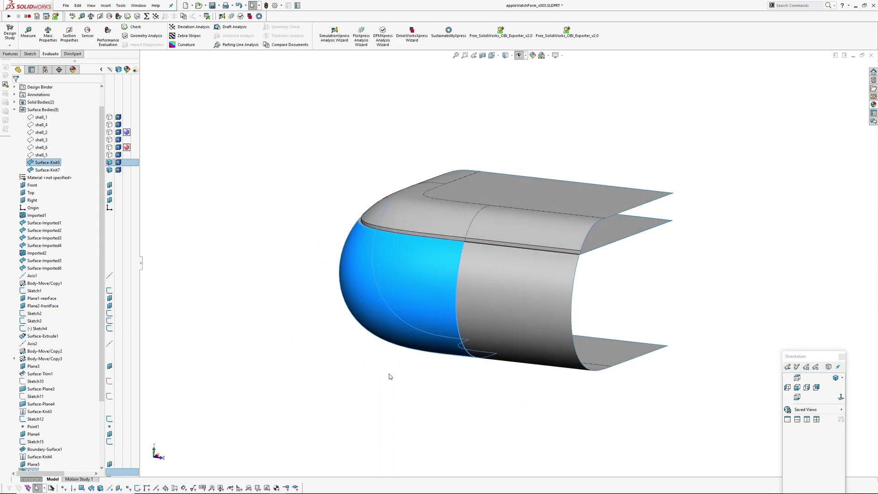
click(390, 374)
middle_drag(458, 279, 397, 247)
scroll(412, 279, down, 3)
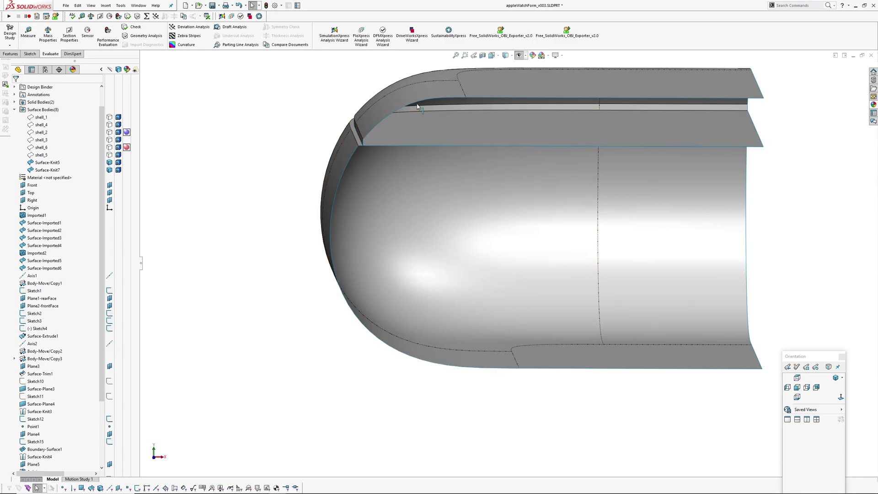
middle_drag(443, 121, 434, 117)
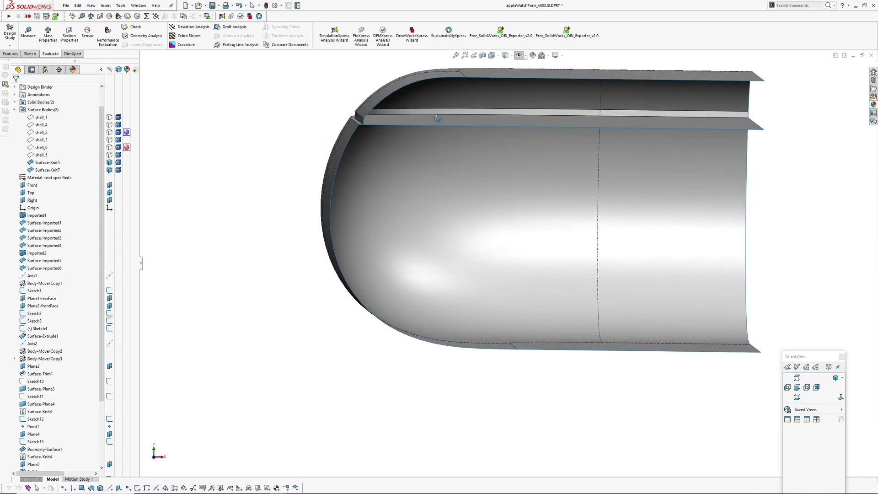
ctrl+middle_drag(360, 126, 351, 150)
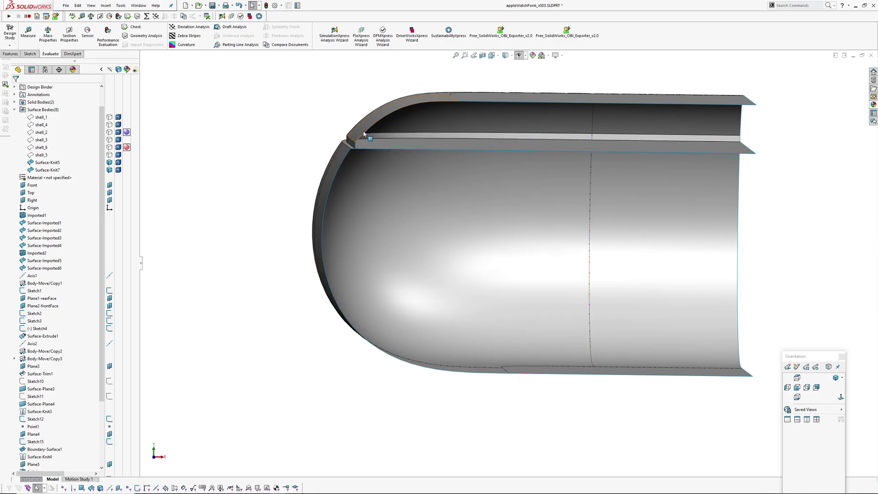
scroll(367, 192, up, 3)
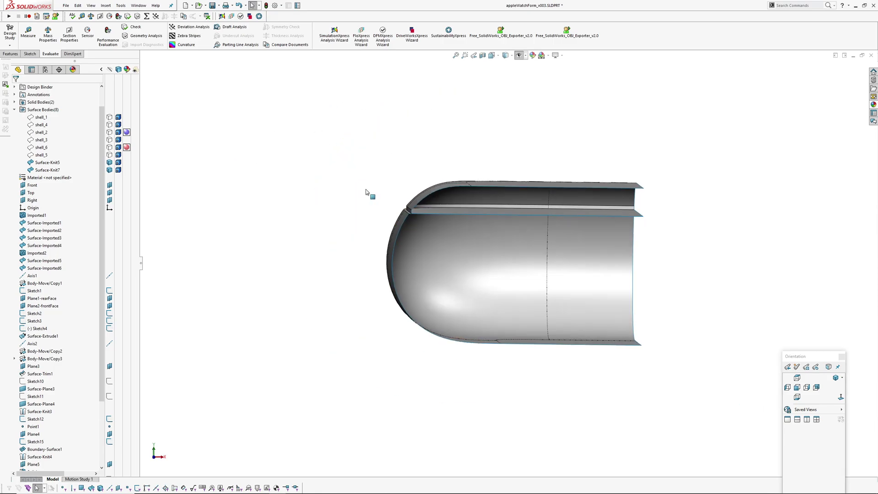
middle_drag(367, 192, 421, 233)
scroll(432, 234, down, 3)
middle_drag(408, 269, 395, 230)
middle_drag(449, 245, 418, 232)
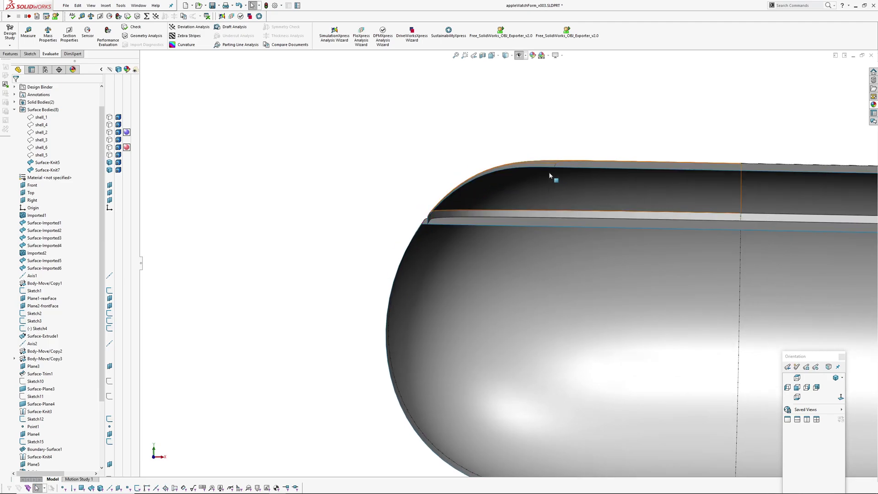
scroll(555, 178, down, 3)
middle_drag(363, 192, 446, 272)
scroll(443, 271, down, 3)
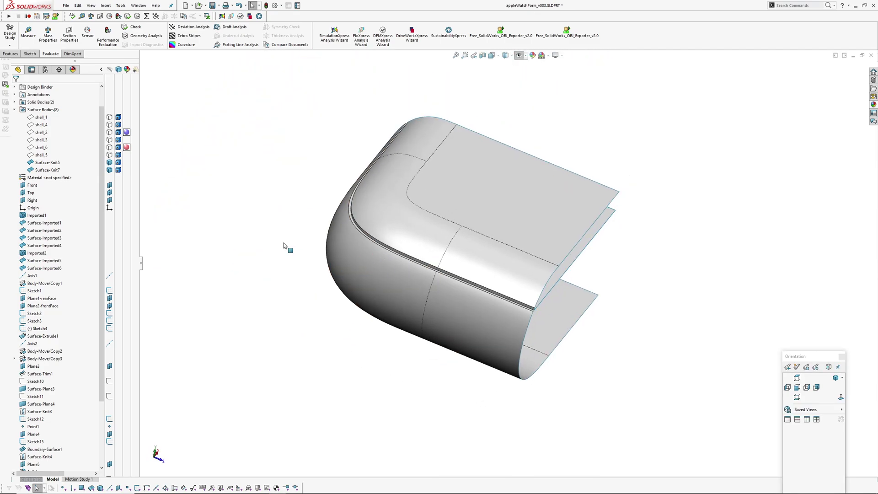
- Check surface continuity across the gap with a second zebra stripe display, and return to the plain shaded view
click(184, 36)
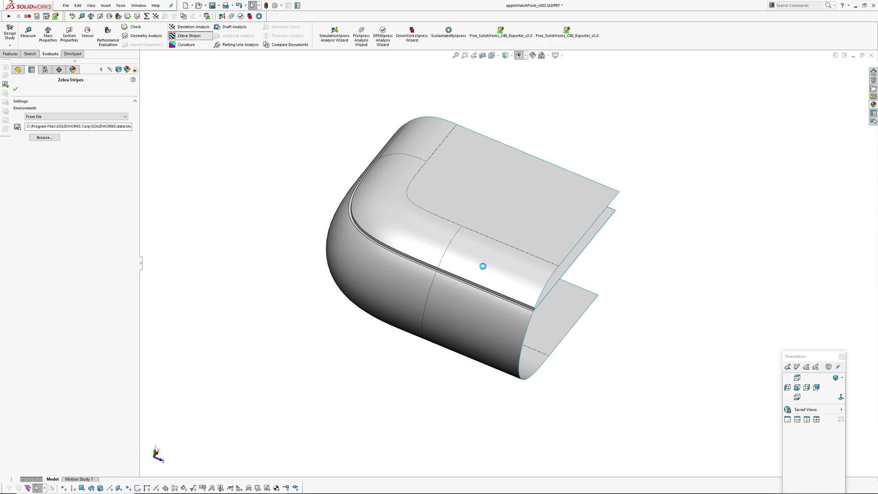
mouse_move(482, 267)
middle_down()
mouse_move(565, 202)
mouse_move(548, 225)
mouse_move(557, 211)
middle_up()
key(Escape)
middle_drag(392, 239, 280, 229)
ctrl+middle_drag(514, 273, 470, 255)
scroll(91, 349, down, 4)
ctrl+middle_drag(268, 343, 206, 263)
- Mirror the upper and lower surface bodies about the Right plane, without knitting the surfaces
click(106, 5)
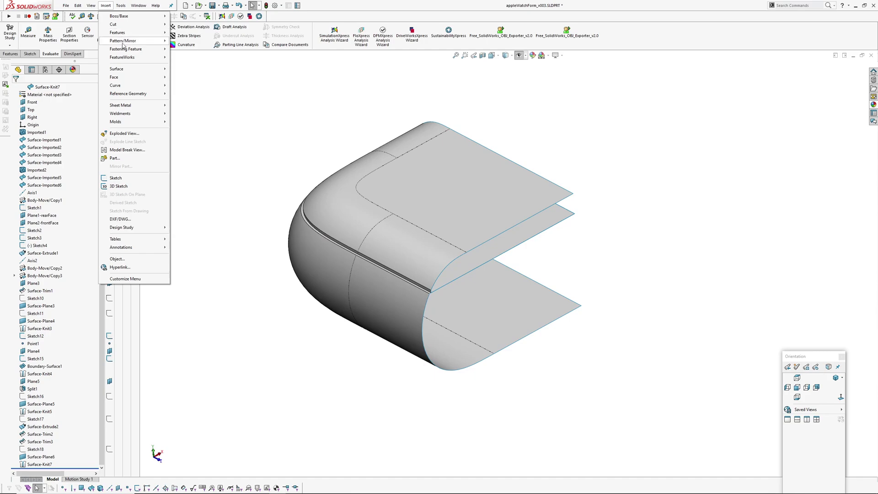
mouse_move(159, 44)
click(185, 57)
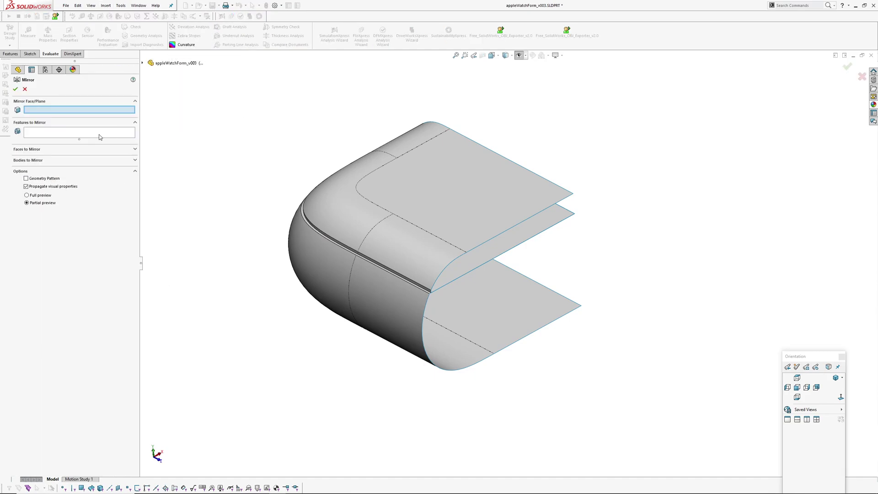
click(142, 63)
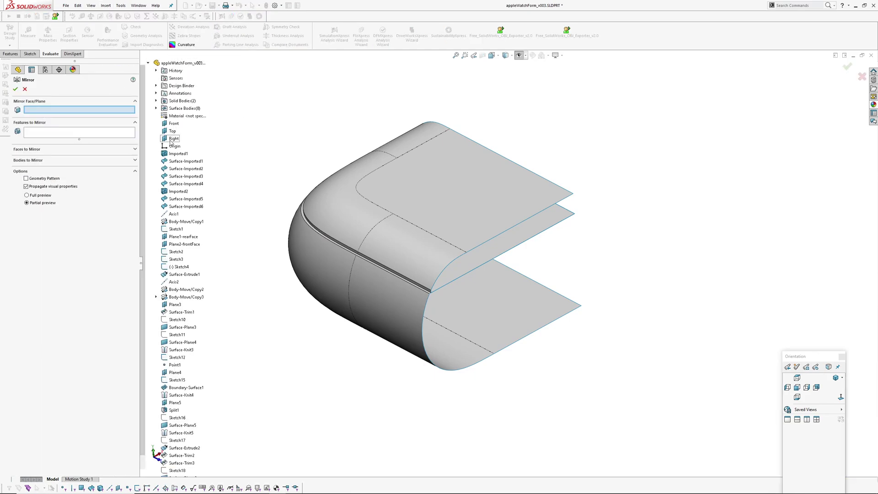
click(165, 139)
click(37, 161)
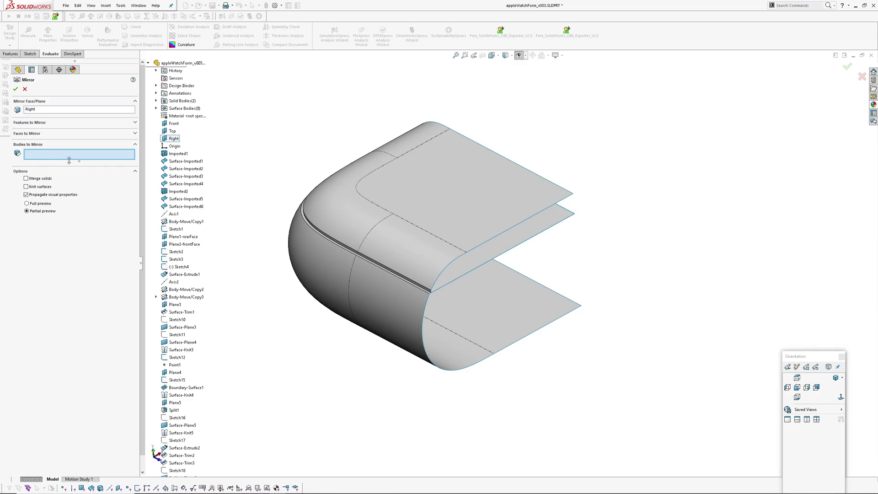
click(460, 221)
click(487, 302)
right_click(487, 302)
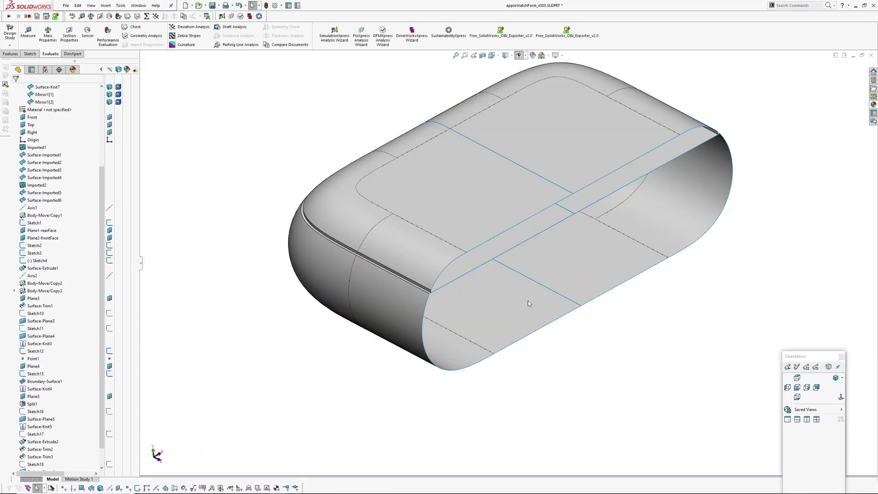
- Mirror all four upper and lower surface bodies about the Front plane to complete the watch form
scroll(528, 300, up, 1)
ctrl+middle_drag(528, 301, 470, 290)
key(Return)
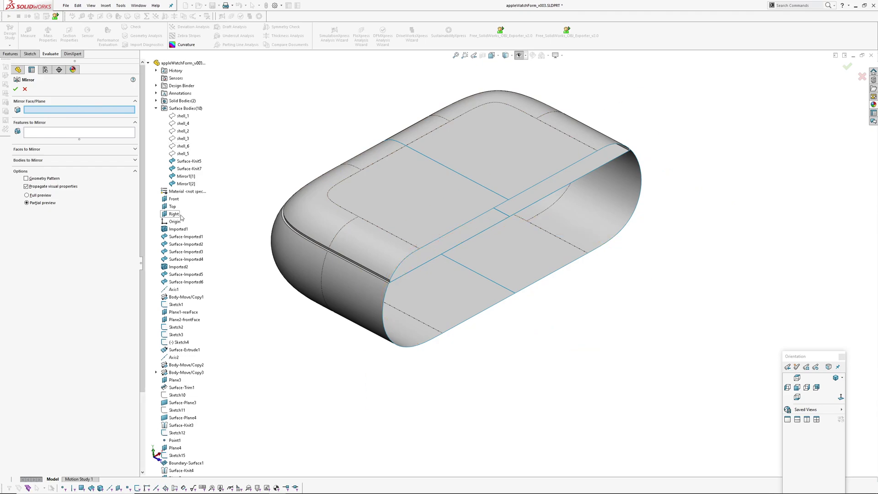
click(174, 198)
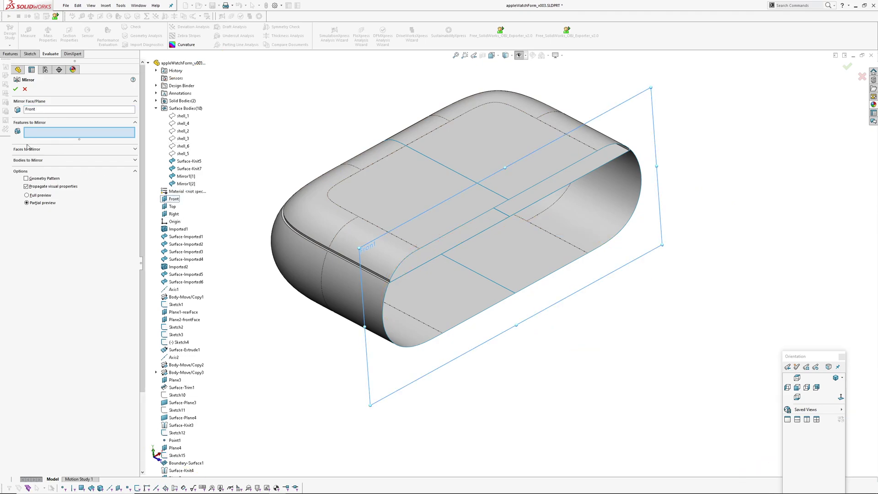
click(27, 159)
click(506, 144)
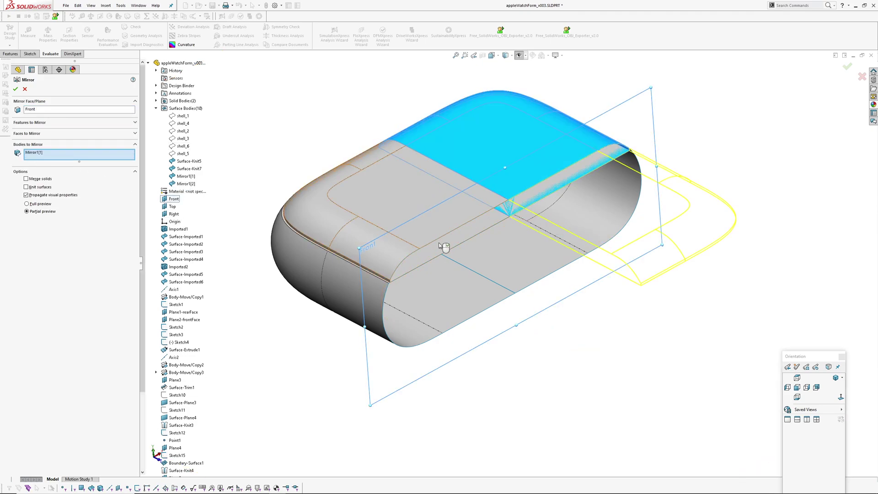
click(443, 247)
click(498, 270)
click(420, 328)
right_click(420, 327)
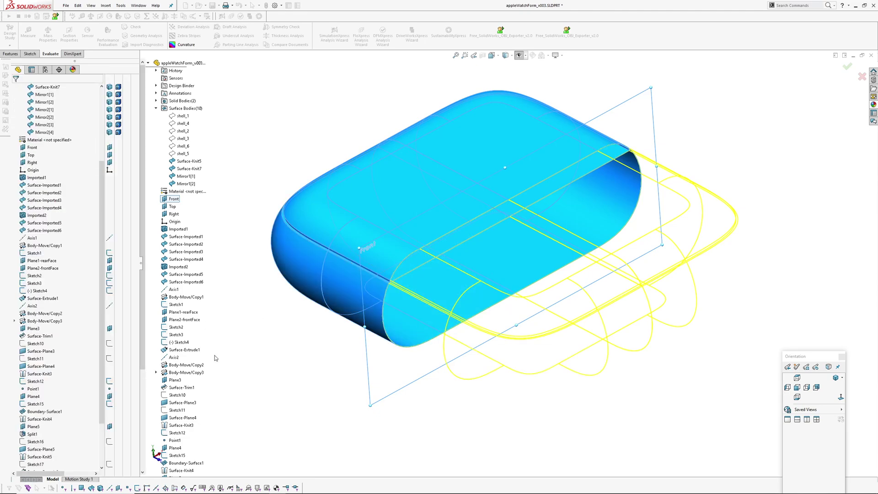
- Knit the four upper shell surfaces into one surface body with Merge entities enabled
key(k)
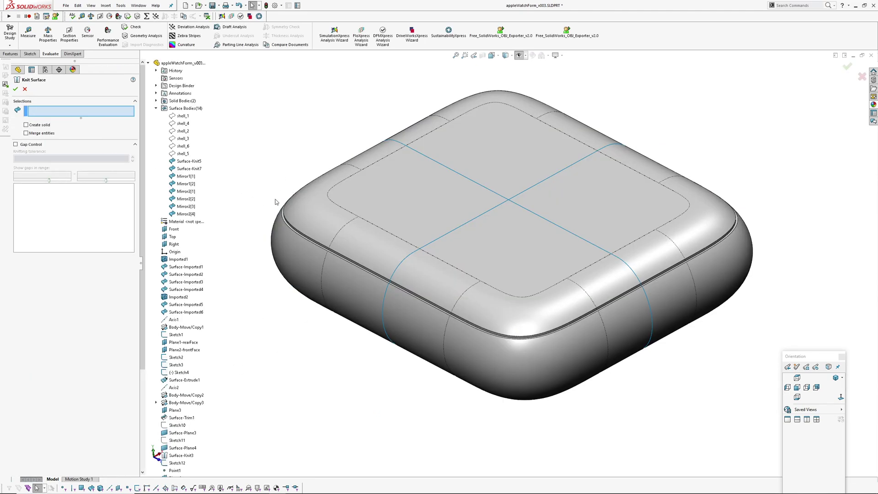
click(33, 134)
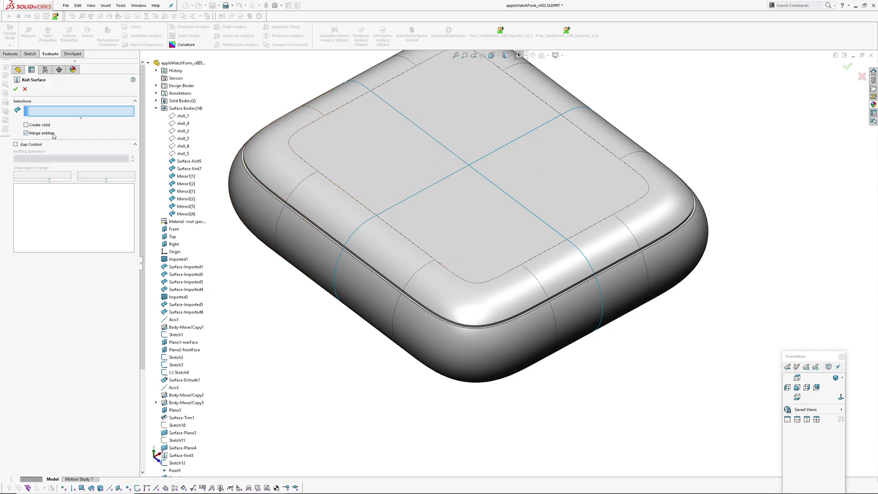
click(403, 176)
click(468, 111)
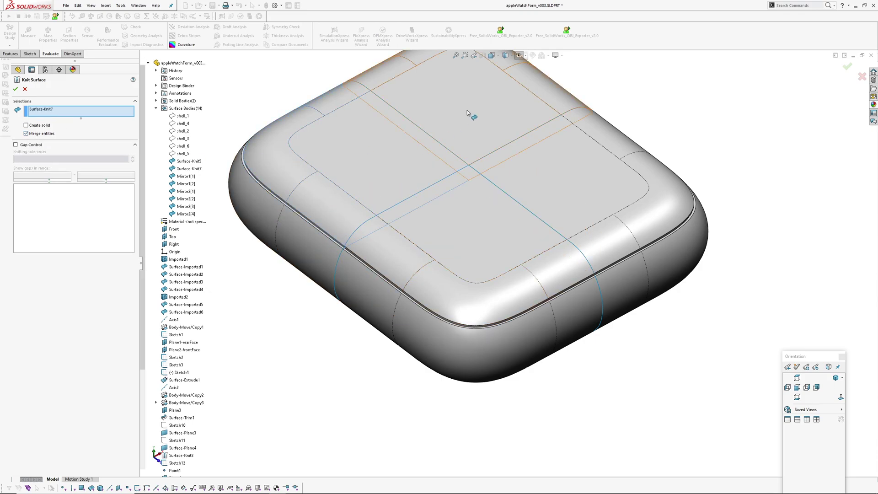
click(538, 218)
click(396, 238)
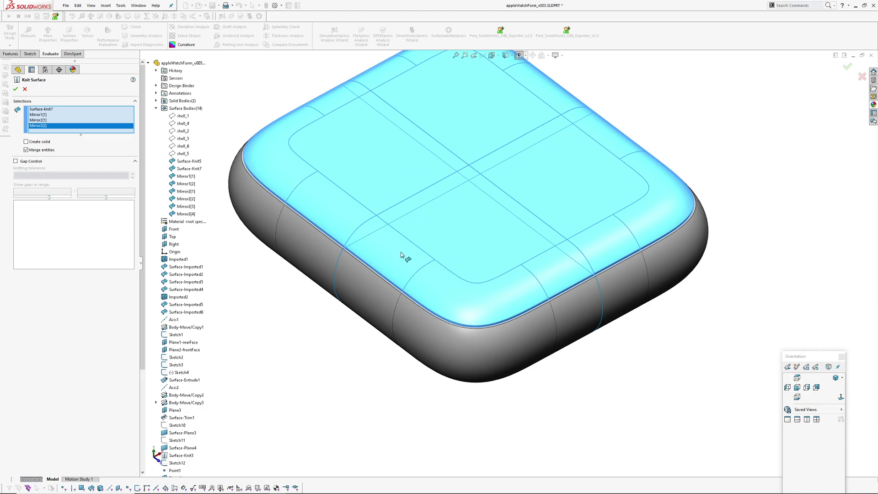
key(Return)
- Knit the four lower shell surfaces into one surface body with Merge entities enabled, leaving out the knitted upper shell
key(Return)
middle_drag(432, 197, 486, 42)
click(499, 178)
click(626, 220)
click(533, 297)
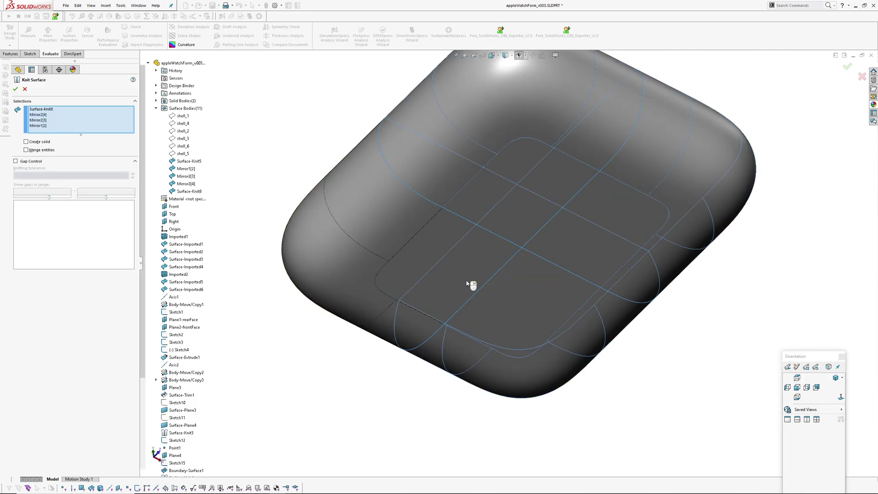
click(471, 285)
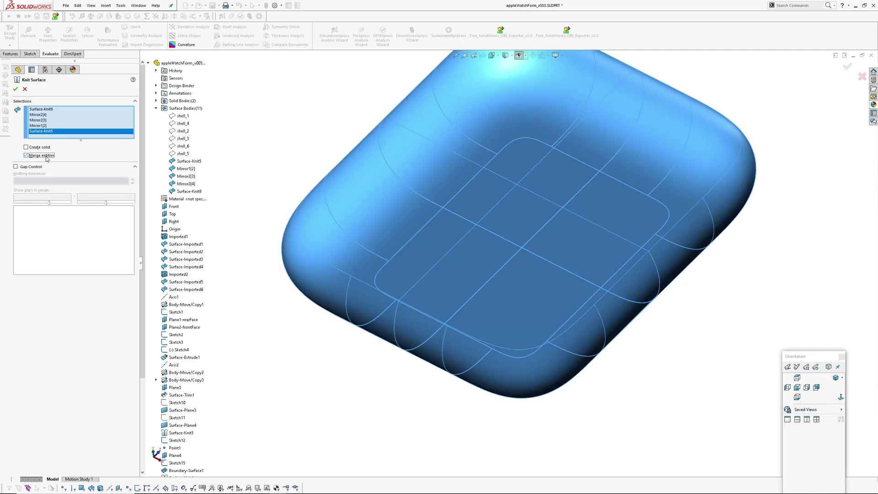
right_click(59, 111)
click(67, 116)
click(476, 183)
click(469, 264)
click(526, 288)
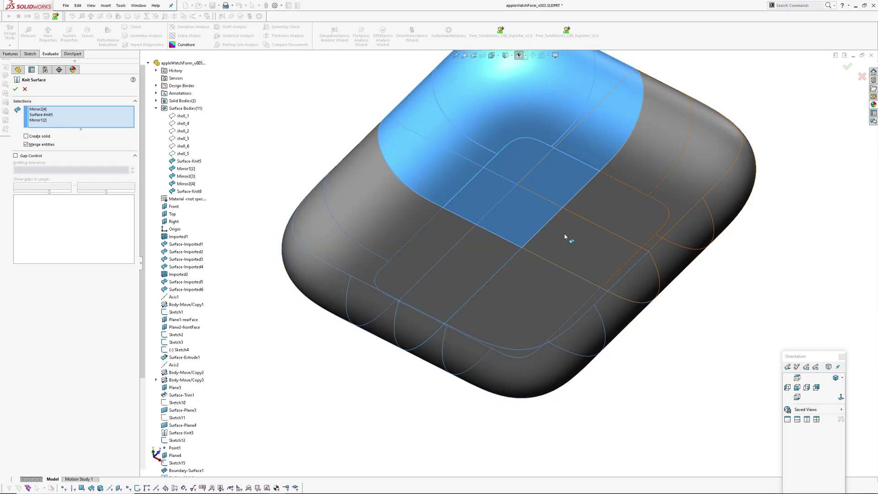
click(566, 236)
right_click(567, 236)
- Convert the knitted upper shell into a solid with Thicken, using the Create solid from enclosed volume option
middle_drag(415, 207, 388, 398)
scroll(368, 253, up, 5)
middle_drag(363, 253, 321, 308)
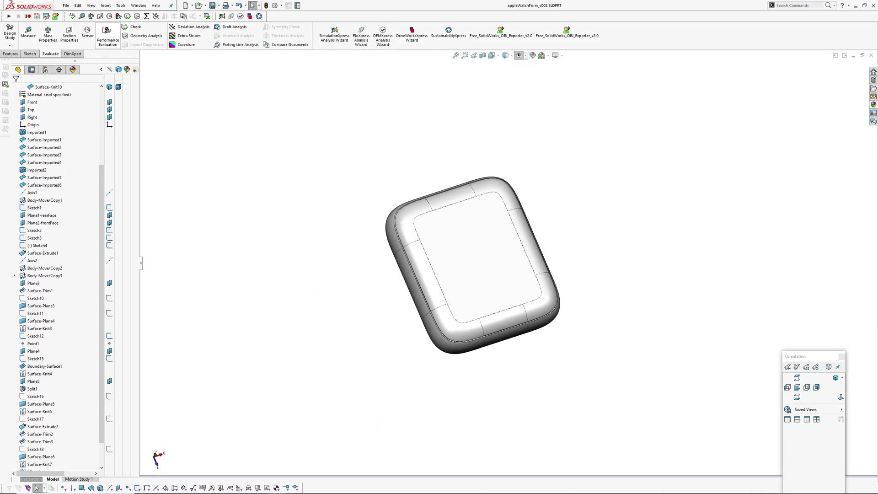
click(106, 6)
mouse_move(110, 17)
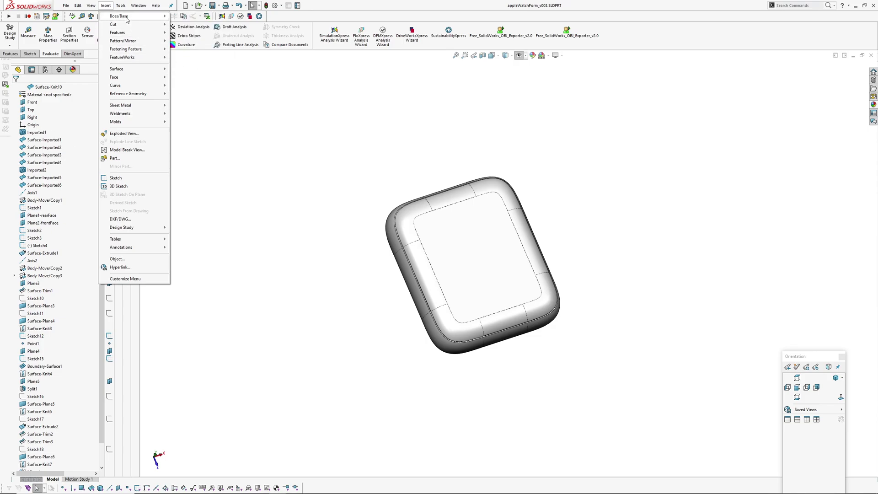
click(185, 58)
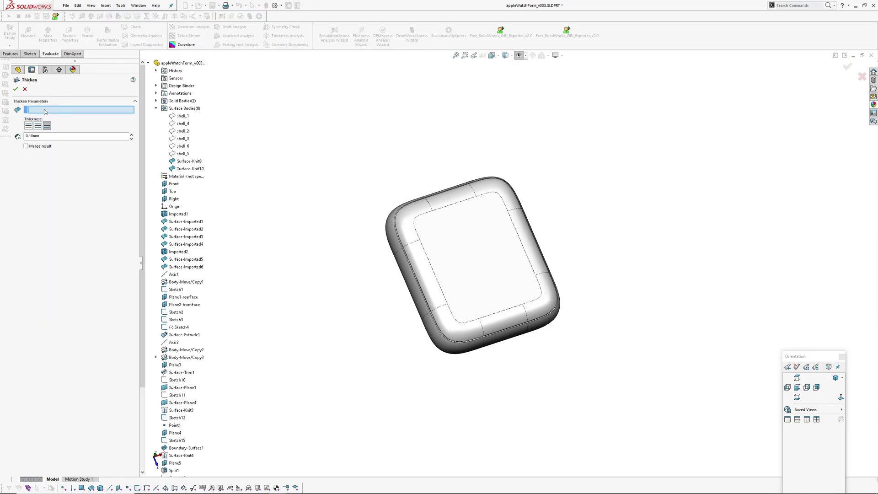
click(444, 226)
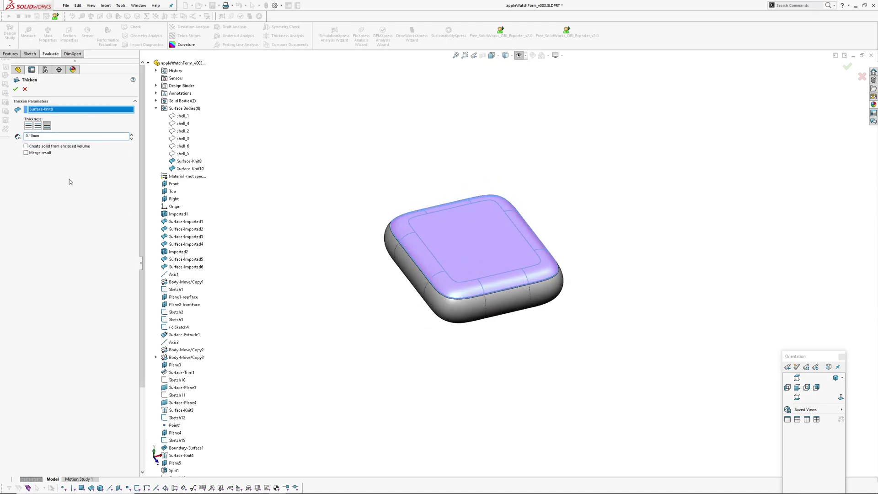
click(26, 146)
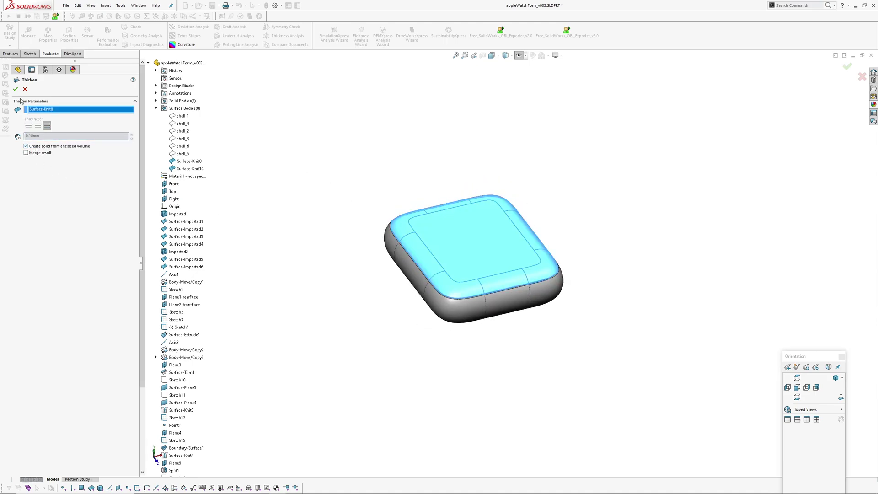
click(16, 90)
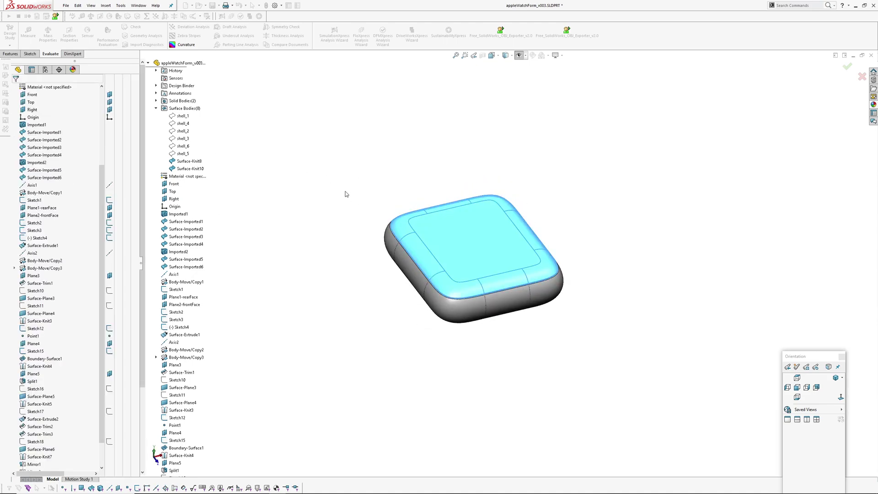
- Thicken the knitted lower shell into a separate solid from its enclosed volume, without merging the result, and save the part
click(105, 6)
mouse_move(115, 17)
click(188, 57)
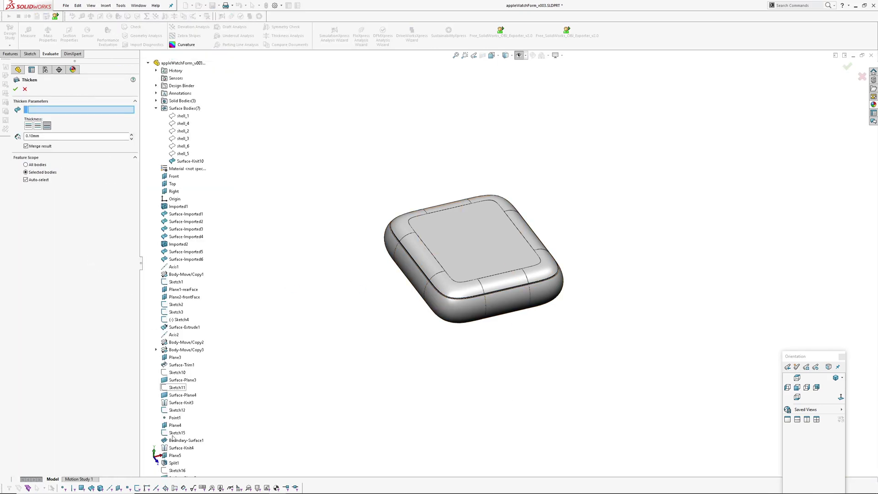
scroll(186, 466, down, 5)
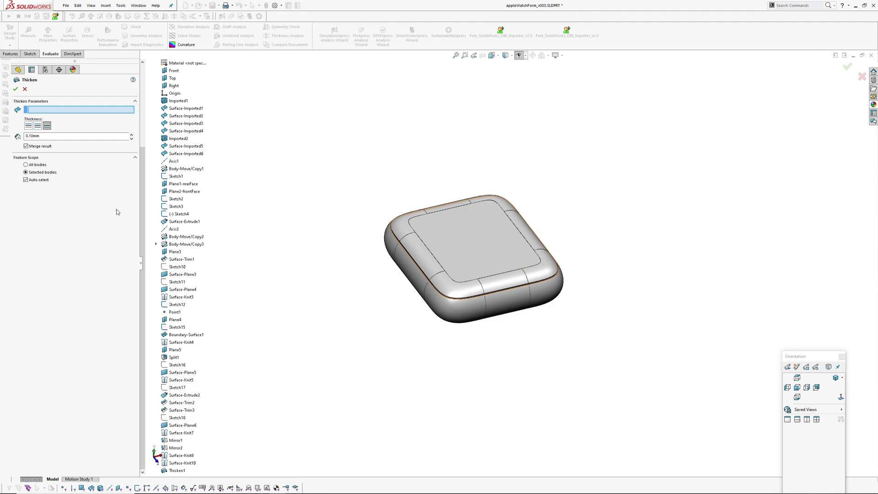
click(523, 303)
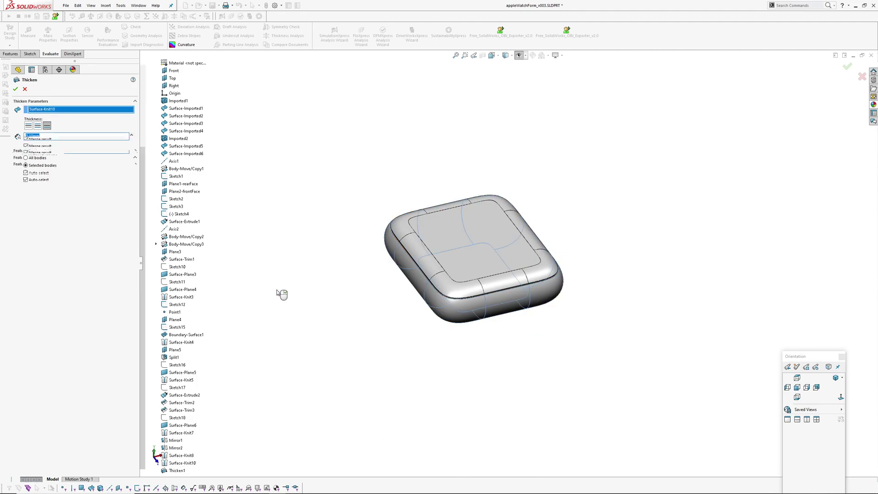
click(26, 146)
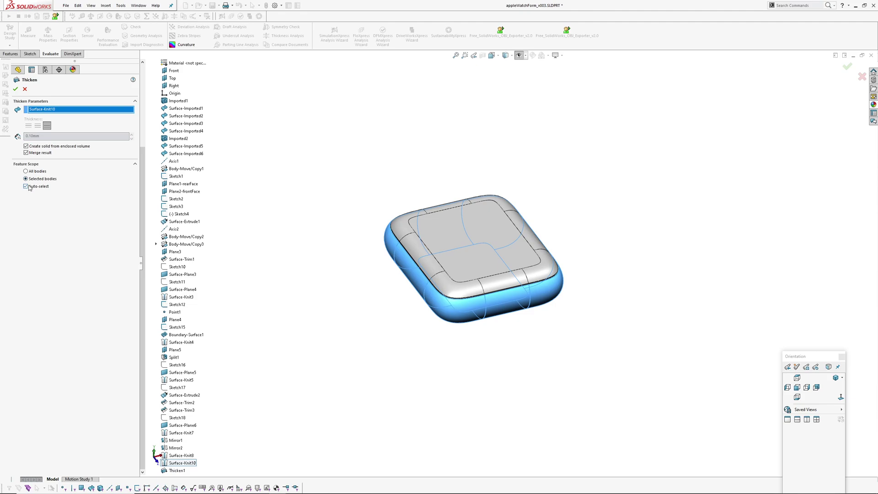
click(27, 187)
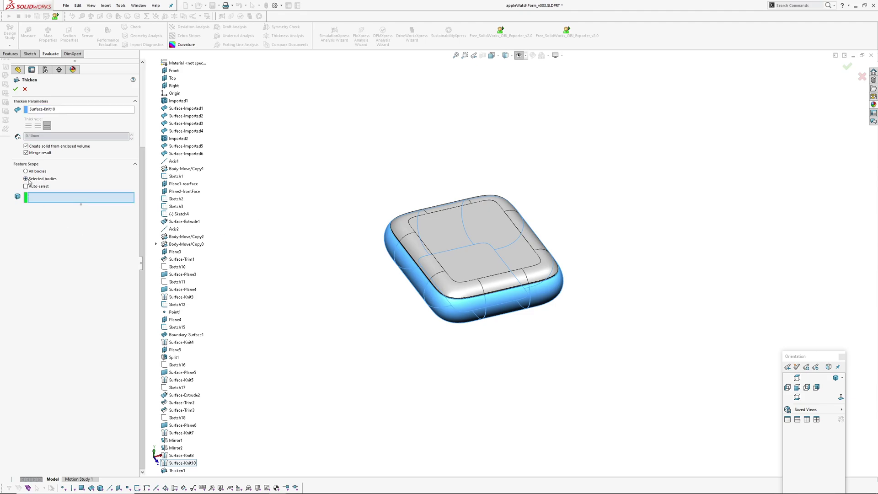
click(27, 152)
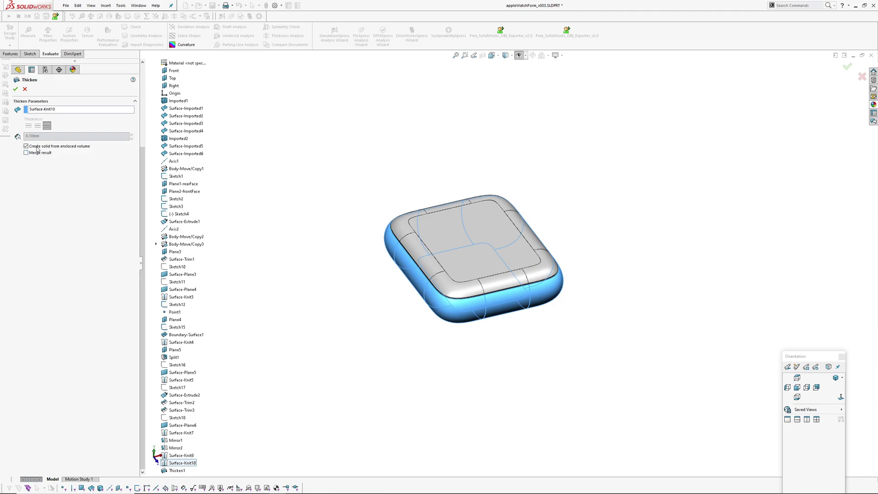
key(Return)
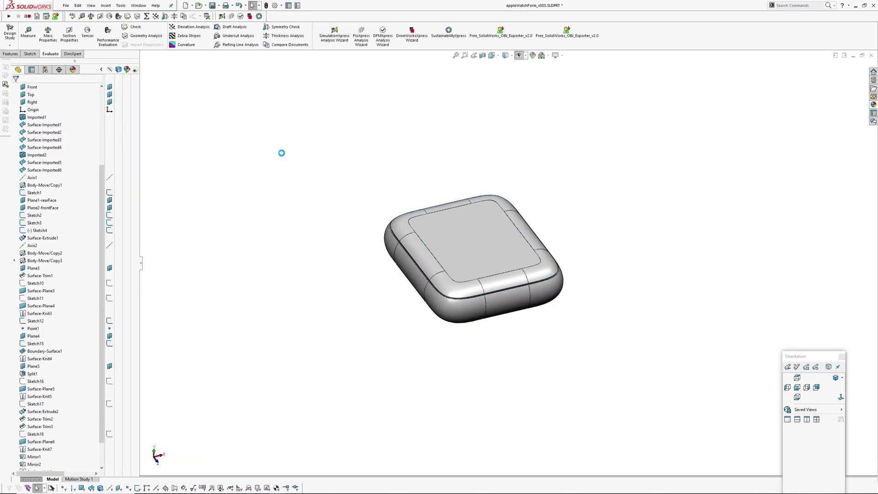
middle_drag(476, 263, 472, 340)
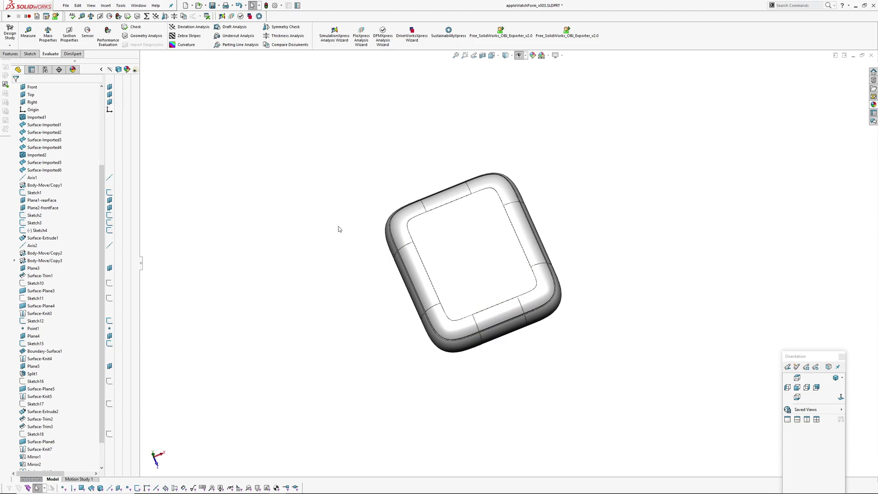
key(ctrl+s)
- Give the upper solid body Thicken1 a dark grey appearance with RGB values 30, 30, 30
scroll(49, 109, up, 5)
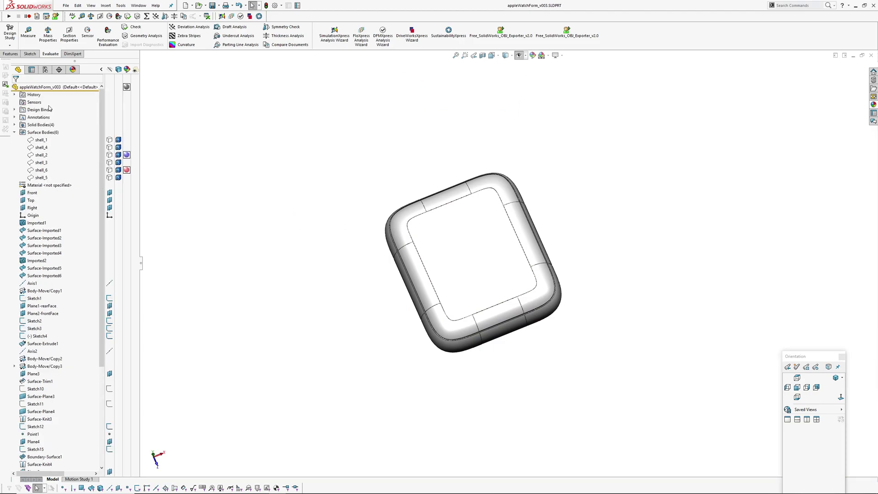
click(14, 133)
click(14, 125)
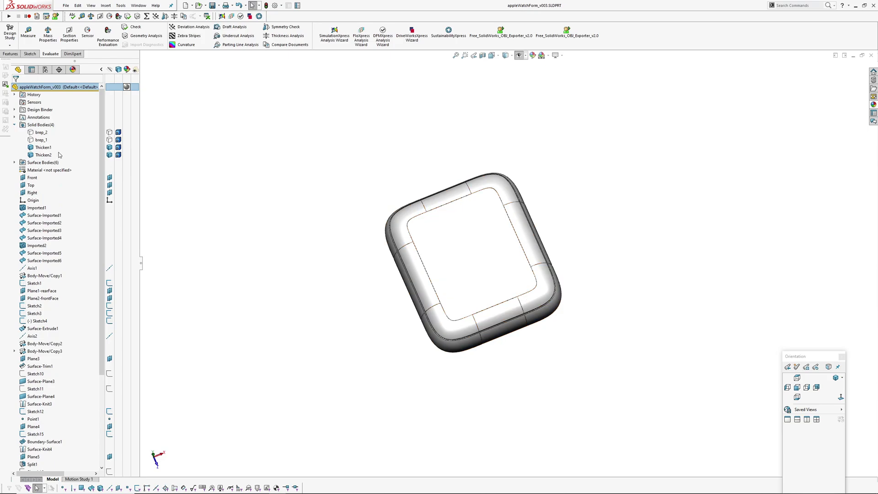
click(125, 148)
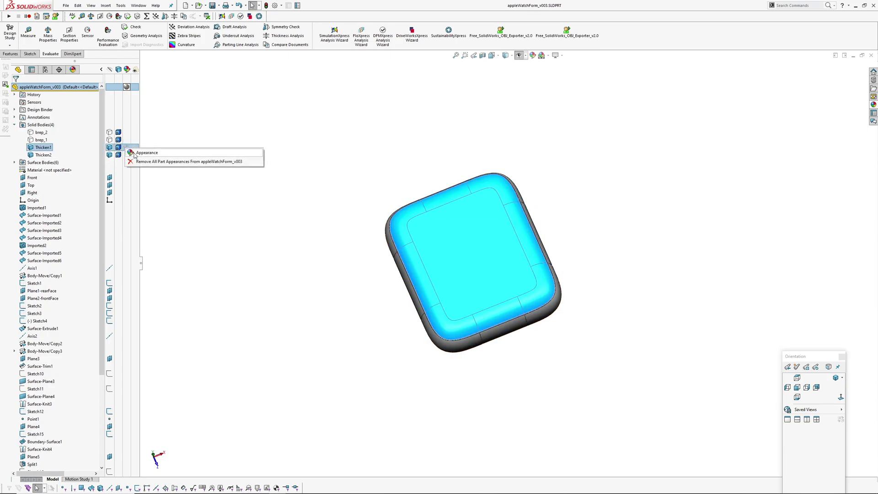
click(134, 154)
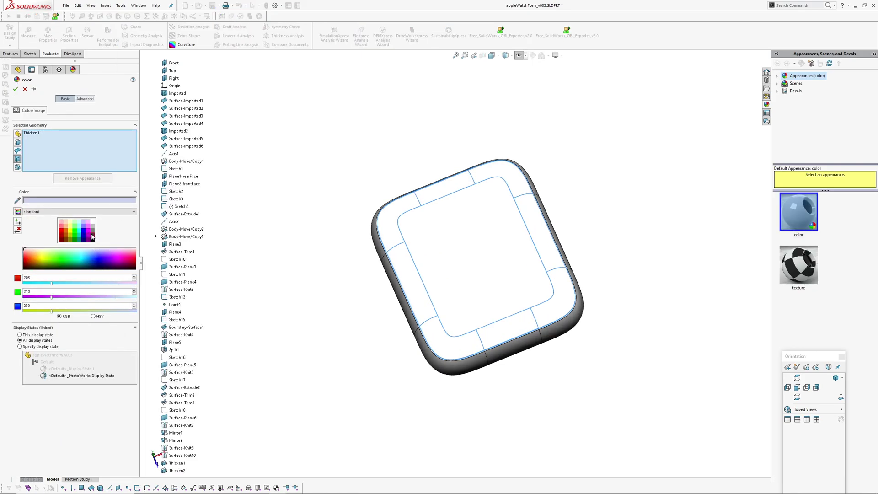
click(93, 237)
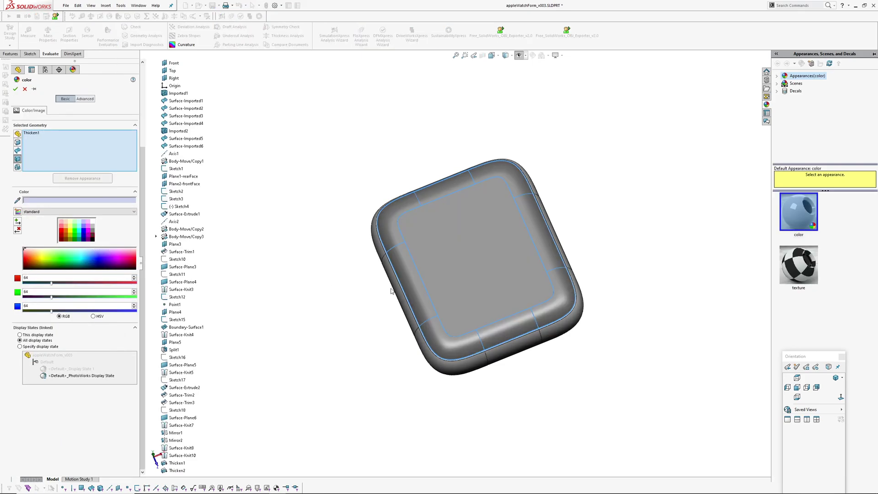
click(59, 199)
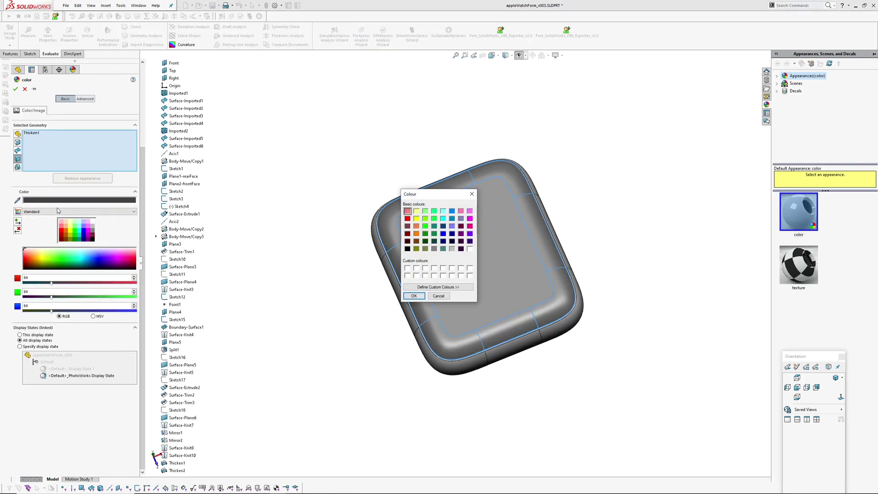
click(457, 286)
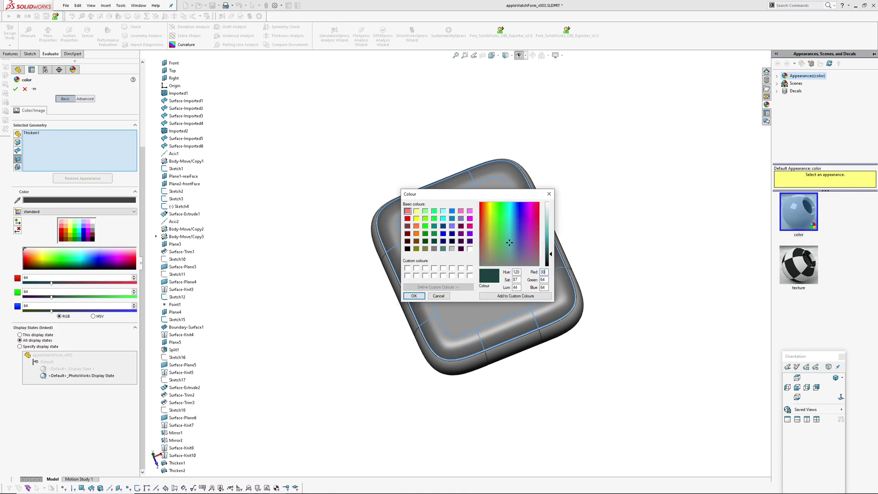
click(420, 297)
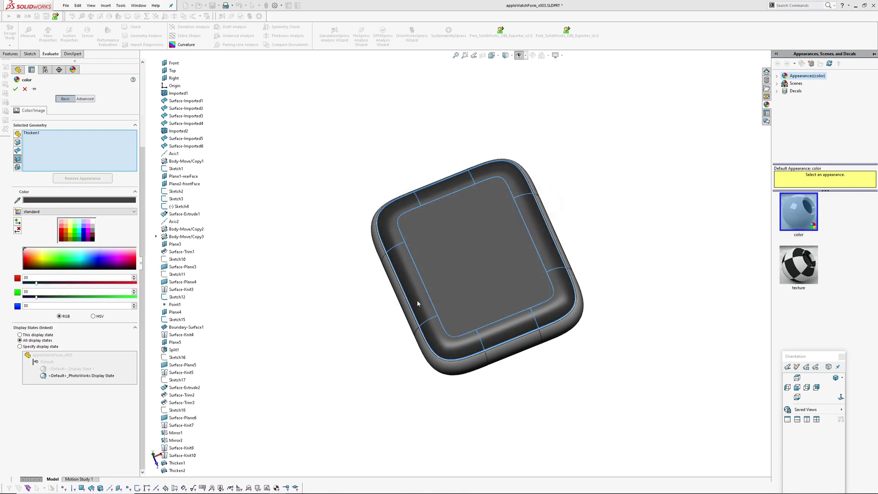
- Adjust the upper body's appearance illumination to a specular spread of 0.23976, a specular amount of 0.96 and a lower diffuse amount
middle_drag(419, 303, 446, 288)
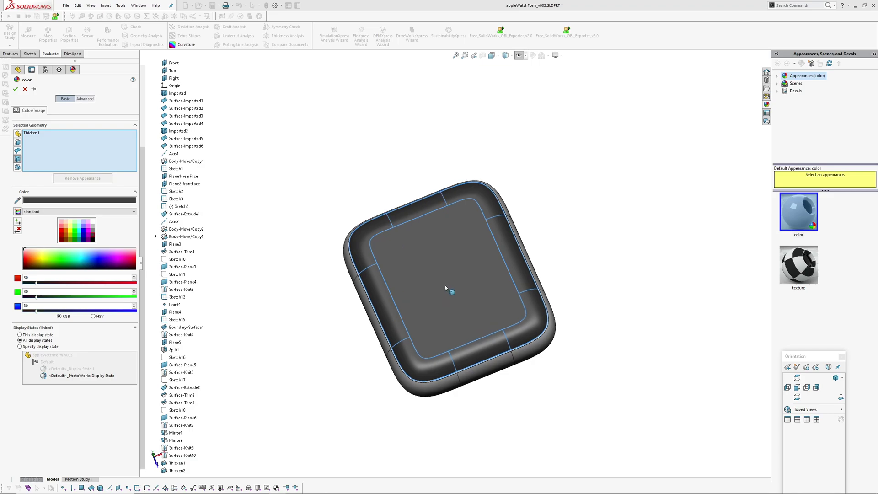
click(85, 99)
click(48, 119)
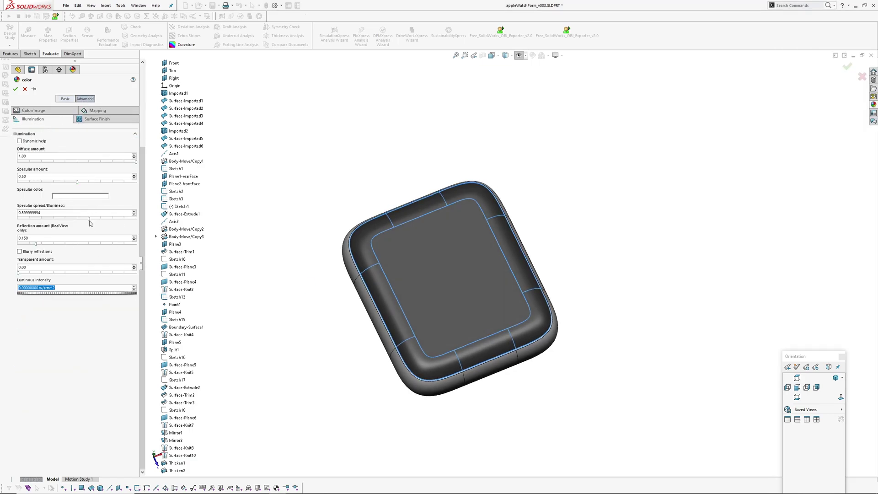
drag(90, 220, 46, 222)
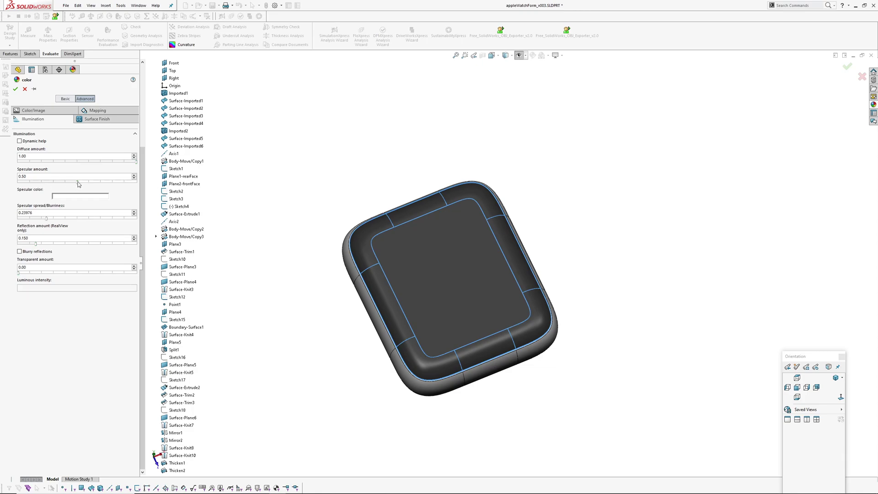
drag(76, 183, 120, 183)
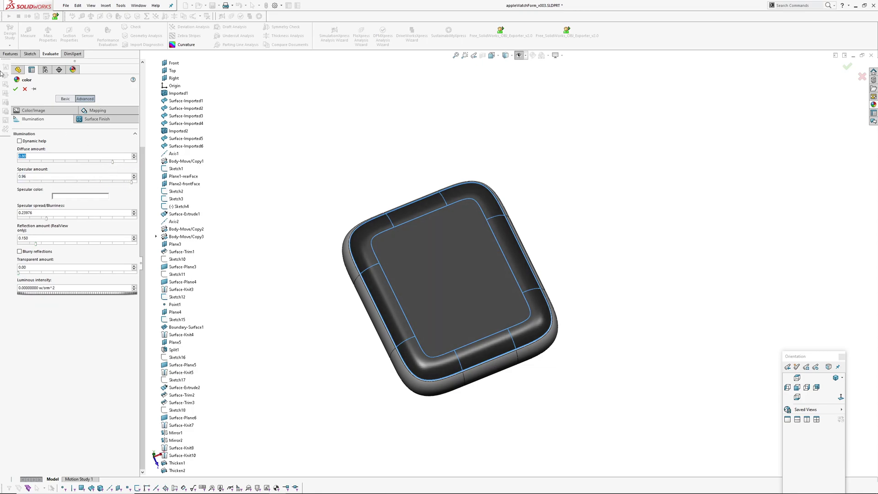
click(15, 89)
- Set the display style to shaded without edges for the watch form
scroll(513, 158, down, 3)
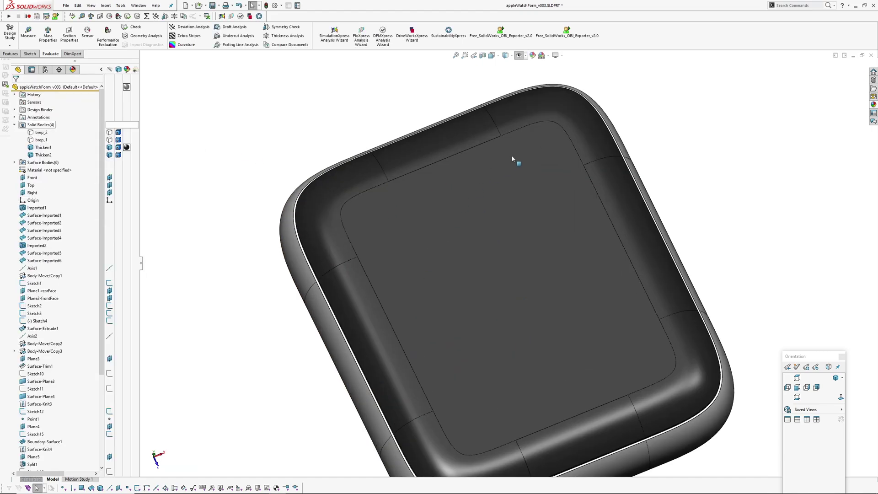
click(511, 57)
click(509, 72)
scroll(445, 192, up, 2)
mouse_move(510, 279)
middle_down()
mouse_move(530, 220)
mouse_move(519, 202)
mouse_move(571, 147)
mouse_move(496, 161)
mouse_move(510, 329)
mouse_move(668, 254)
mouse_move(535, 235)
mouse_move(583, 249)
middle_up()
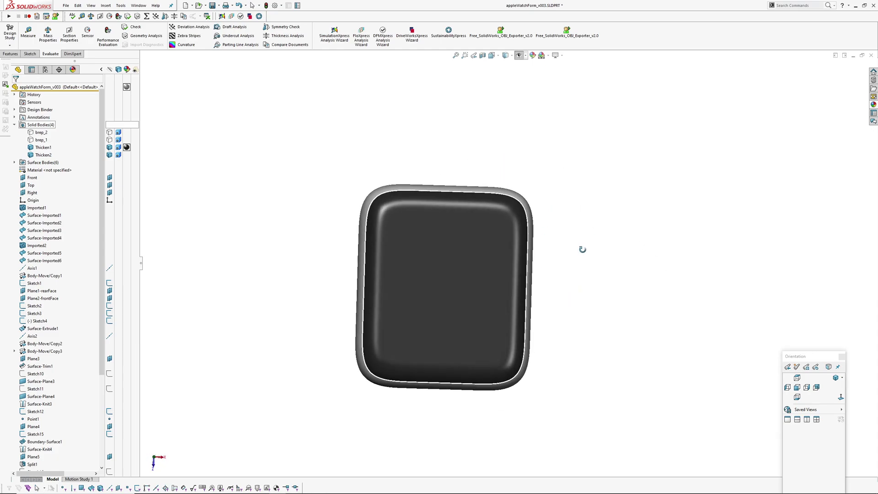
- Examine the shaded upper and lower bodies from the front, the side and close up at the gap, and save the part
mouse_move(474, 272)
middle_down()
mouse_move(513, 286)
mouse_move(493, 319)
mouse_move(486, 237)
mouse_move(485, 269)
middle_up()
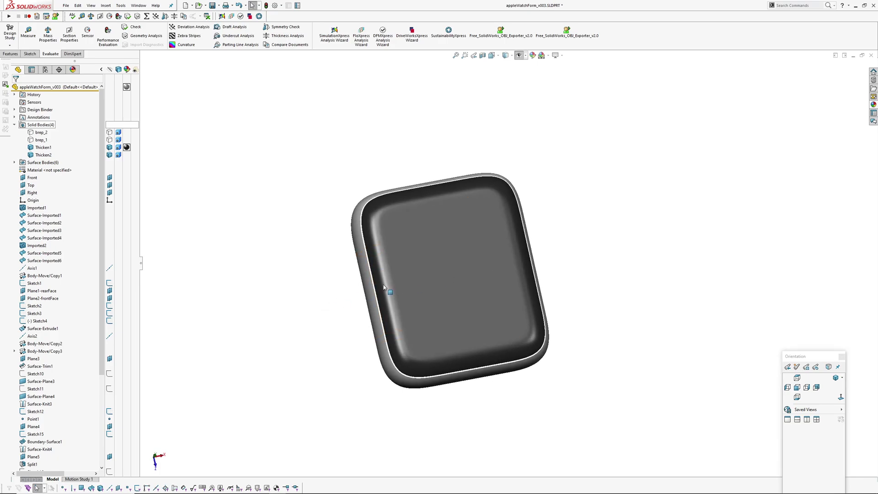
middle_drag(384, 287, 375, 257)
scroll(412, 334, down, 4)
middle_click(407, 291)
scroll(498, 281, up, 3)
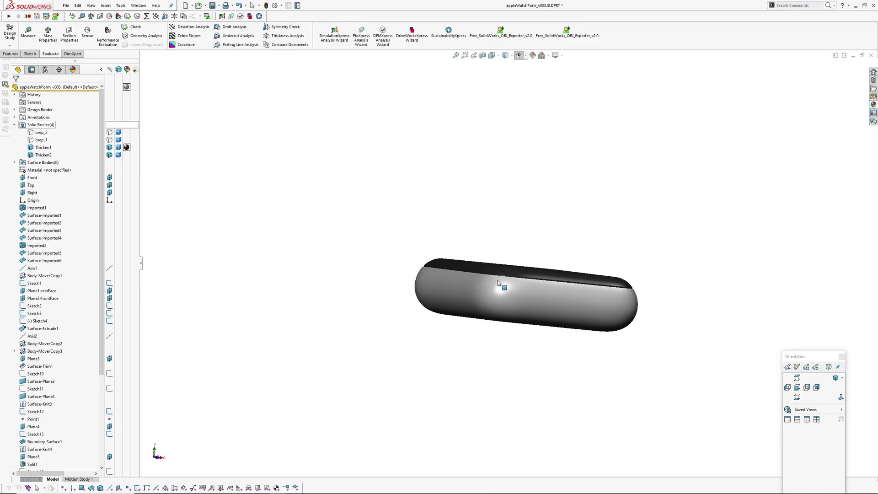
middle_drag(493, 292, 466, 310)
scroll(474, 285, down, 3)
middle_drag(472, 256, 486, 240)
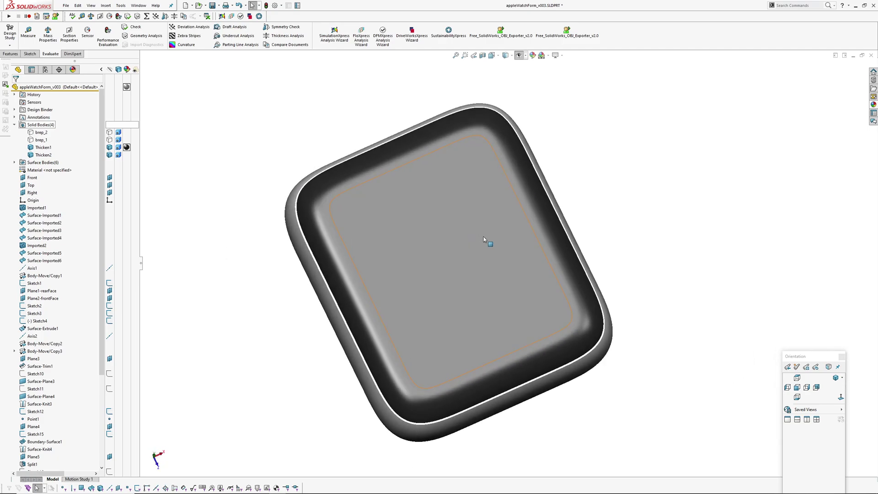
key(ctrl+s)
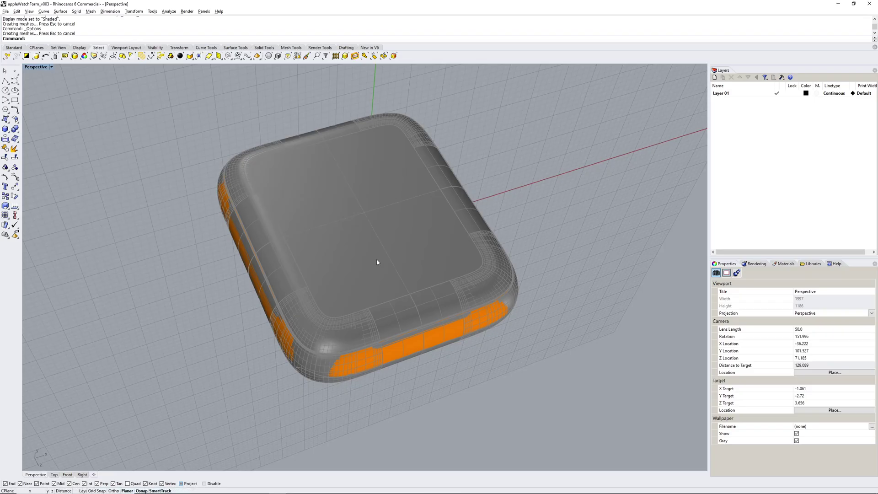
- In Rhinoceros, select the upper and lower solid polysurfaces and move them along X to sit beside the other watch model
right_drag(378, 260, 392, 241)
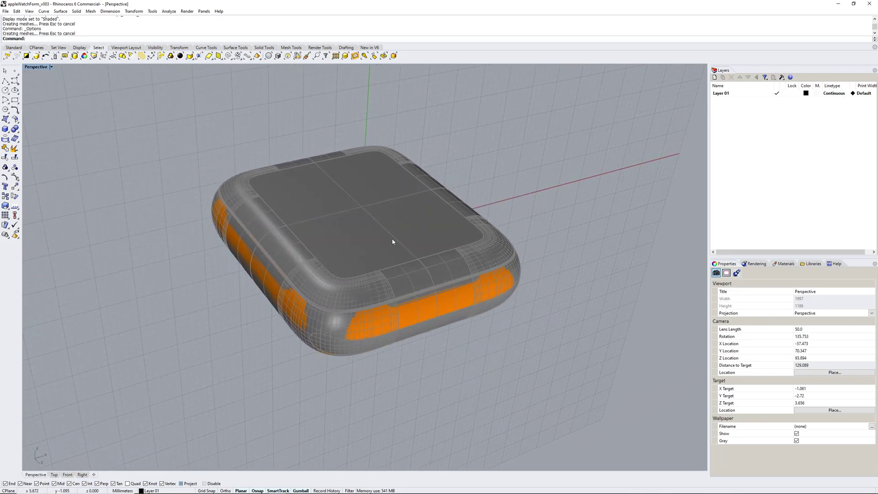
right_drag(379, 344, 337, 216)
click(359, 192)
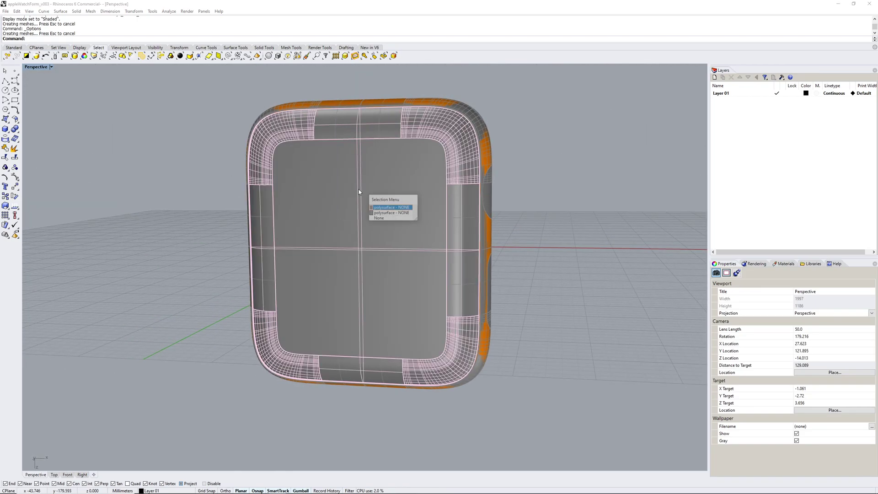
click(386, 208)
right_drag(359, 200, 388, 171)
scroll(297, 130, up, 5)
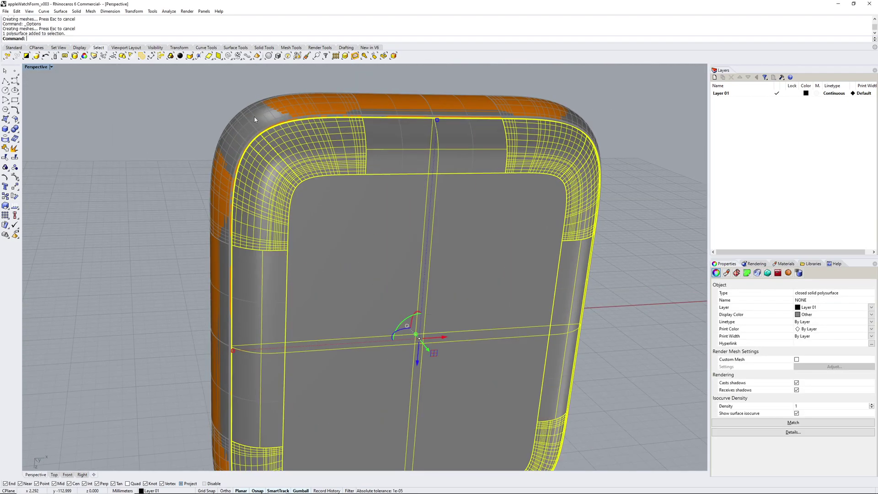
shift+click(255, 119)
scroll(254, 119, down, 8)
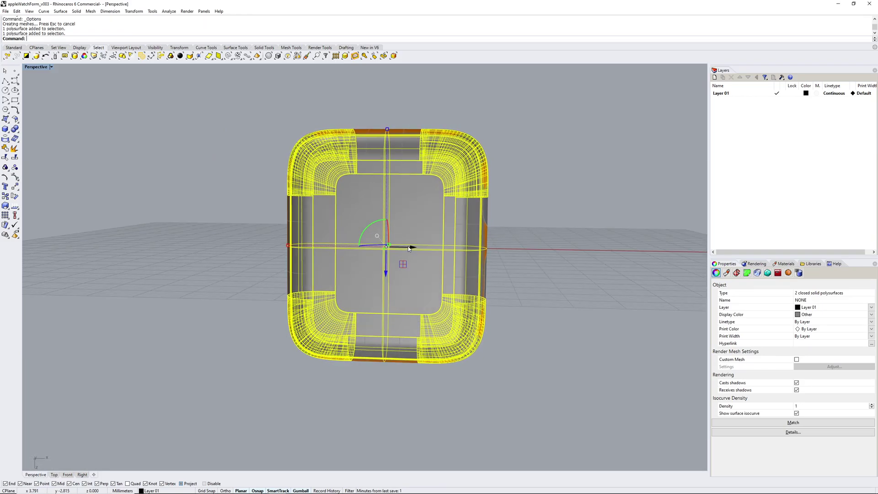
drag(410, 248, 187, 252)
- Flip the surface direction of the open polysurface with the side cutouts on the other watch model
shift+right_drag(333, 250, 402, 288)
click(356, 115)
right_drag(442, 320, 412, 294)
scroll(411, 284, up, 3)
click(442, 270)
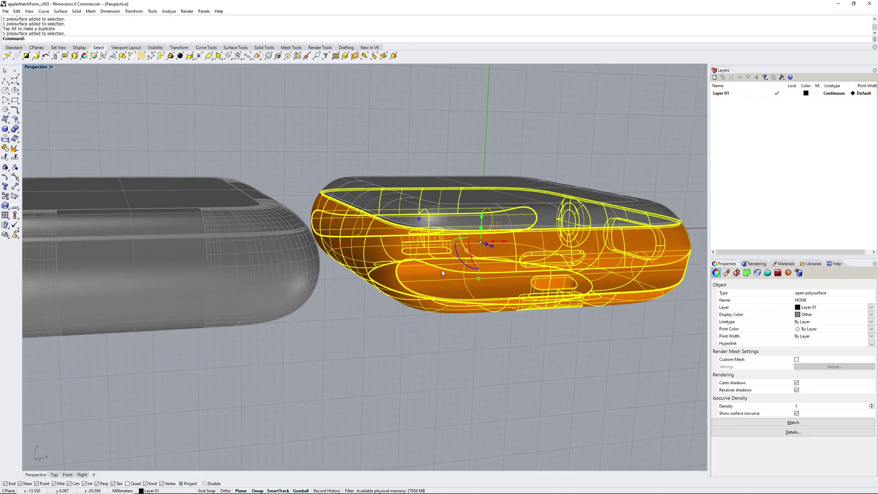
text(Flip)
key(Return)
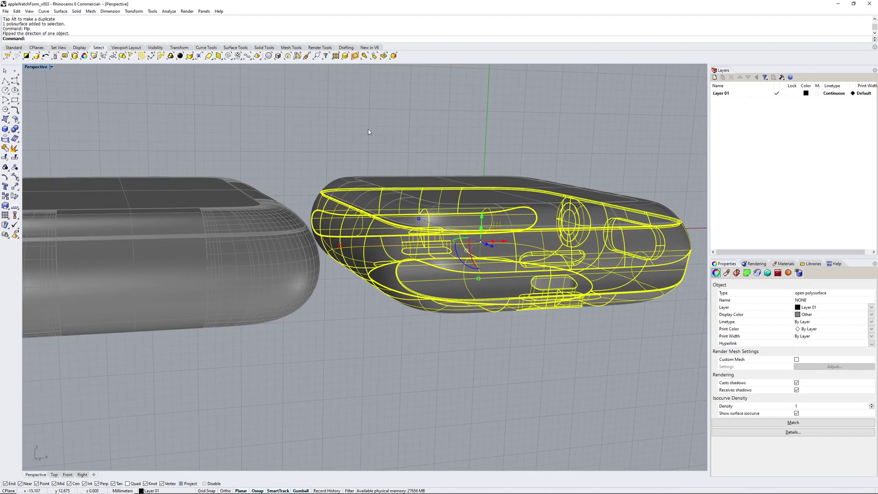
- Compare the two solid bodies with the other watch model side by side, selecting the bodies to check them
right_drag(369, 129, 341, 189)
scroll(428, 261, down, 8)
scroll(364, 242, up, 6)
click(367, 231)
scroll(366, 231, down, 3)
drag(341, 189, 339, 189)
scroll(339, 190, down, 4)
right_drag(340, 189, 383, 218)
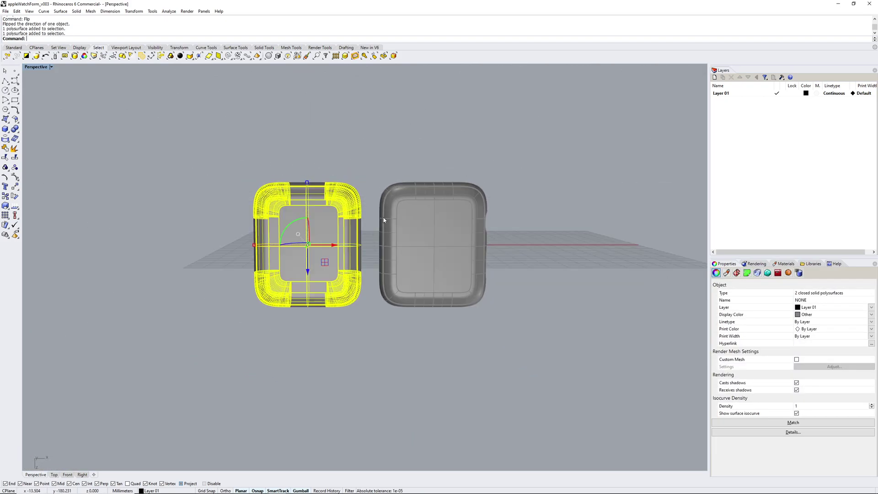
scroll(383, 218, up, 6)
key(Escape)
click(416, 190)
key(Escape)
scroll(402, 141, down, 2)
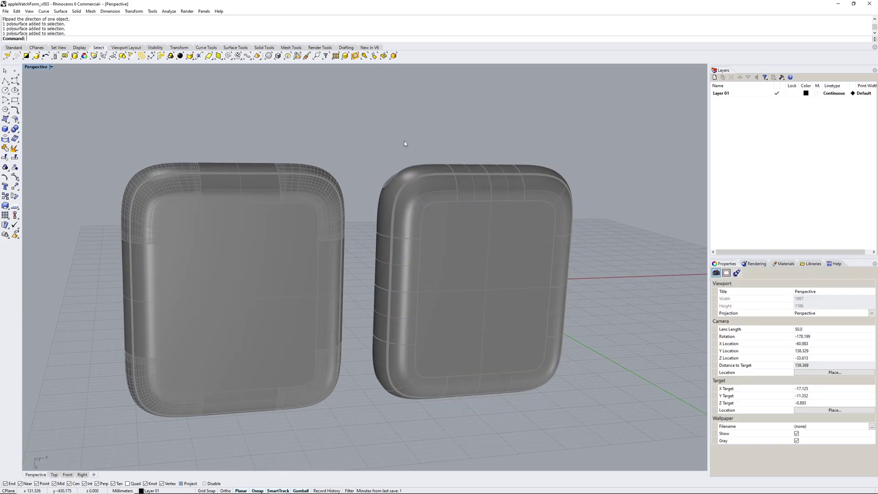
- Select the upper solid body and examine the isocurve density of its corner surfaces
right_drag(402, 141, 291, 316)
scroll(279, 313, up, 7)
click(278, 314)
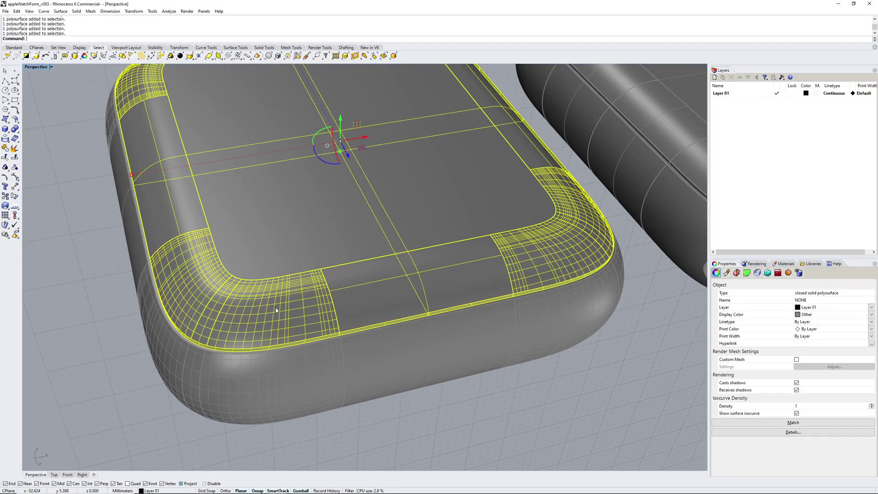
scroll(277, 311, down, 5)
shift+right_drag(316, 262, 352, 168)
key(Escape)
- Extract one rounded corner surface from the lower solid body with ExtractSrf
shift+right_drag(354, 176, 317, 186)
scroll(324, 173, up, 6)
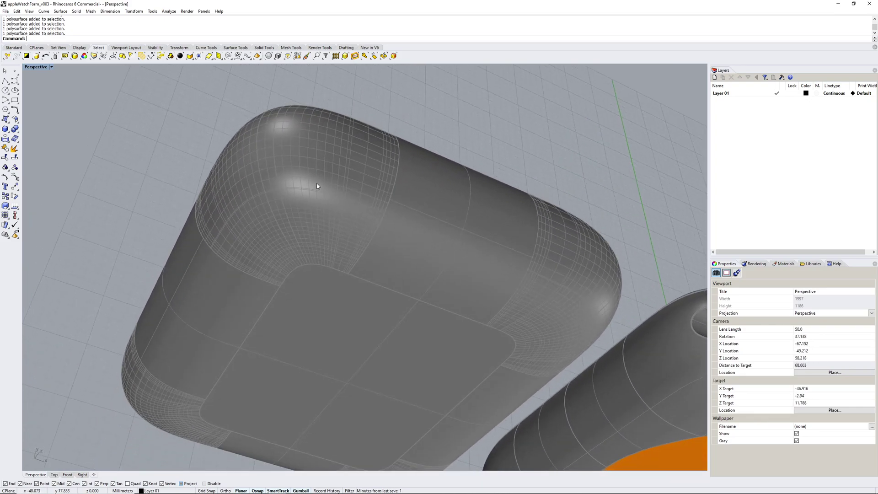
click(305, 209)
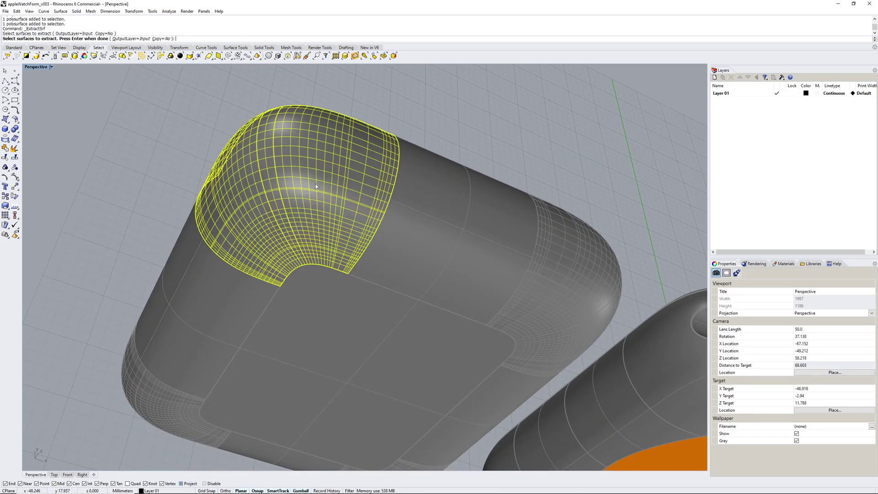
key(Return)
right_drag(304, 210, 350, 278)
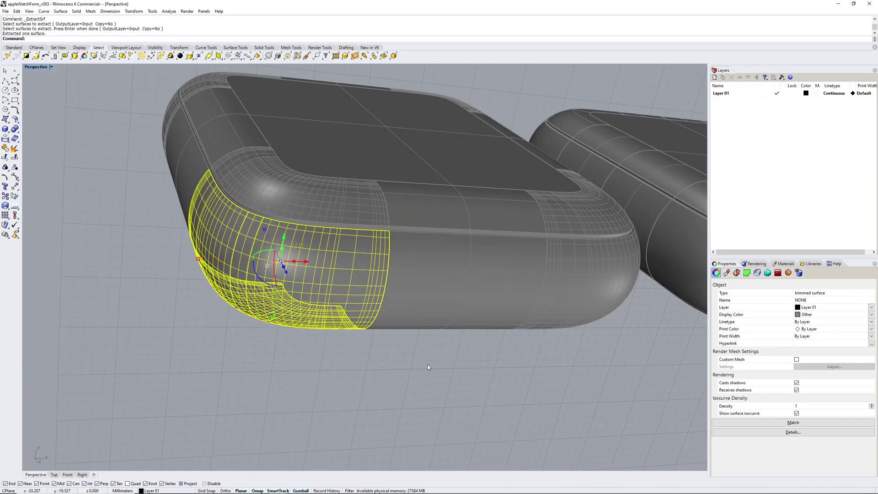
right_drag(428, 368, 350, 317)
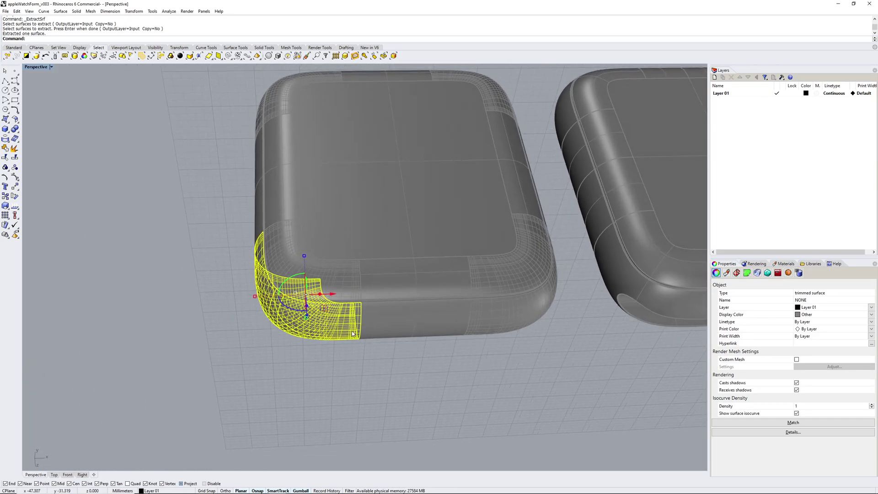
- Copy the extracted corner surface, undo the extraction, then paste the copy and move it clear of the body
key(ctrl+z)
key(ctrl+v)
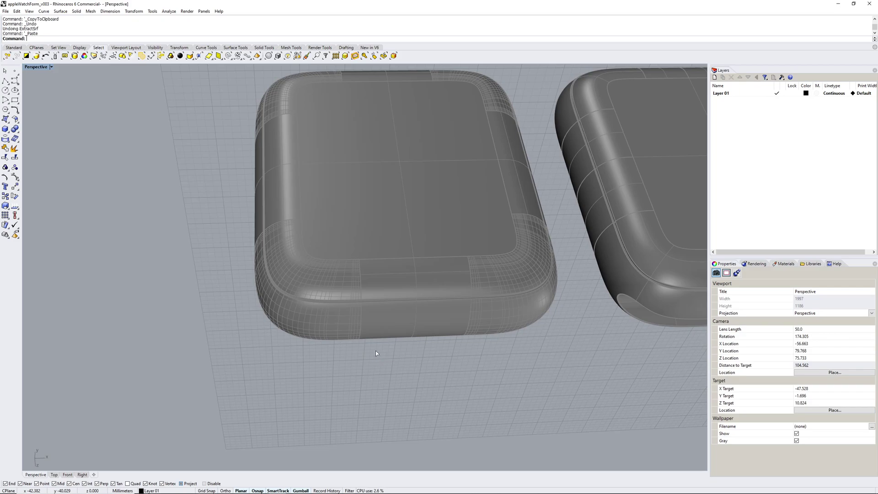
drag(334, 311, 216, 337)
right_drag(217, 337, 253, 208)
key(Escape)
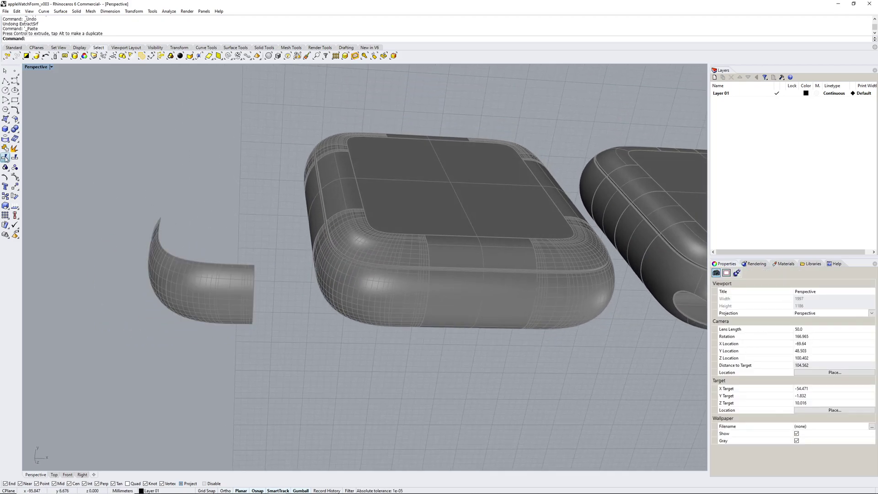
- Untrim the edge of the copied corner surface, without keeping the trim objects
click(6, 157)
right_drag(137, 228, 386, 287)
click(213, 221)
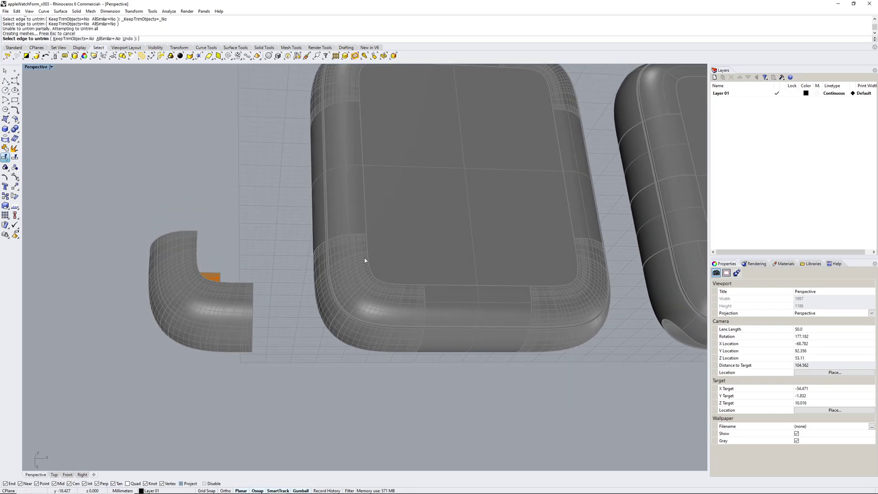
right_drag(350, 313, 222, 194)
right_drag(198, 260, 264, 261)
right_click(219, 268)
- Check the degree and control point counts of the untrimmed corner surface with the What command
click(217, 265)
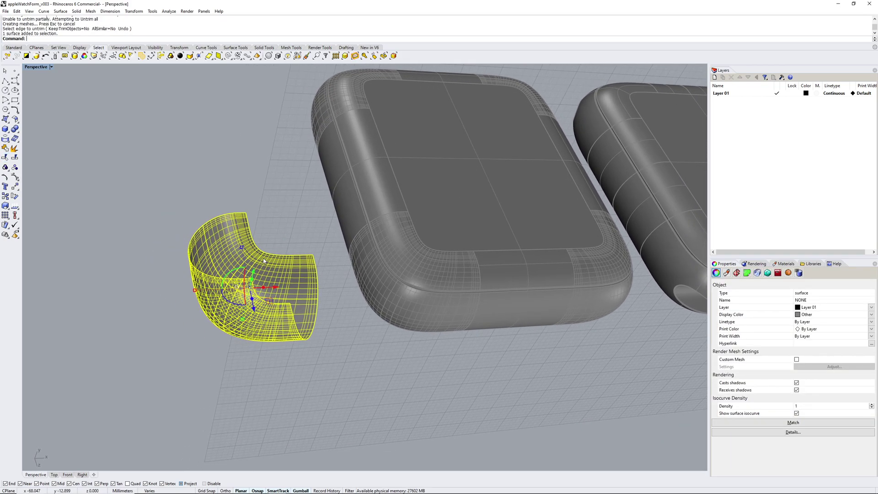
key(Return)
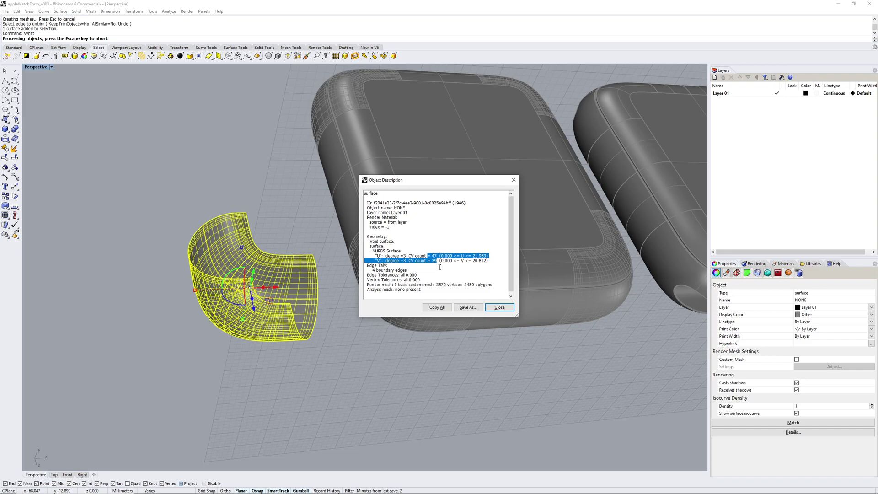
click(498, 311)
click(302, 347)
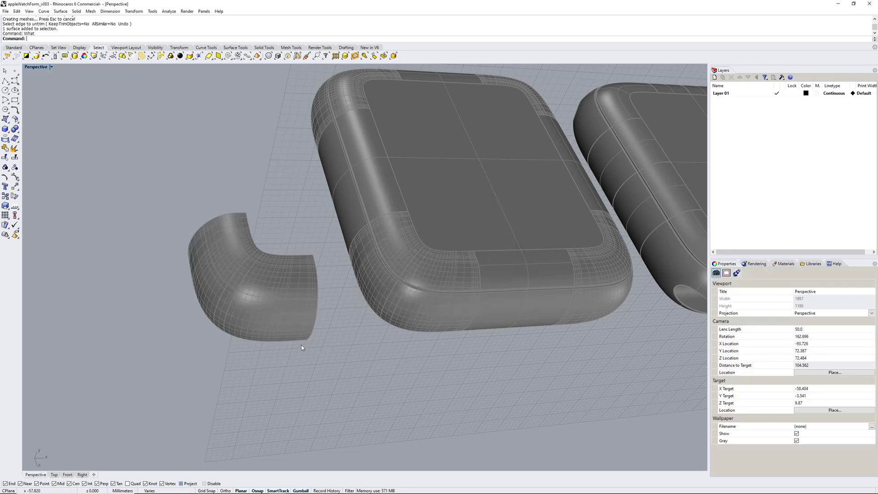
- Show the corner surface's control points, examine their layout from several angles, and hide them again
right_drag(302, 347, 224, 272)
click(241, 260)
key(F10)
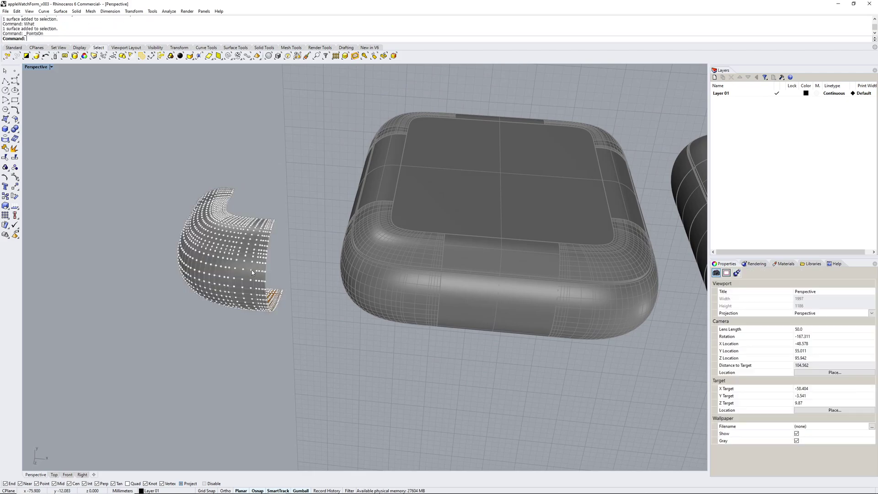
right_drag(263, 297, 254, 280)
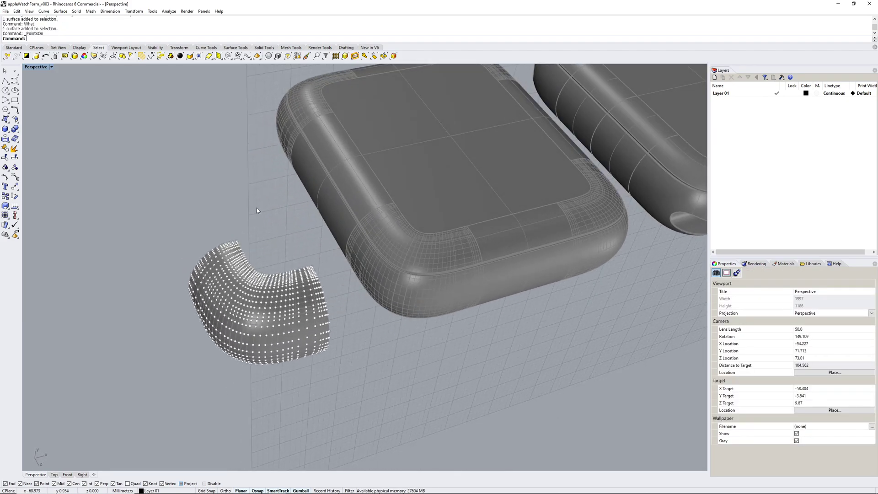
right_drag(285, 237, 366, 219)
key(F11)
- Delete the separate copy of the corner surface
scroll(283, 247, down, 4)
click(153, 262)
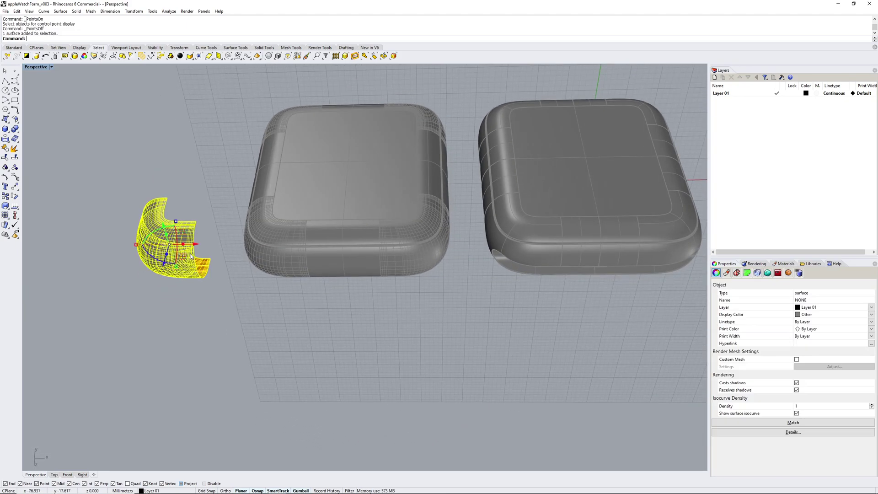
click(295, 313)
click(165, 277)
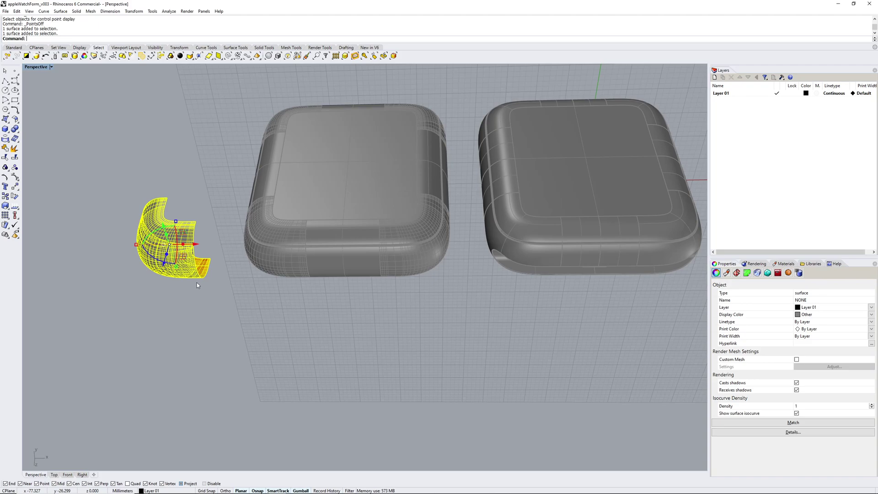
key(Delete)
- Extract the side corner surface of the right watch, copy it to the clipboard, and undo the extraction
right_drag(324, 355, 346, 272)
scroll(346, 273, up, 5)
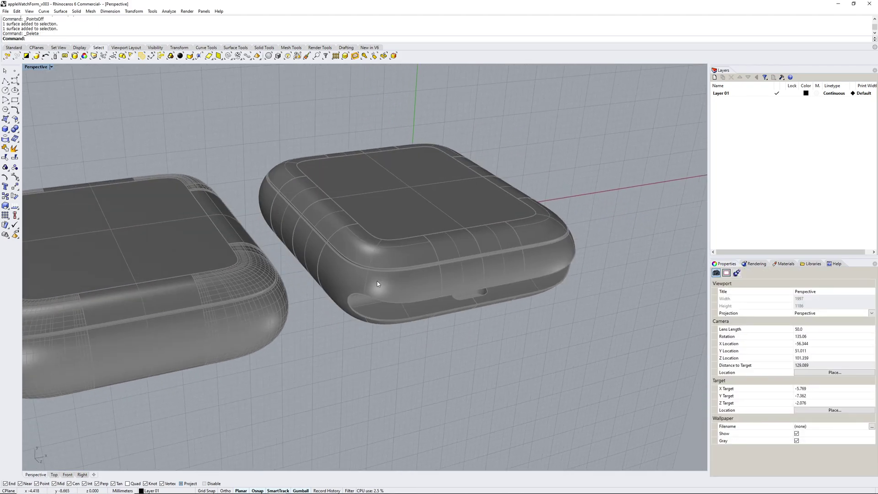
click(392, 287)
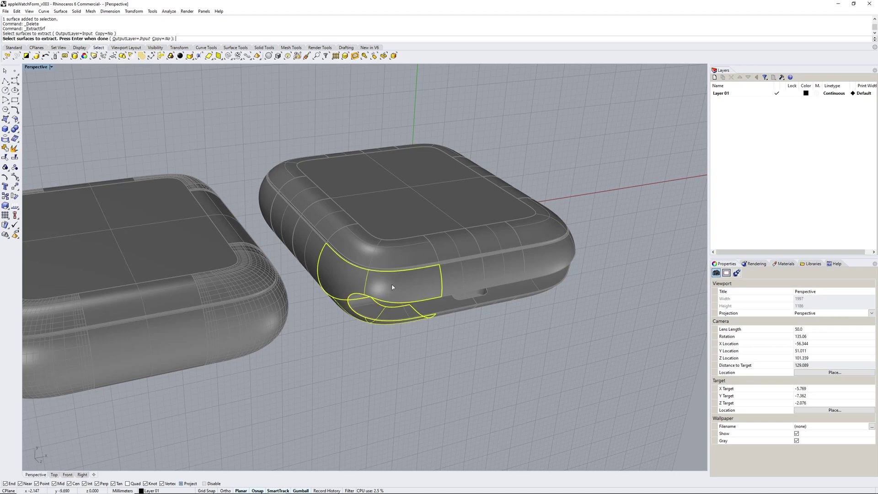
key(ctrl+z)
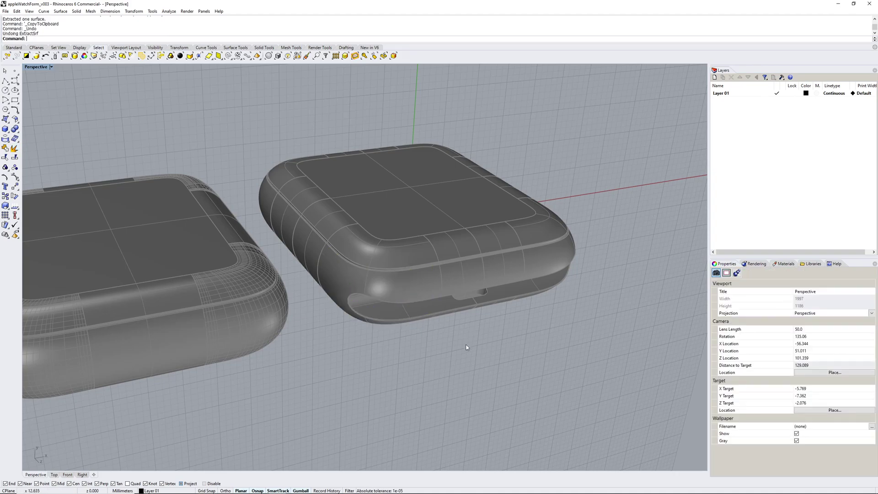
- Paste the copied corner surface and move it clear of the right watch
right_drag(467, 349, 399, 353)
key(ctrl+v)
drag(398, 352, 601, 311)
click(595, 349)
right_drag(593, 350, 577, 286)
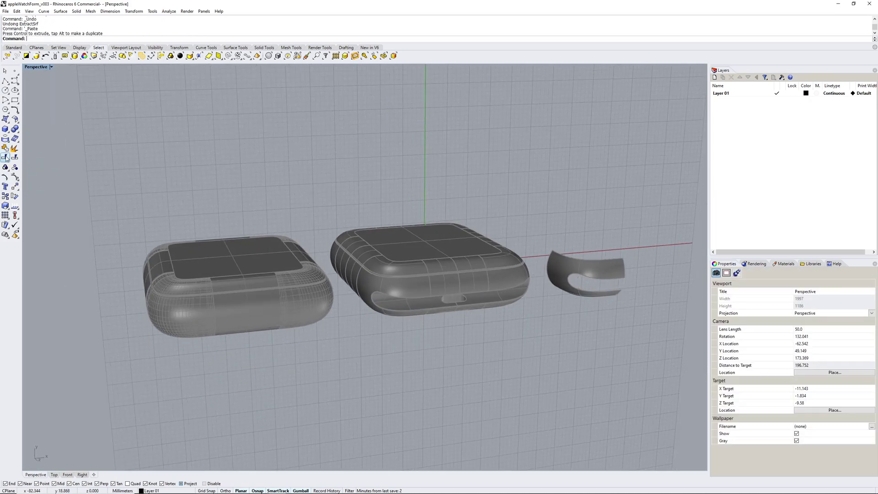
- Untrim the edge of the pasted corner surface, without keeping the trim objects
scroll(510, 235, up, 5)
click(502, 241)
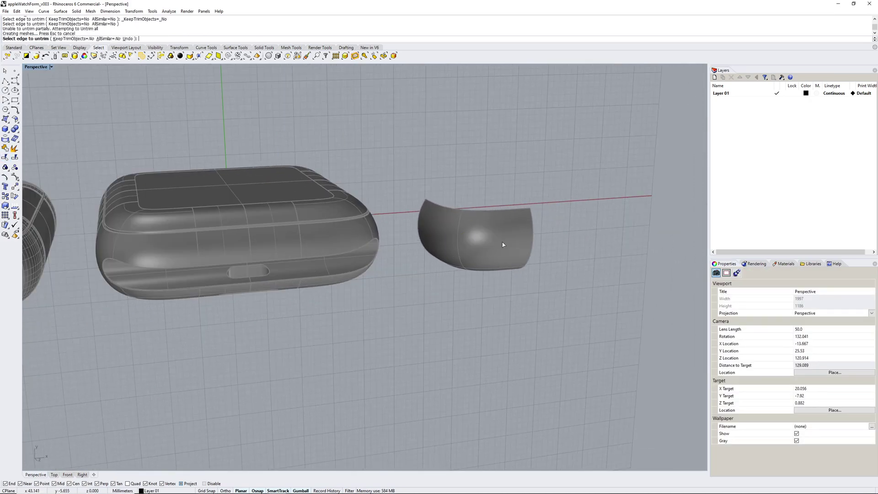
right_drag(502, 243, 480, 236)
right_click(482, 238)
- Check the degree and control point counts of the right watch's untrimmed corner surface with the What command
click(483, 242)
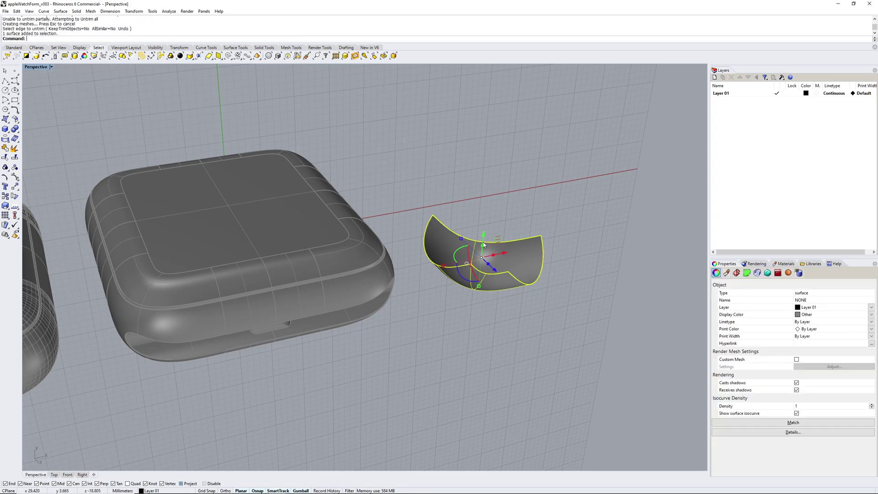
key(Escape)
click(493, 268)
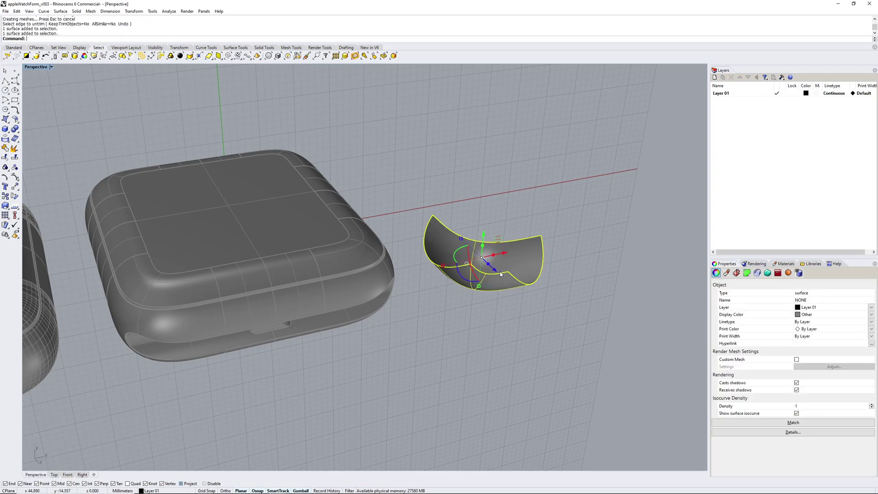
key(Return)
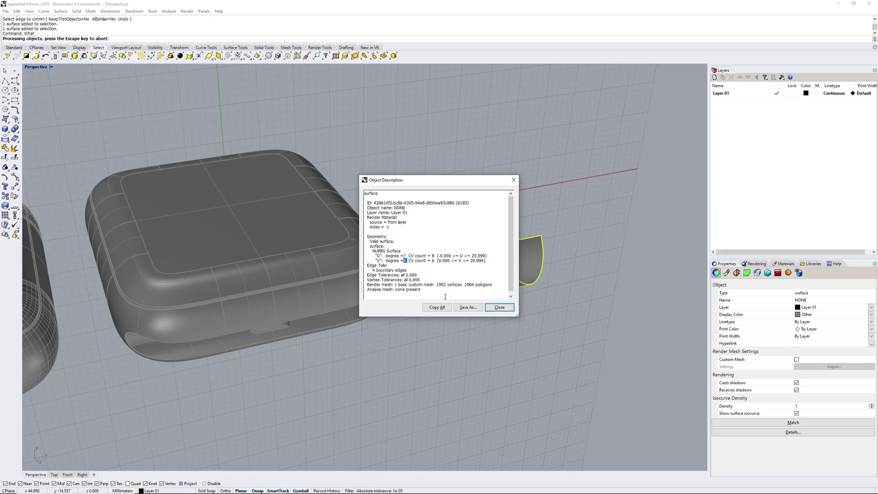
click(496, 309)
- Show the control points of the separate corner surface, examine their layout, and hide them again
click(509, 277)
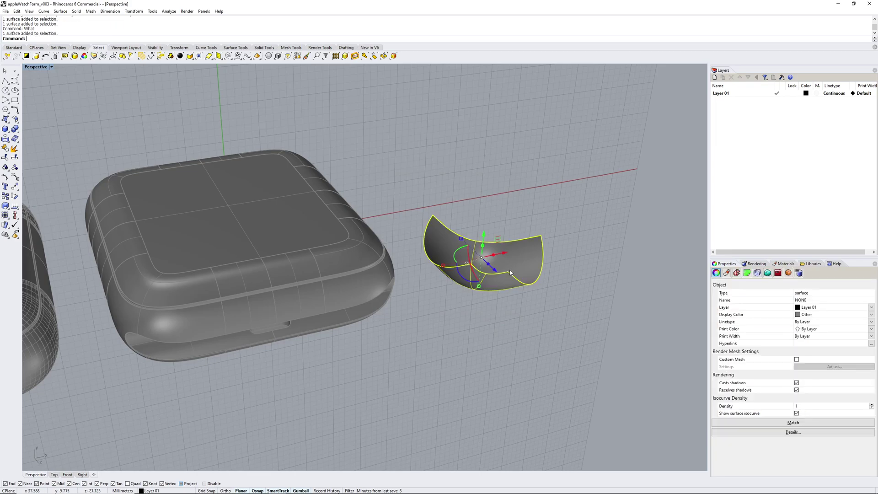
key(F10)
right_drag(488, 293, 506, 247)
- Delete the pasted corner surface of the right watch
click(565, 237)
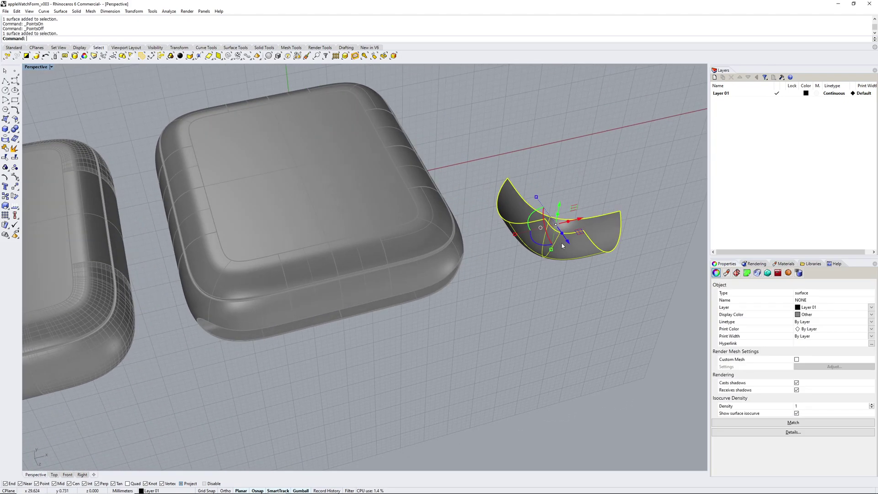
key(Delete)
right_drag(569, 247, 561, 279)
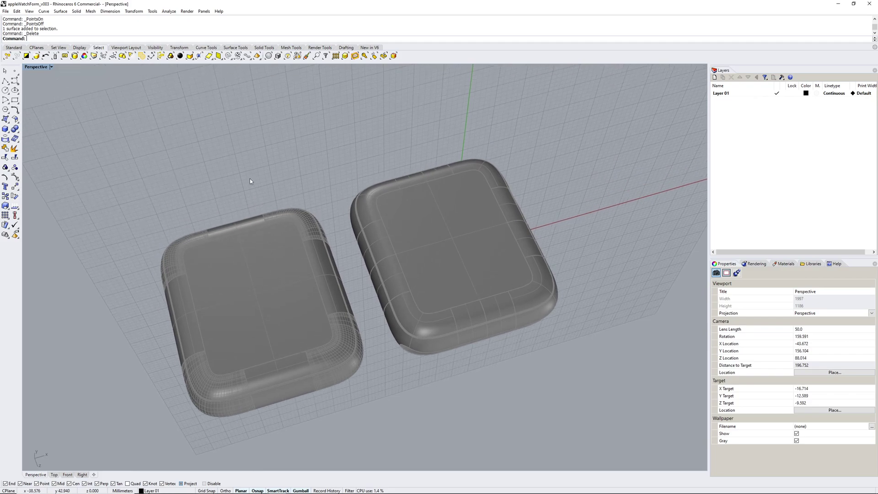
- Run a Zebra analysis on both watches and refine the analysis mesh with a maximum edge length of 0.5
text(ebra)
key(Return)
scroll(223, 142, down, 5)
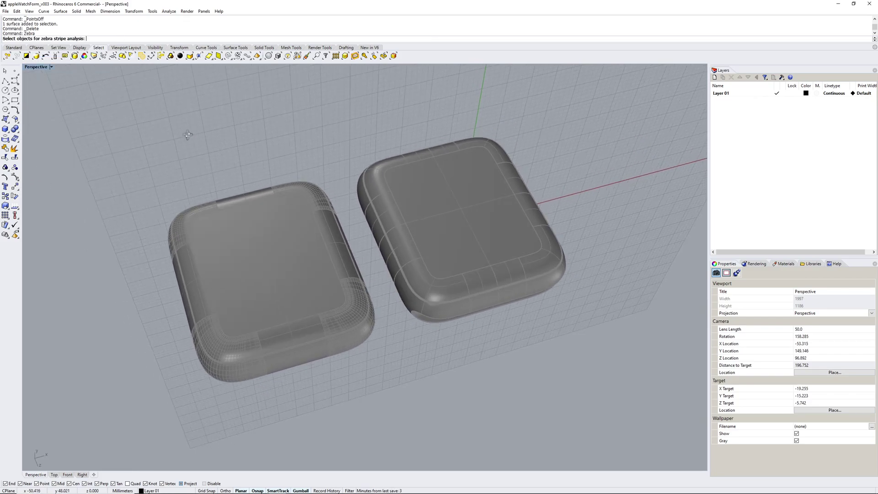
drag(410, 278, 410, 278)
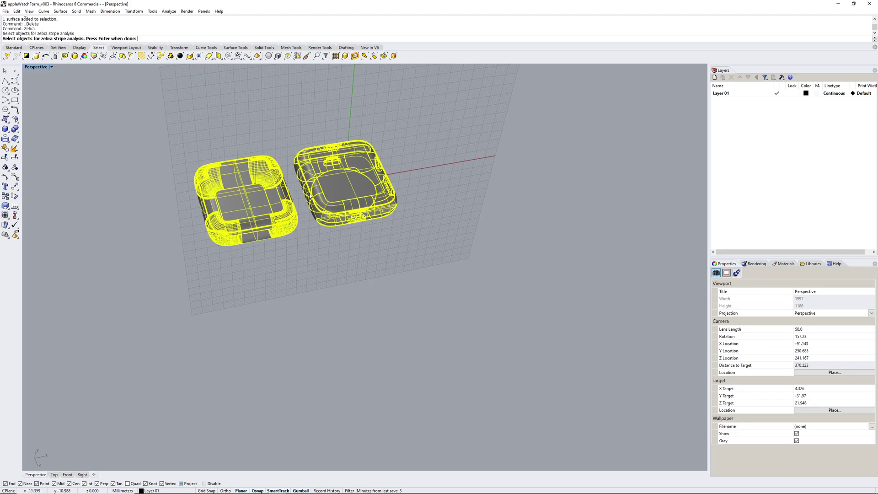
key(Return)
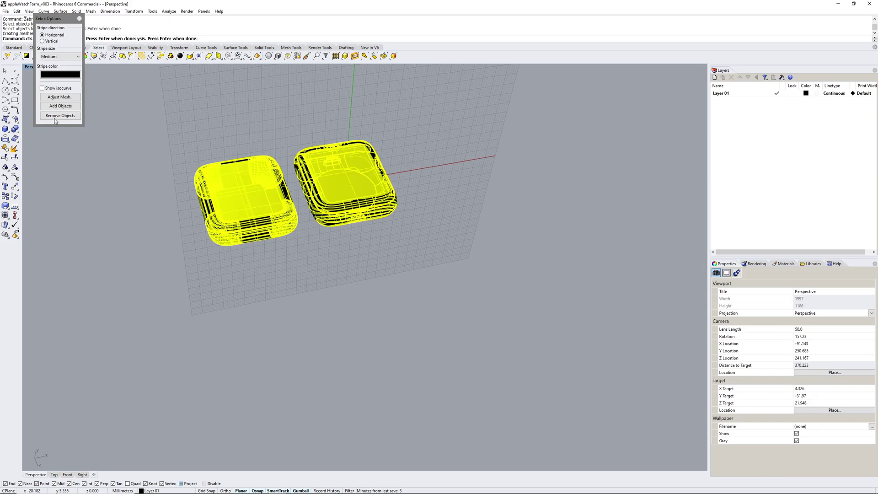
click(60, 97)
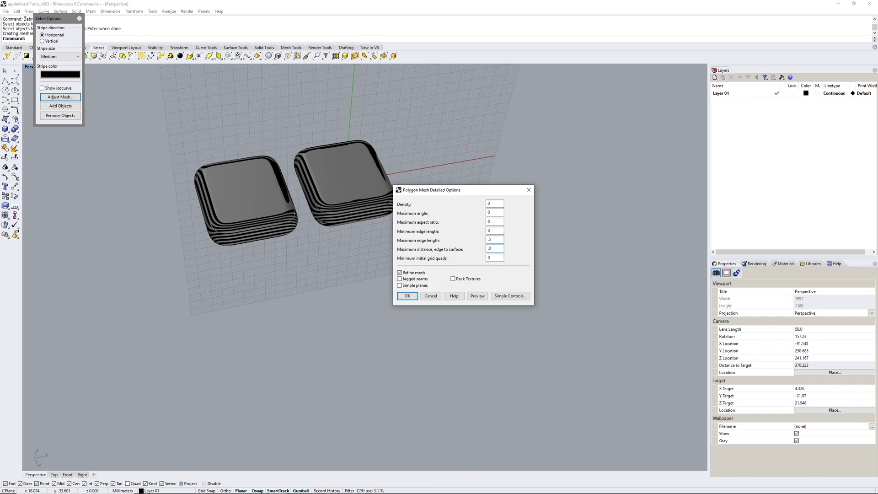
key(Return)
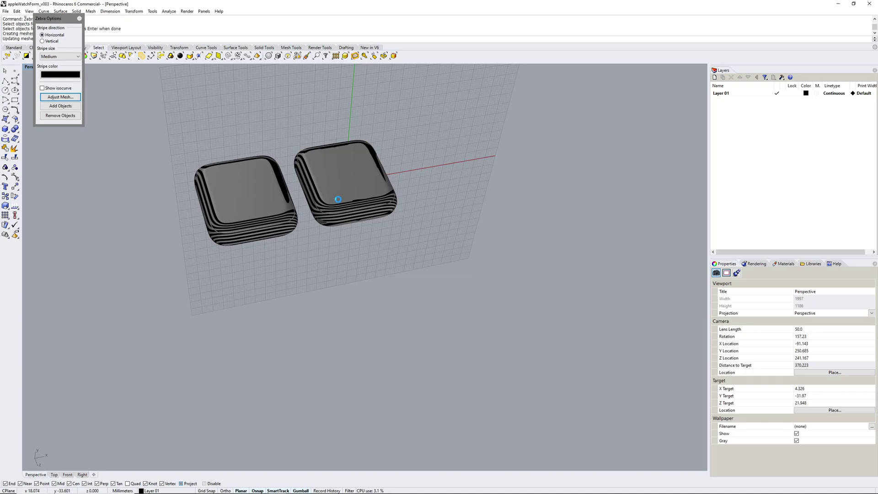
- Compare the zebra stripe flow across the corners and edges of both watches from several angles, and end the analysis
right_drag(333, 185, 416, 262)
scroll(331, 235, up, 8)
scroll(372, 236, down, 6)
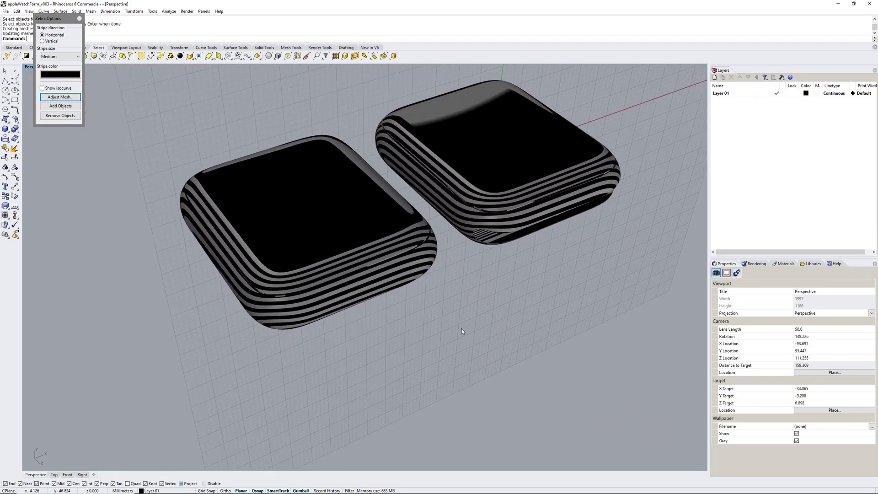
right_drag(461, 331, 431, 256)
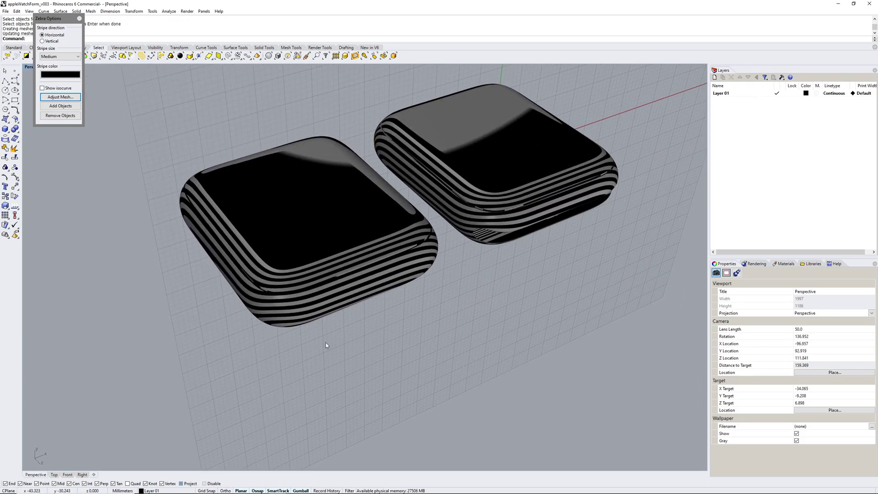
right_drag(256, 284, 384, 228)
mouse_move(477, 186)
right_down()
mouse_move(485, 222)
mouse_move(470, 182)
right_up()
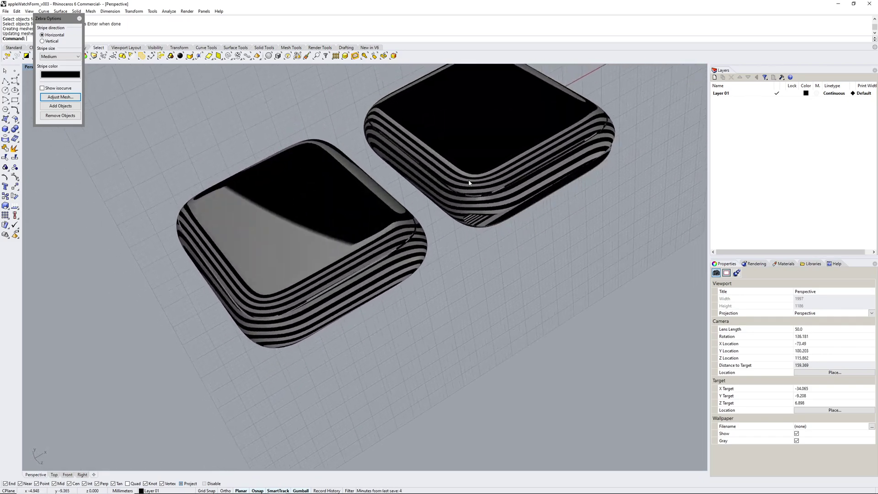
scroll(471, 182, down, 4)
right_drag(403, 229, 421, 228)
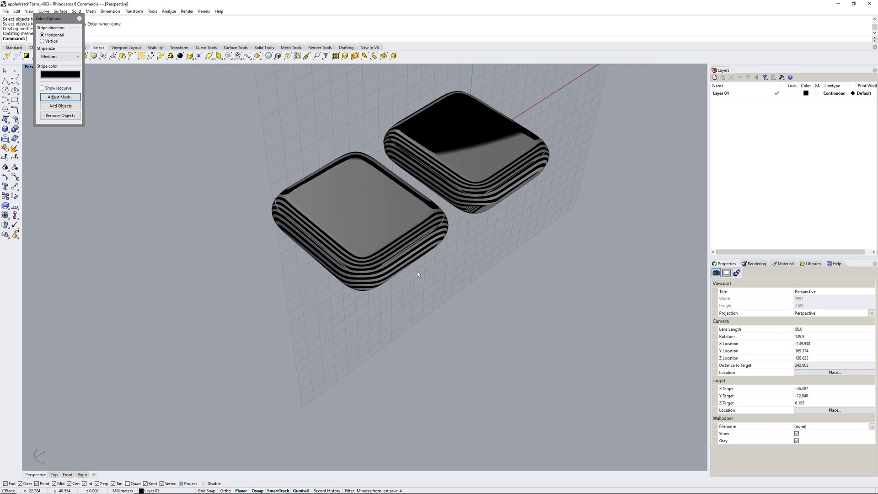
right_drag(417, 273, 451, 198)
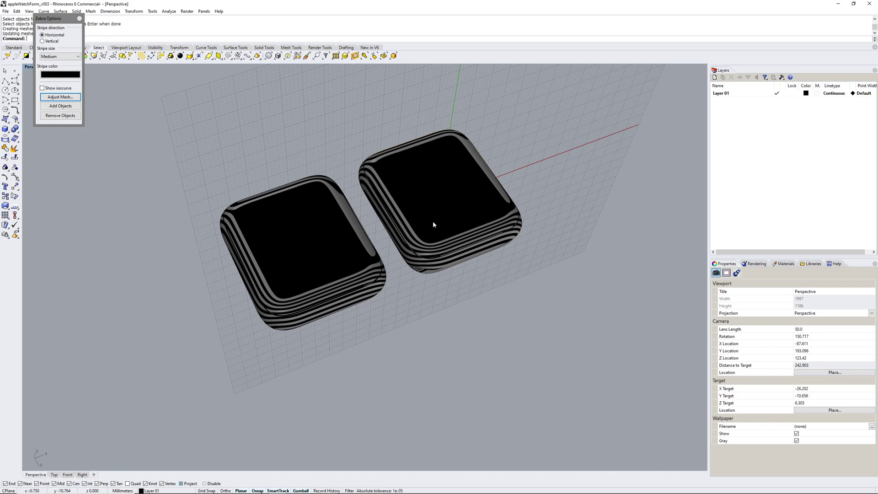
right_drag(434, 224, 387, 264)
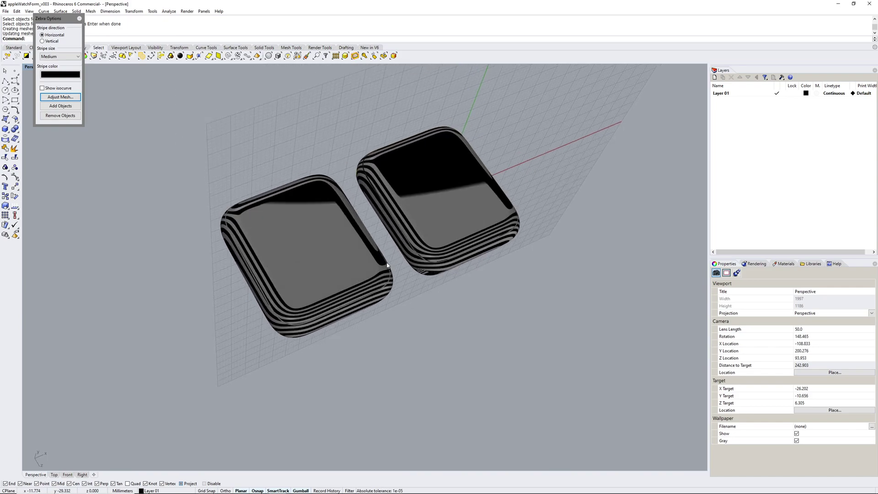
click(79, 18)
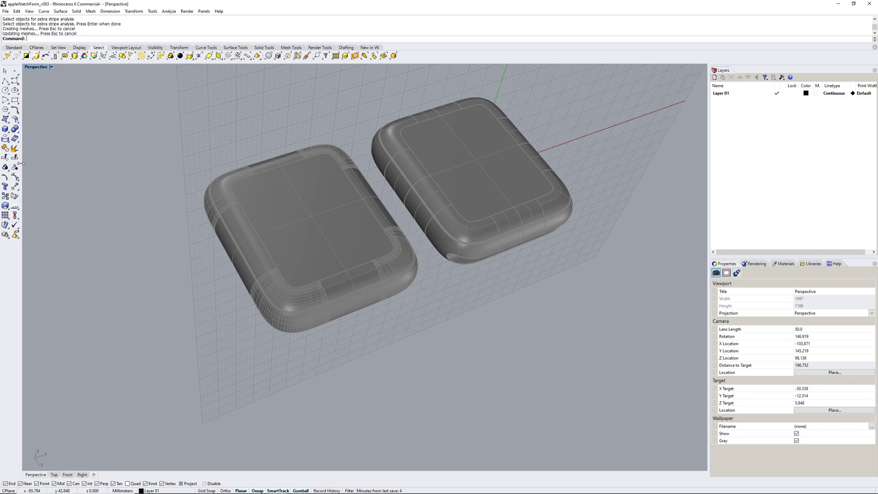
- Extract the left watch's front corner surface, examine its control points from several angles, and hide them again
click(295, 311)
key(Return)
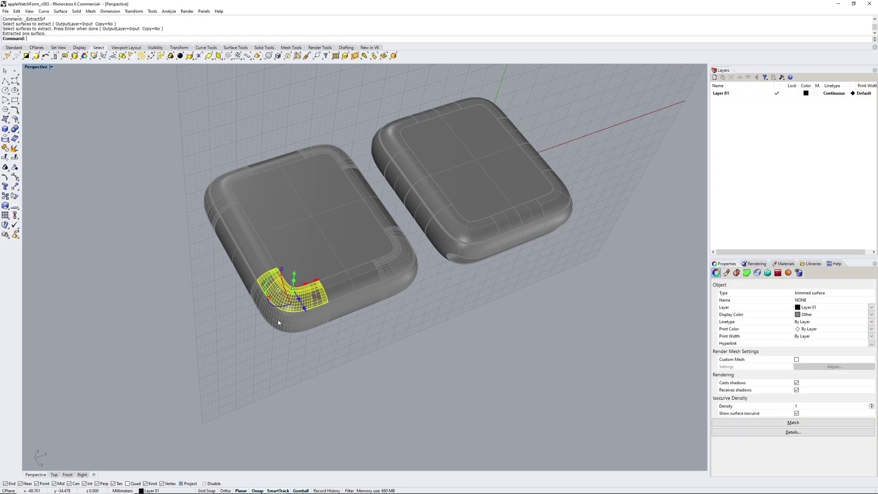
key(F10)
right_drag(300, 302, 232, 208)
scroll(380, 351, down, 6)
right_drag(384, 353, 384, 298)
right_drag(375, 293, 255, 329)
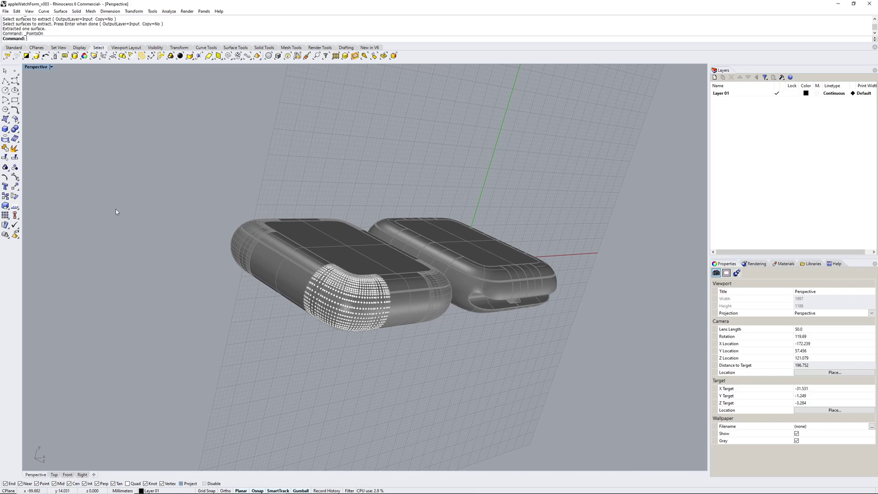
key(F10)
key(F11)
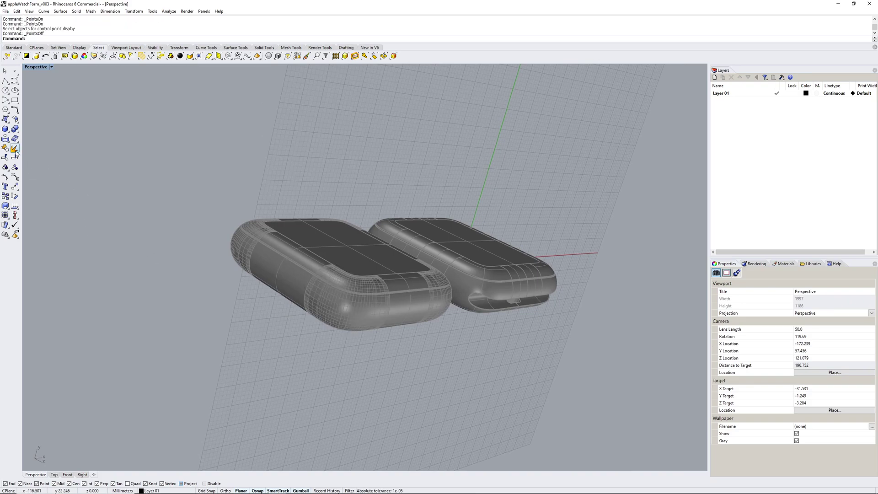
- Extract the left watch's side surface between two corners and show its control points
right_click(14, 148)
click(290, 279)
right_click(291, 279)
key(F10)
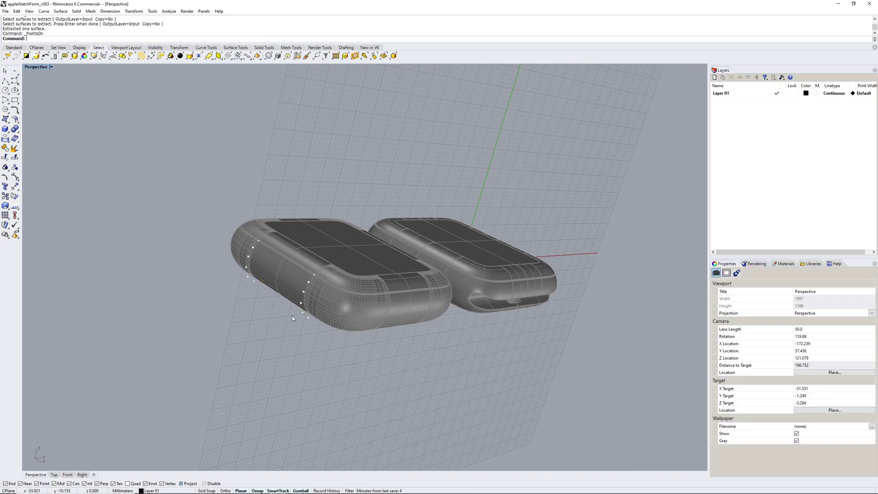
right_drag(294, 316, 298, 196)
scroll(296, 229, up, 6)
- Check the degree and control point counts of the extracted side surface with the What command
click(310, 202)
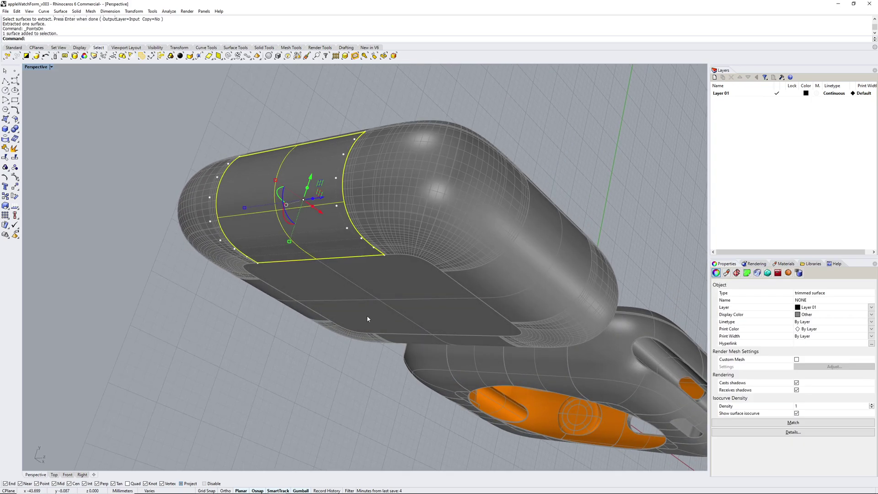
text(What)
key(Return)
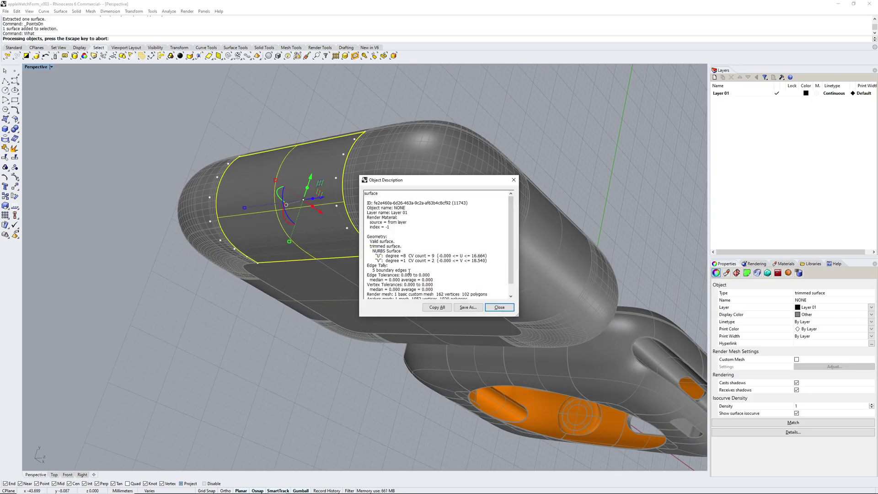
drag(390, 256, 441, 261)
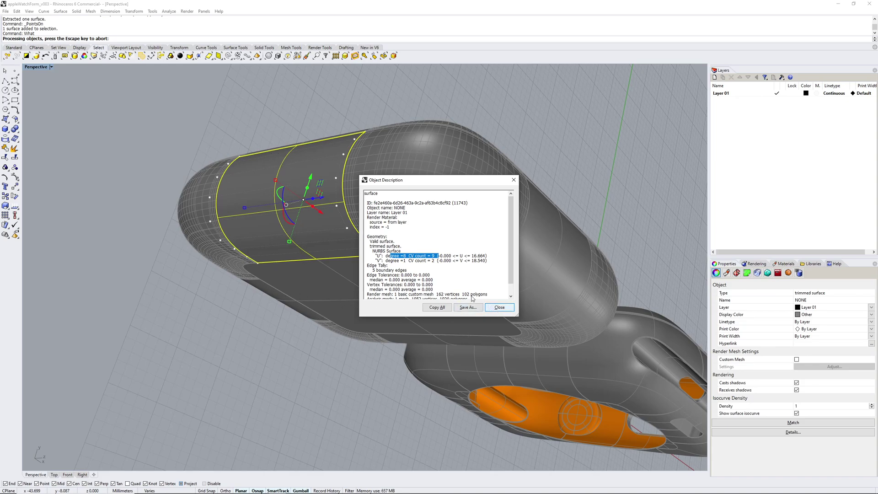
drag(381, 256, 437, 256)
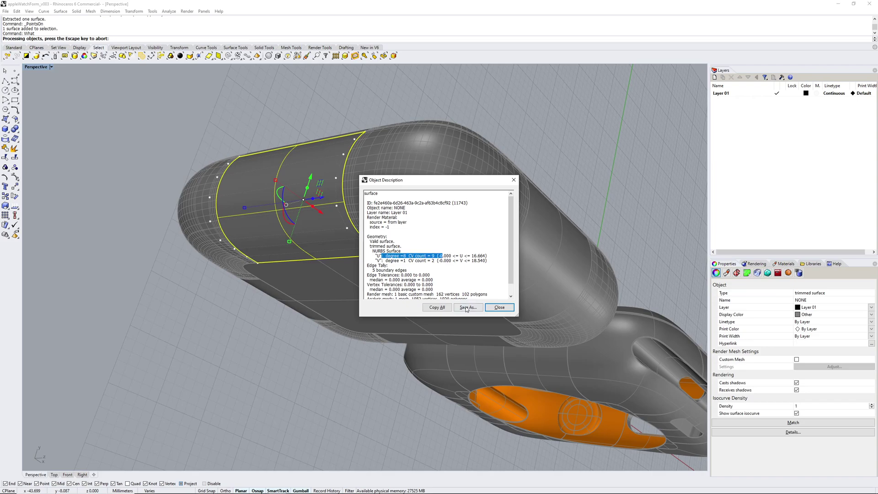
click(500, 307)
- Switch the Perspective viewport to Rendered display and hide the side surface's control points
right_drag(366, 238, 379, 356)
scroll(329, 262, down, 6)
click(379, 361)
shift+right_drag(366, 302, 335, 328)
middle_click(418, 352)
click(401, 357)
right_drag(404, 325, 417, 342)
key(F10)
key(F11)
- Compare the rendered shapes and highlights of the two watches from several angles
right_drag(362, 270, 279, 190)
right_drag(310, 241, 374, 291)
scroll(363, 288, up, 4)
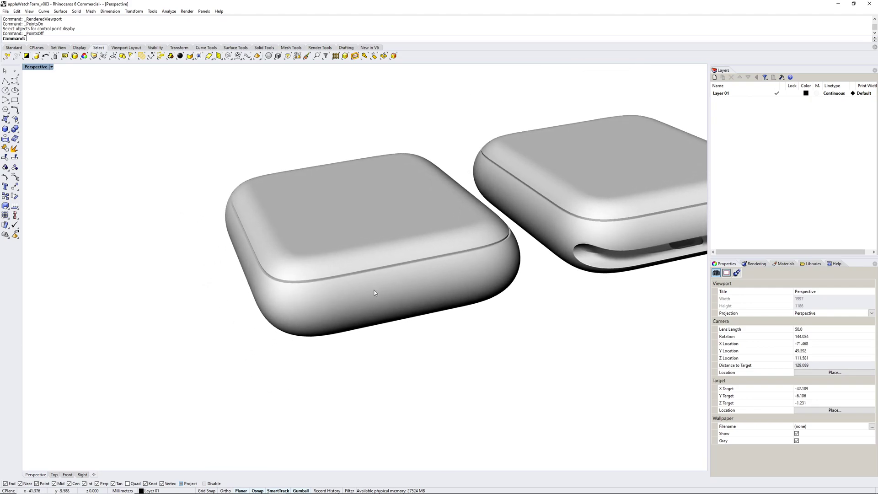
right_drag(320, 329, 251, 210)
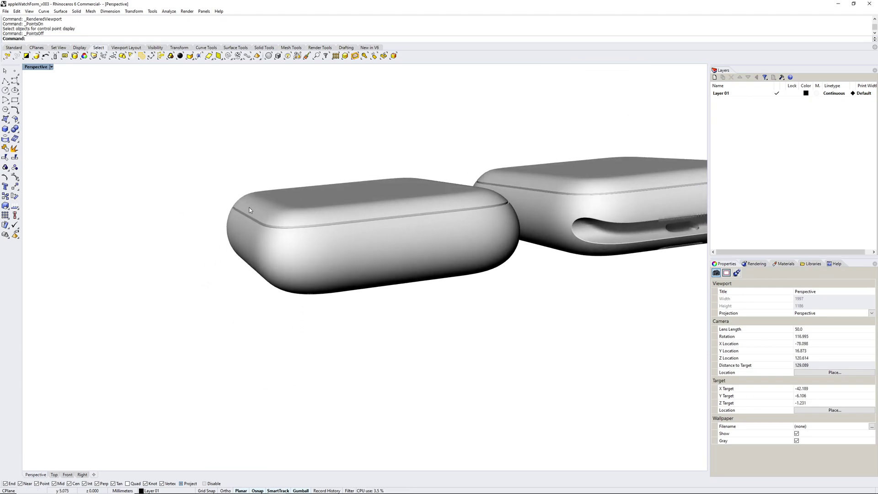
right_drag(374, 307, 384, 266)
scroll(387, 234, down, 4)
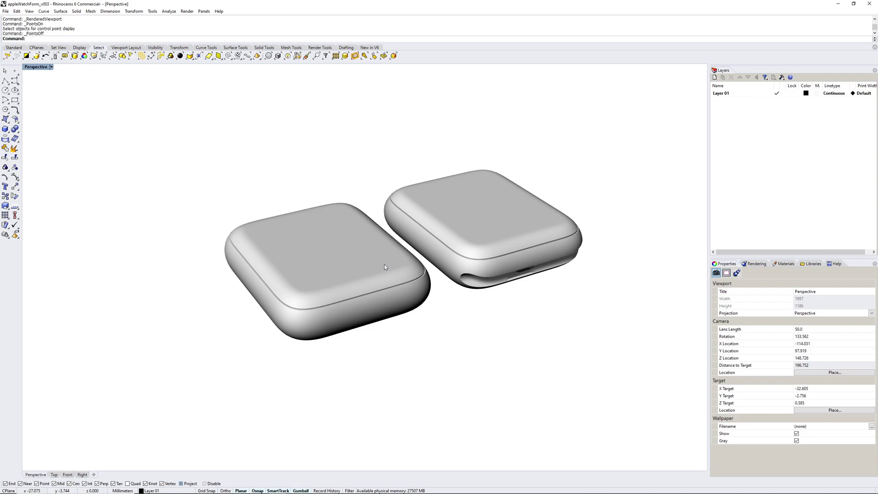
right_drag(384, 265, 378, 243)
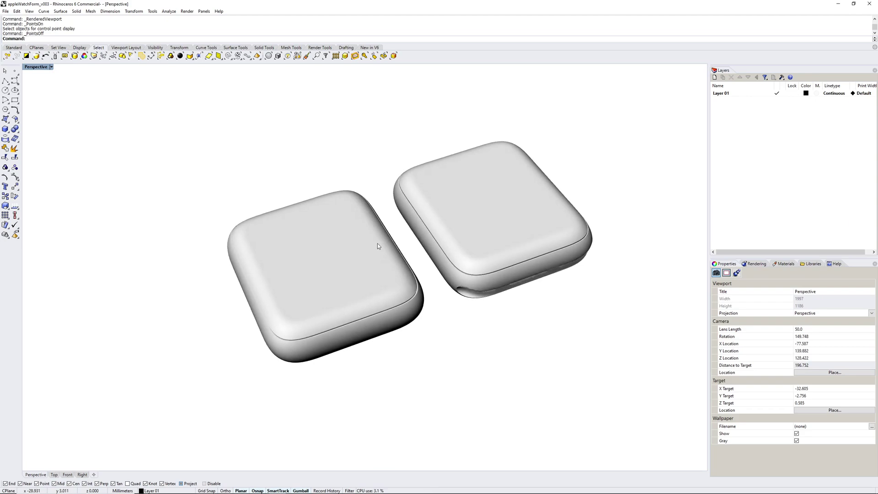